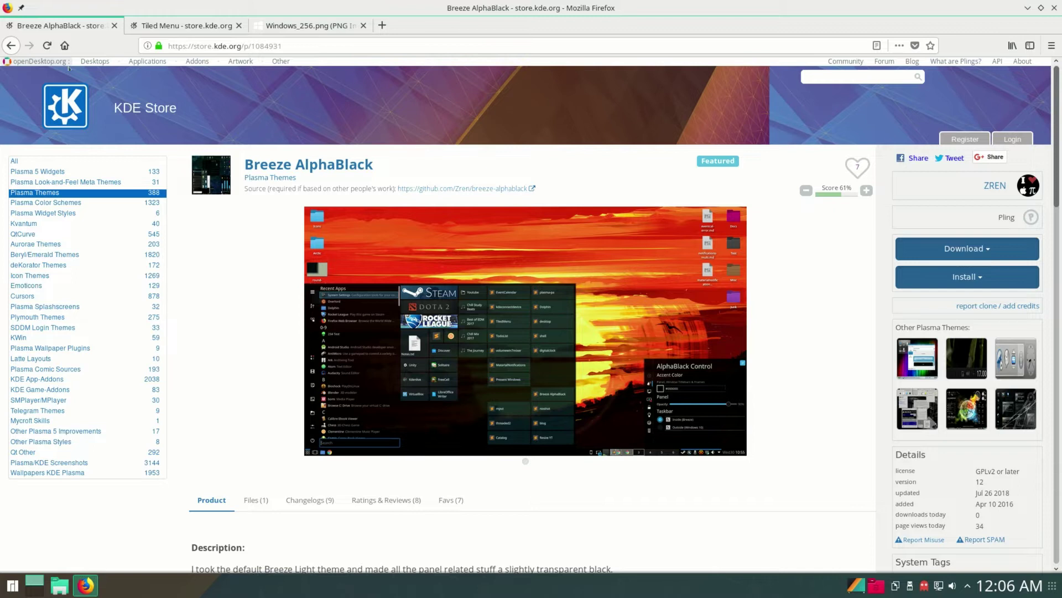
Check the Tiled Menu and Windows logo tabs, then save breeze-alphablack-v12.zip from Breeze AlphaBlack
click(183, 25)
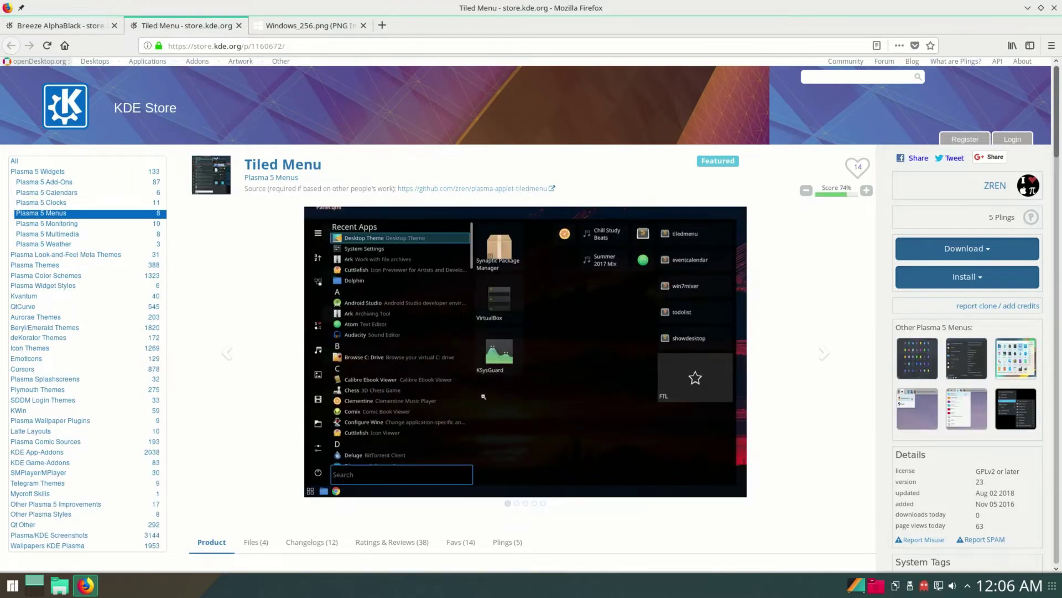
click(292, 25)
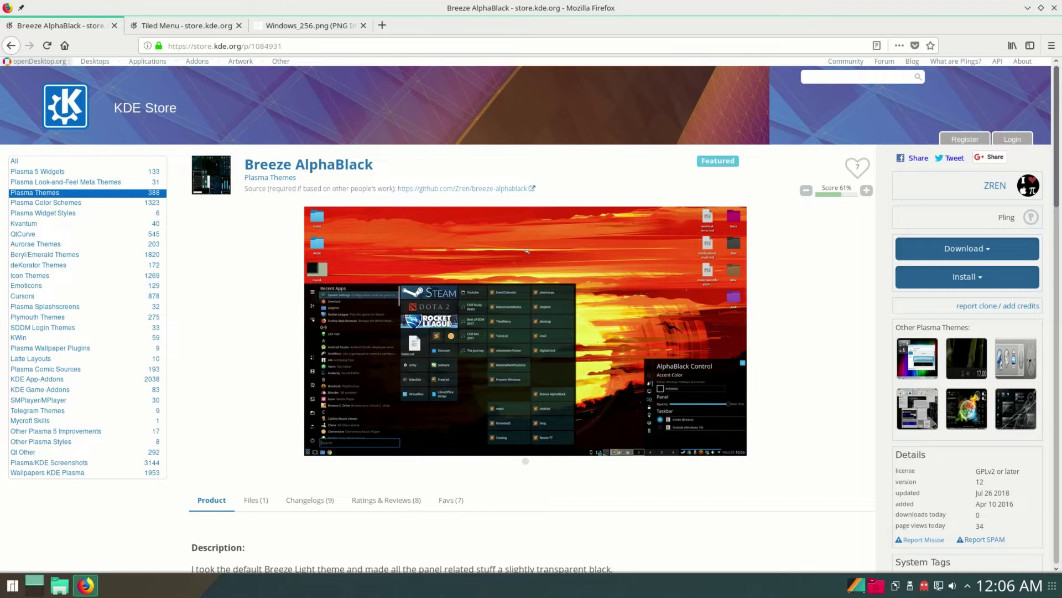
click(921, 249)
click(922, 271)
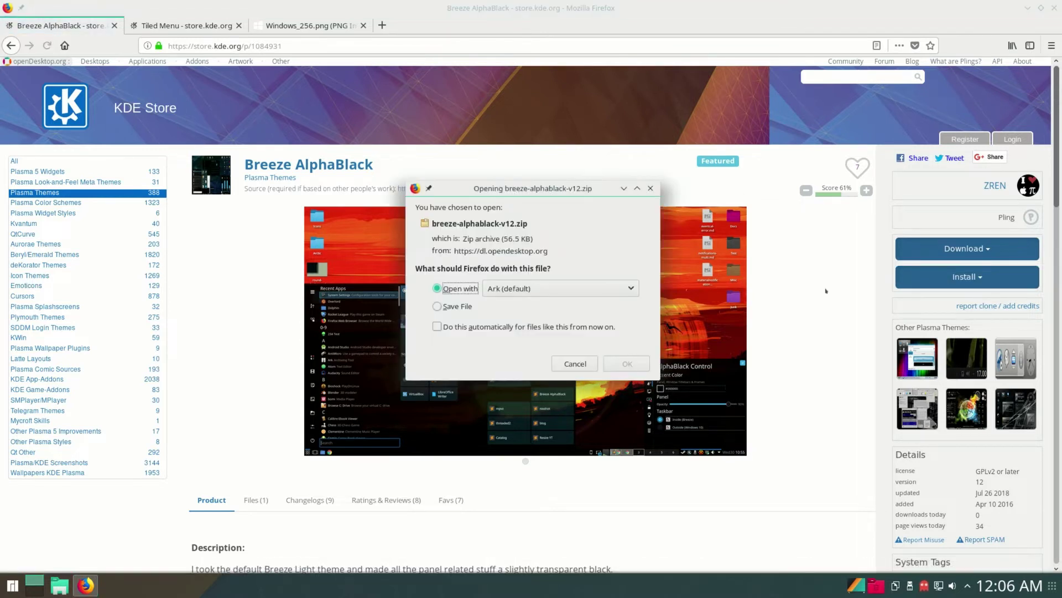
click(437, 306)
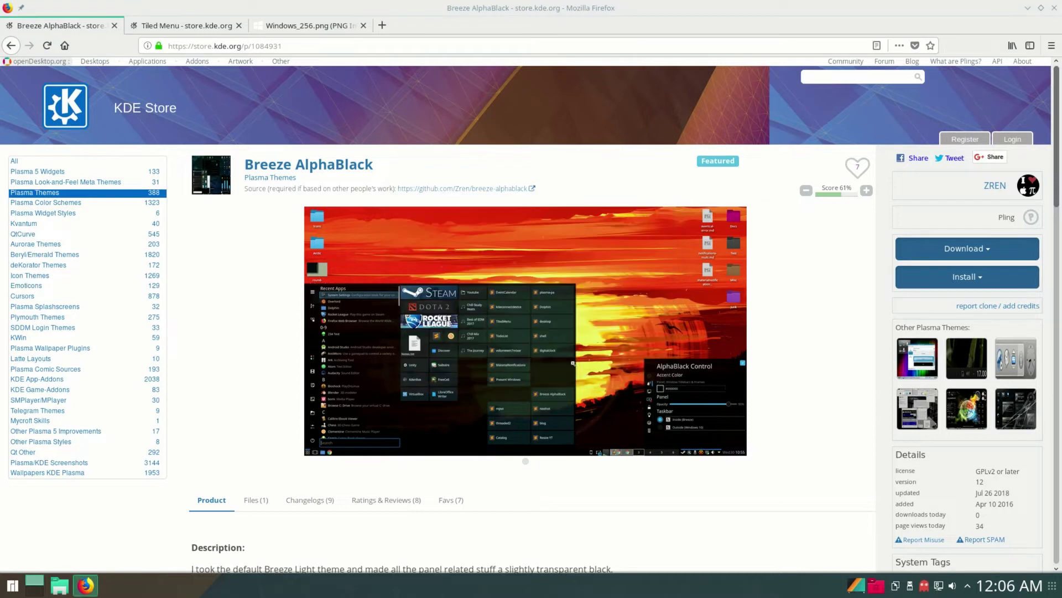
click(575, 363)
Toggle the Breeze AlphaBlack downloadable files list closed and open again
click(967, 249)
click(967, 248)
click(967, 248)
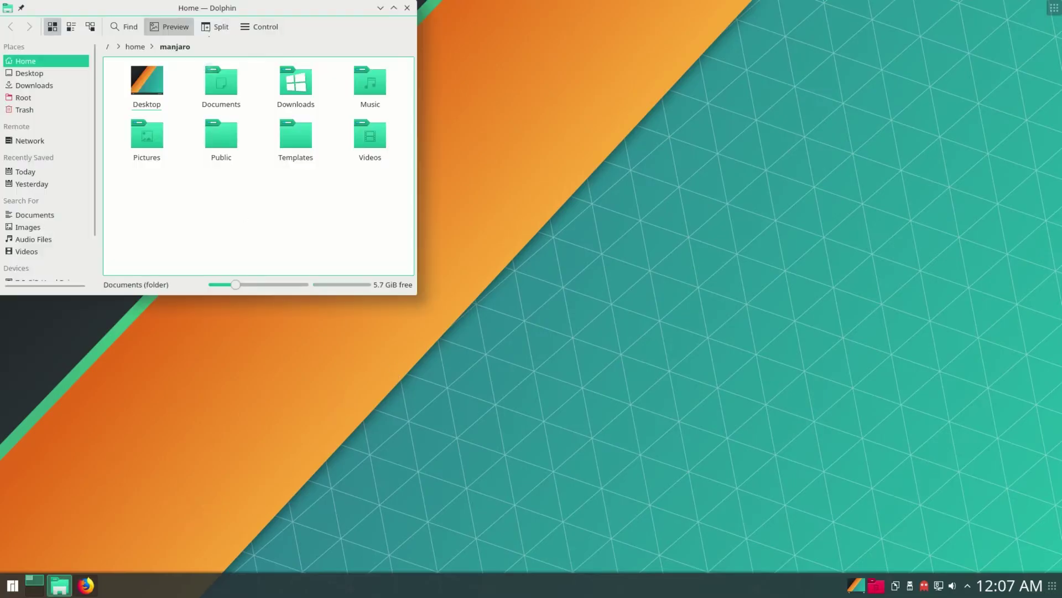
Centre the Dolphin window and browse between Downloads and the home folder
drag(253, 5, 391, 124)
click(434, 199)
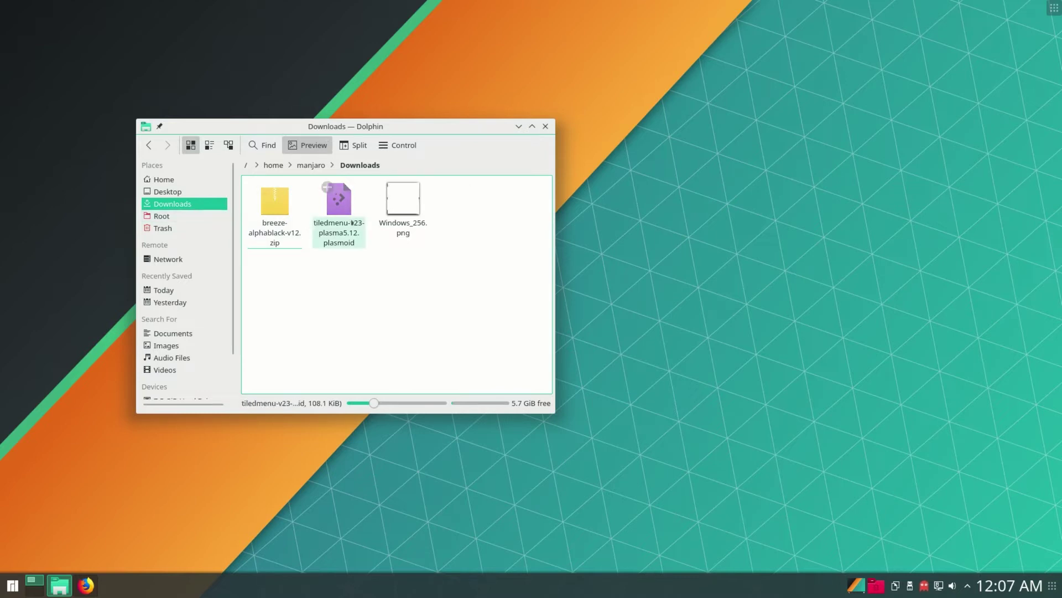
click(149, 145)
right_click(328, 296)
mouse_move(353, 304)
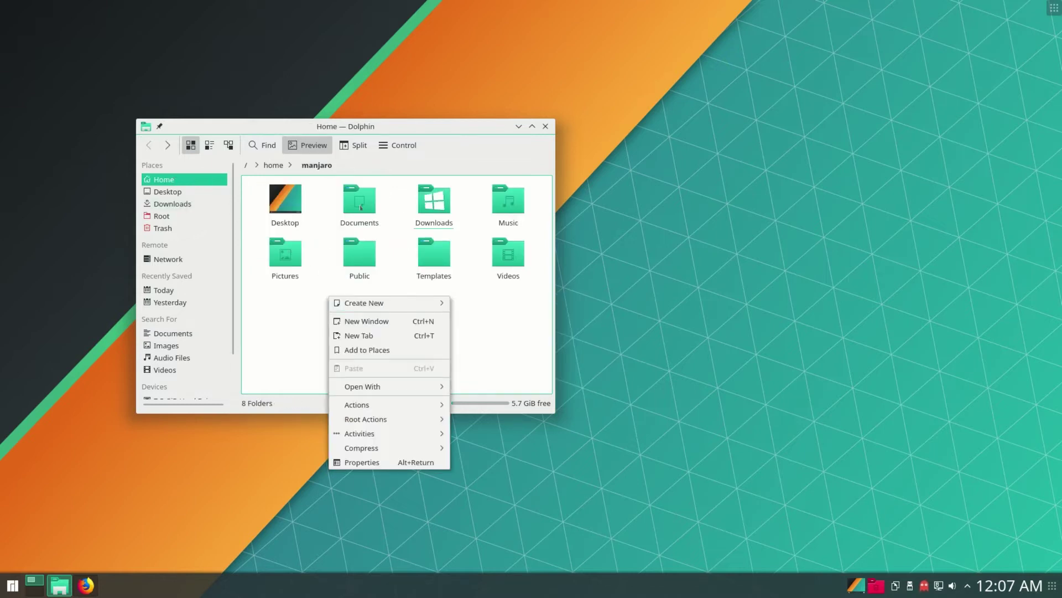
click(431, 206)
Reopen Downloads to view its three downloaded files, then launch System Settings
click(431, 206)
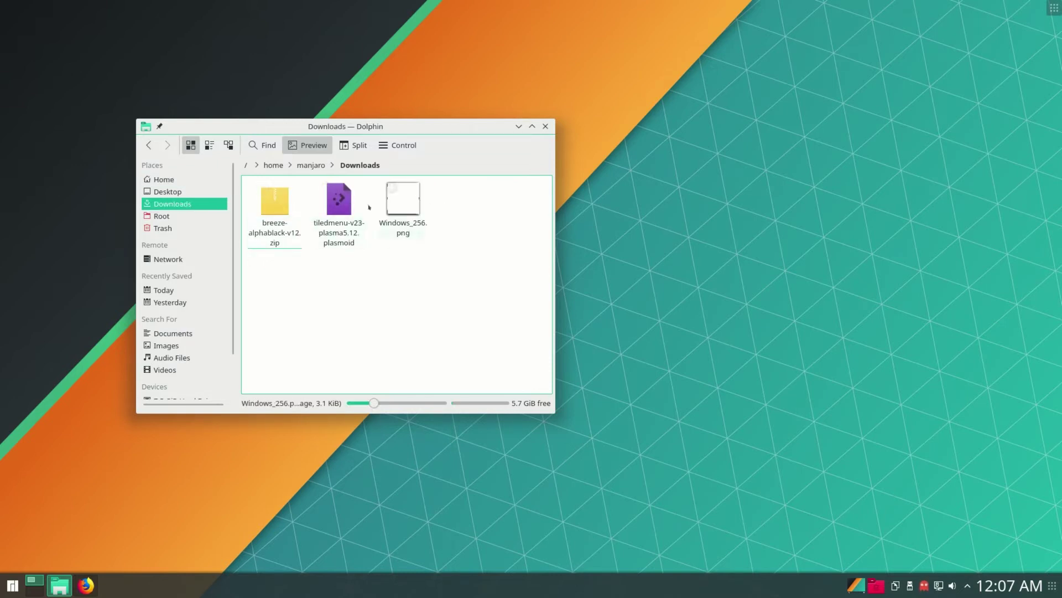
drag(472, 282, 242, 189)
click(413, 314)
click(12, 585)
click(46, 462)
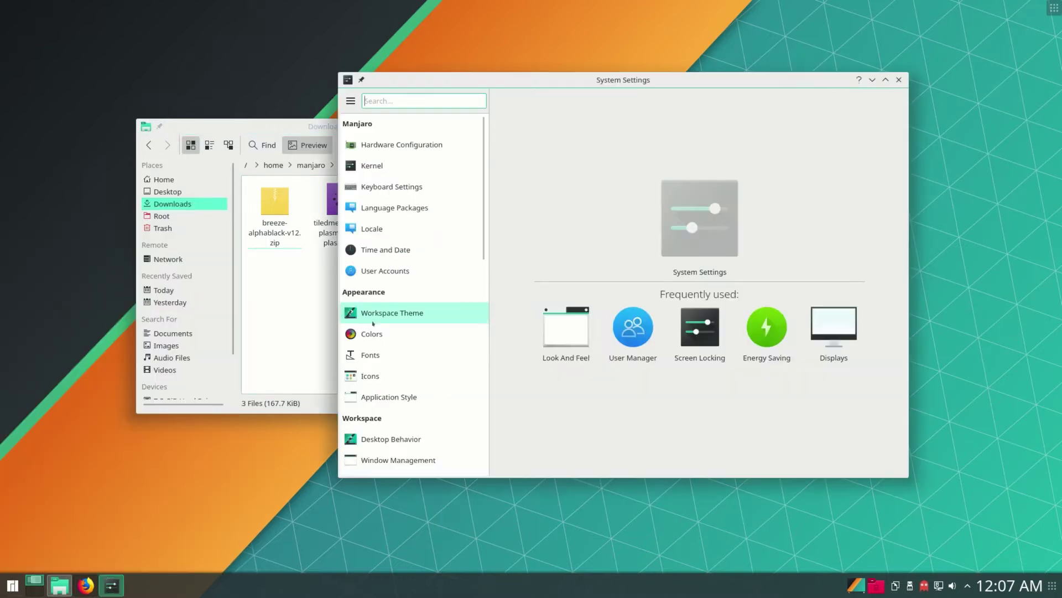
Install Breeze AlphaBlack from Downloads/breeze-alphablack-v12.zip and apply it as the desktop theme
mouse_move(380, 313)
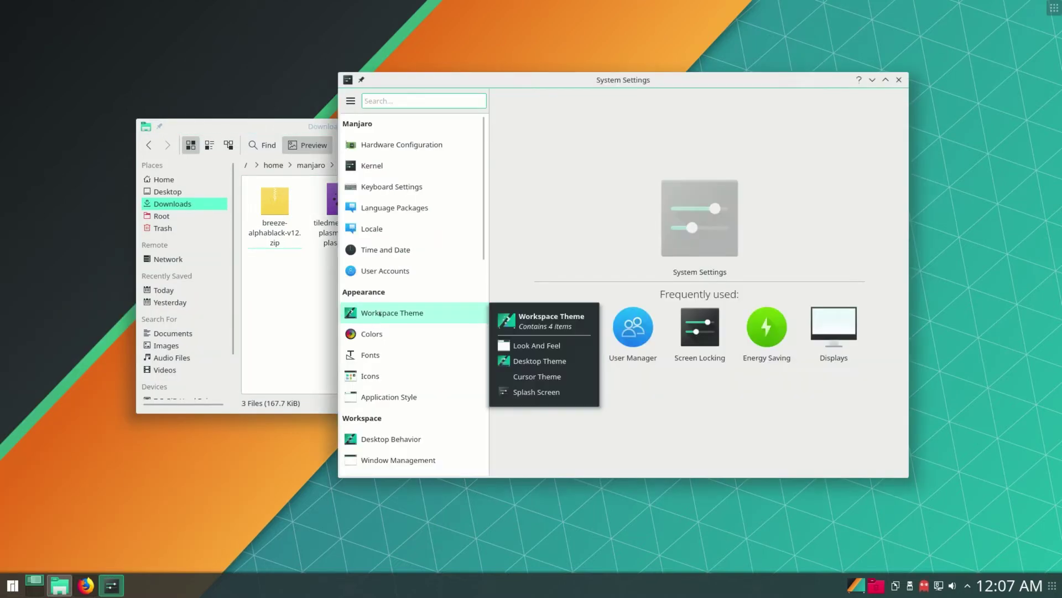
click(374, 311)
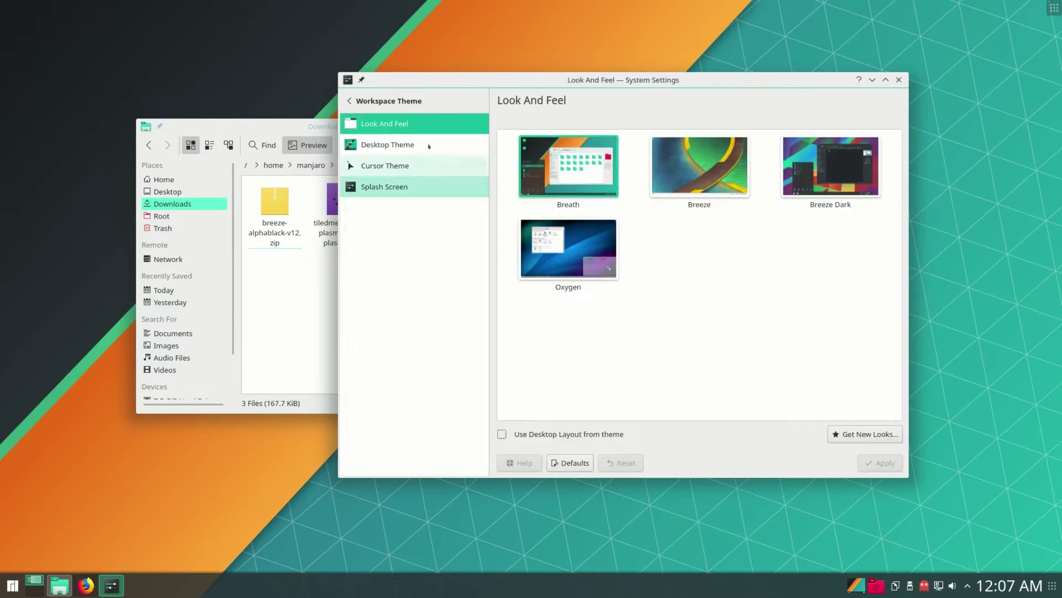
click(428, 146)
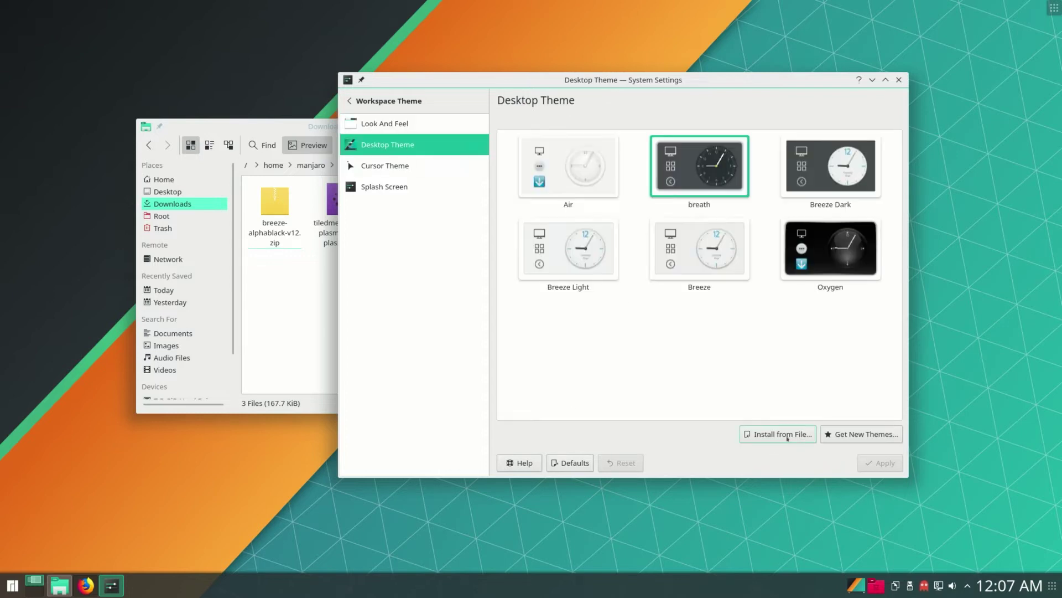
click(787, 435)
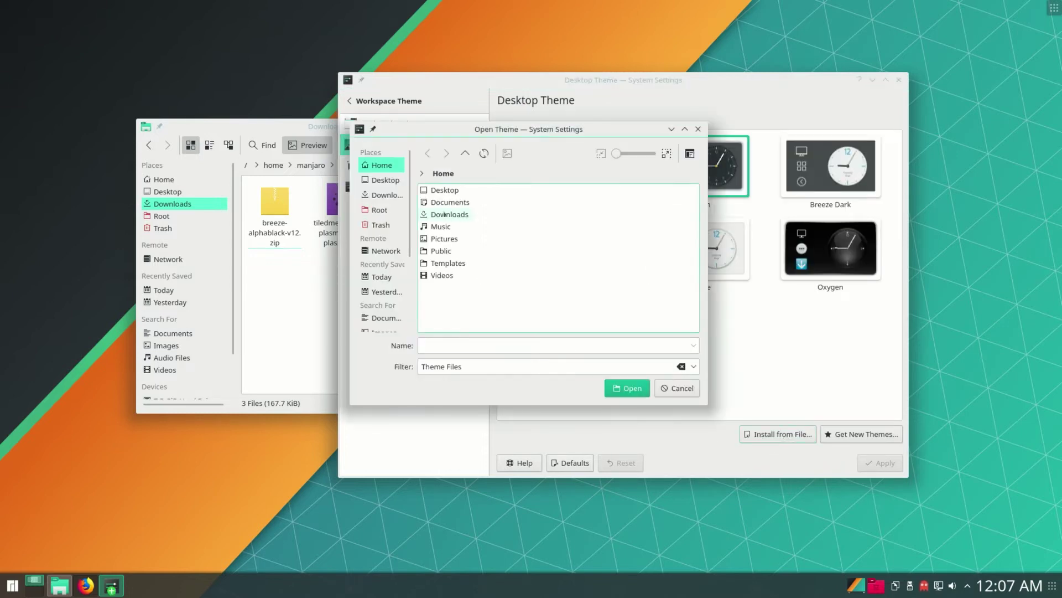
click(445, 214)
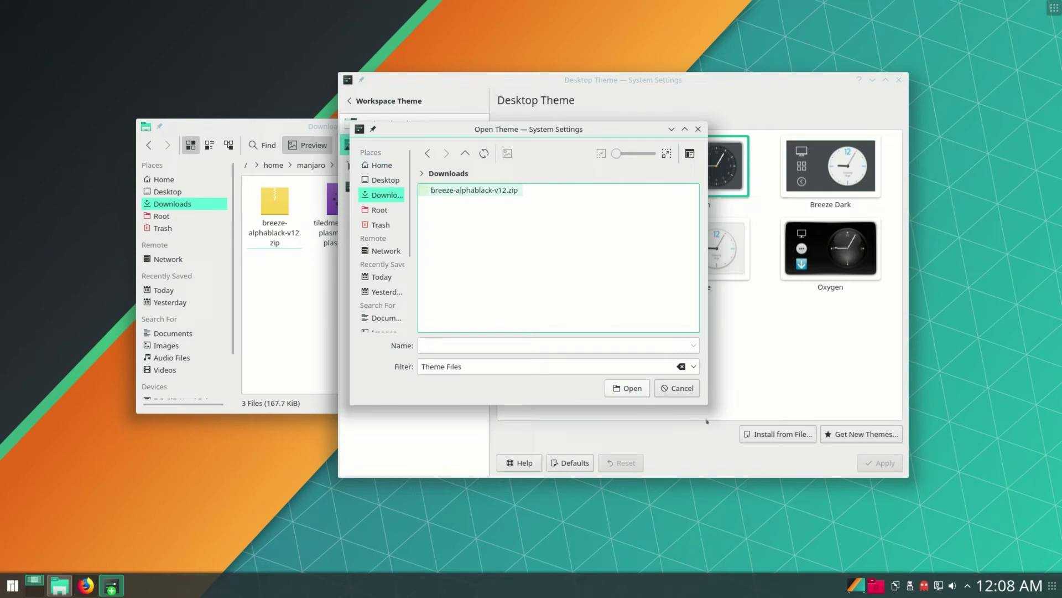
click(455, 192)
double_click(455, 191)
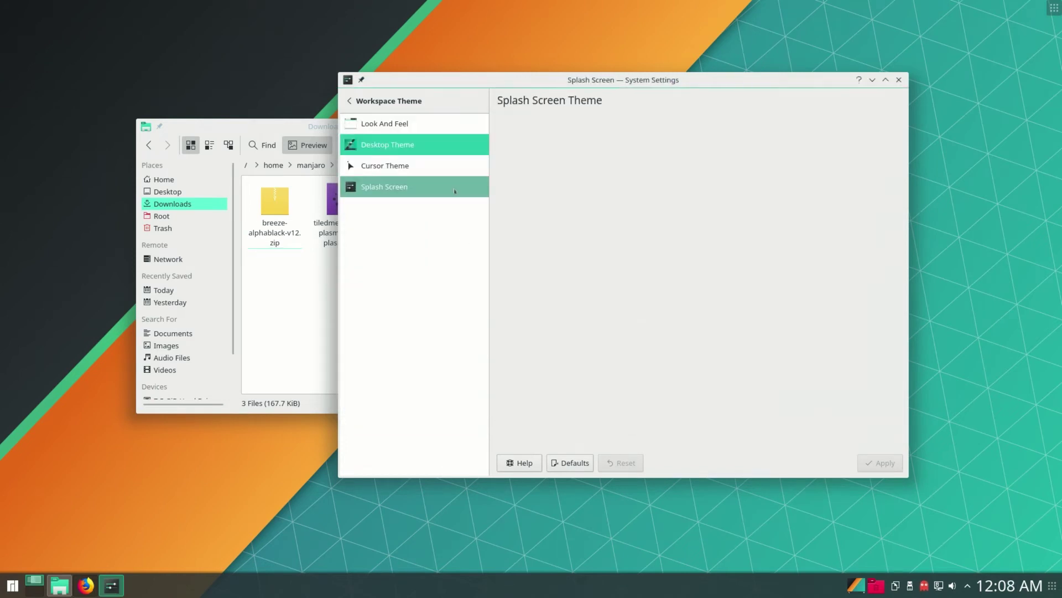
click(392, 152)
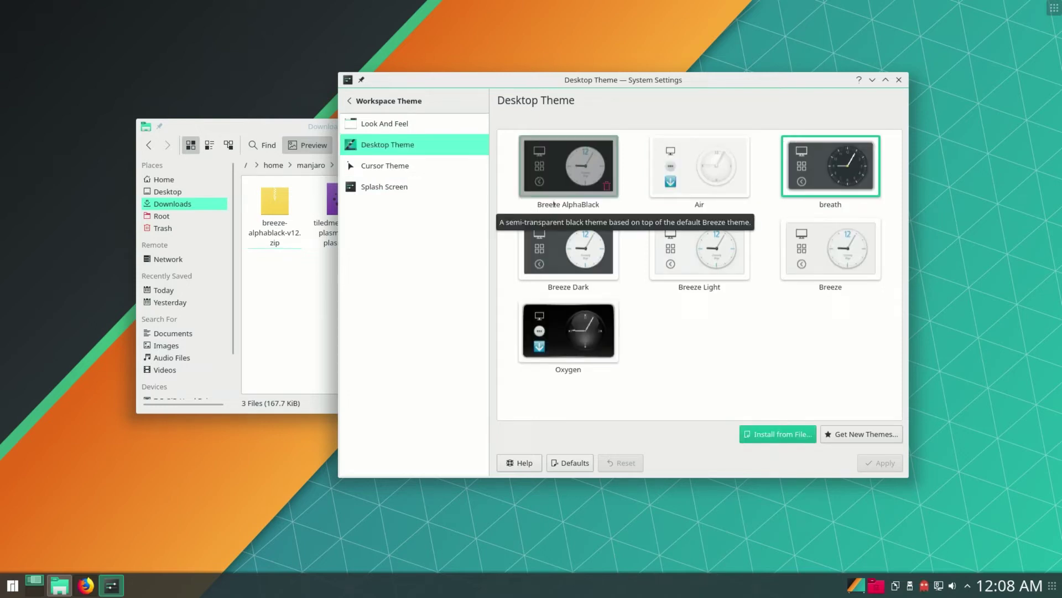
click(561, 157)
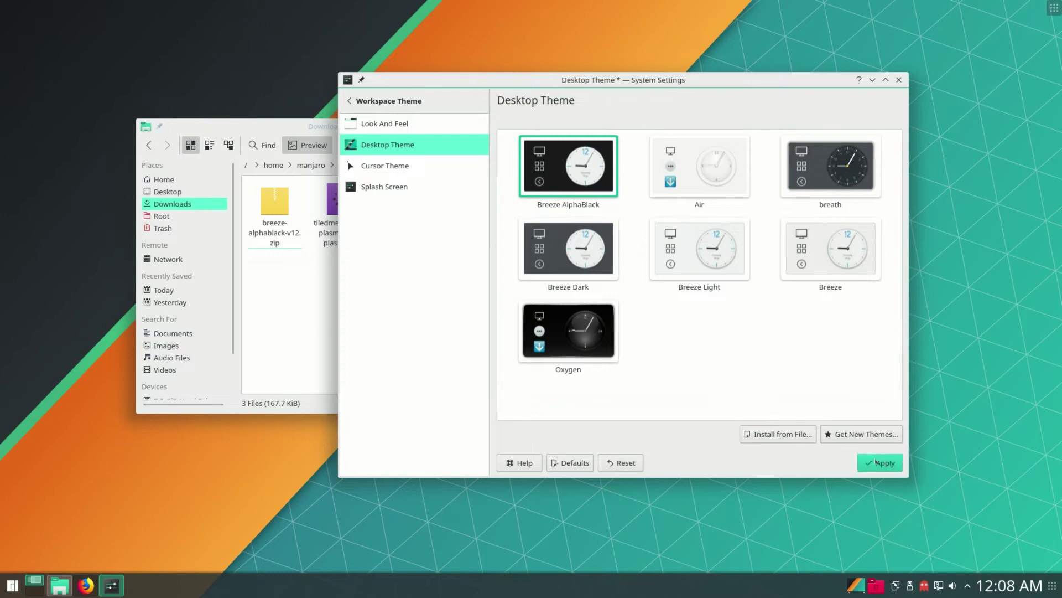
click(880, 462)
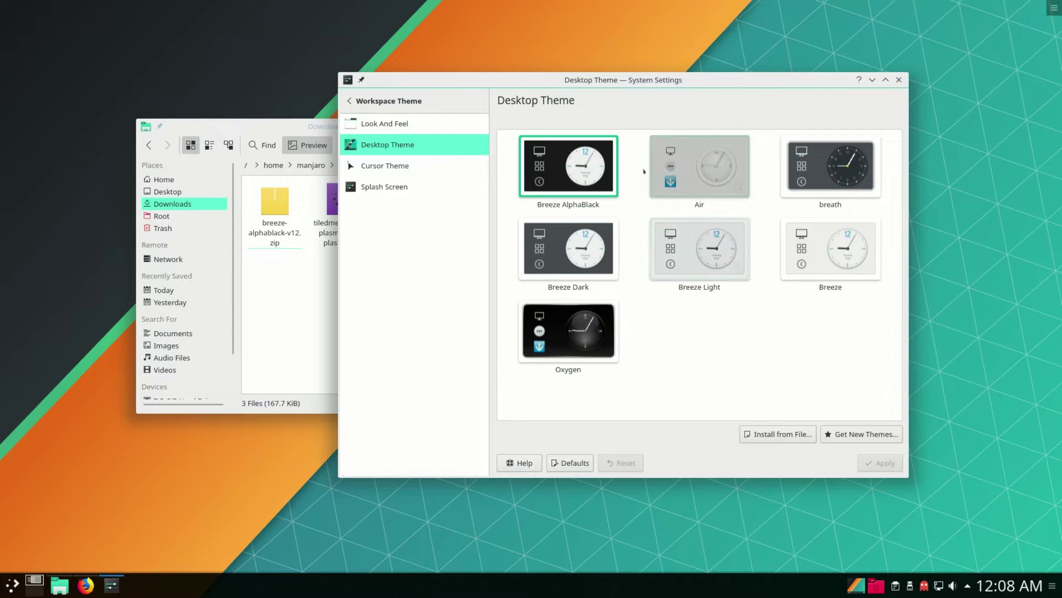
Open the Cursor Theme page and nudge the settings window into place
drag(612, 79, 562, 111)
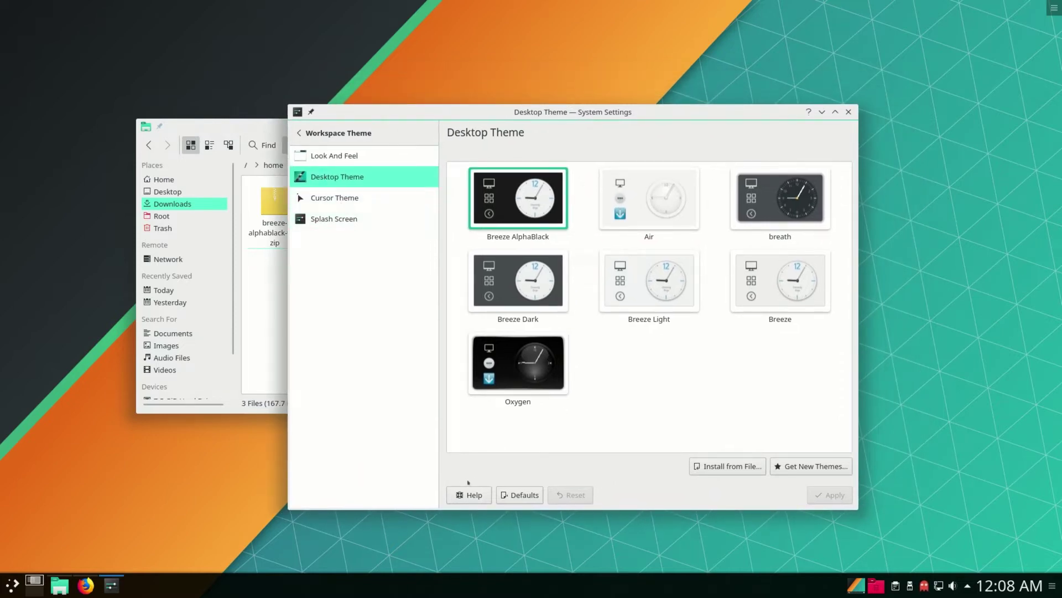
click(332, 195)
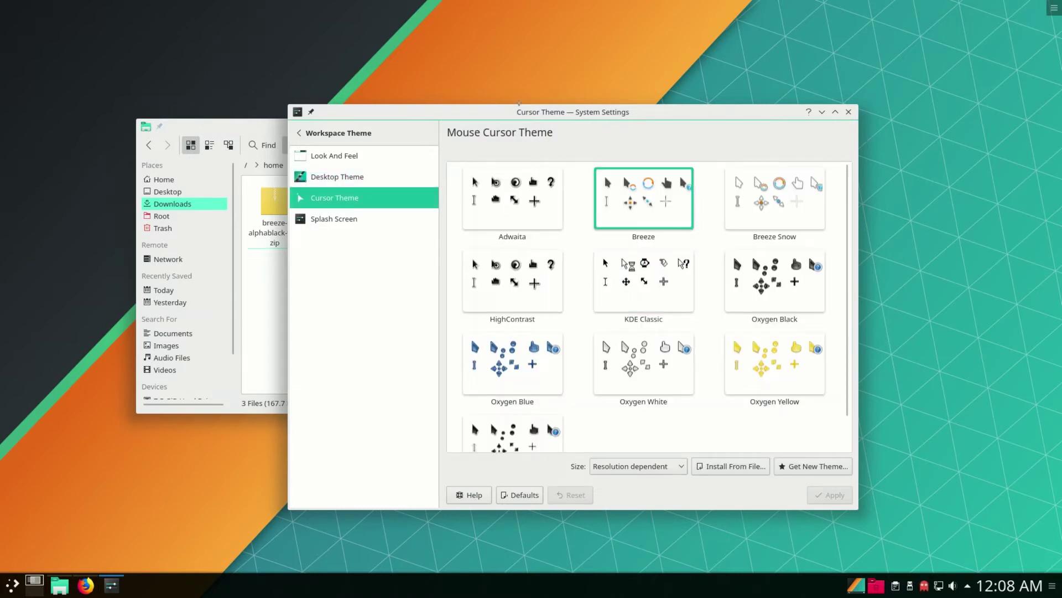
drag(554, 112, 594, 107)
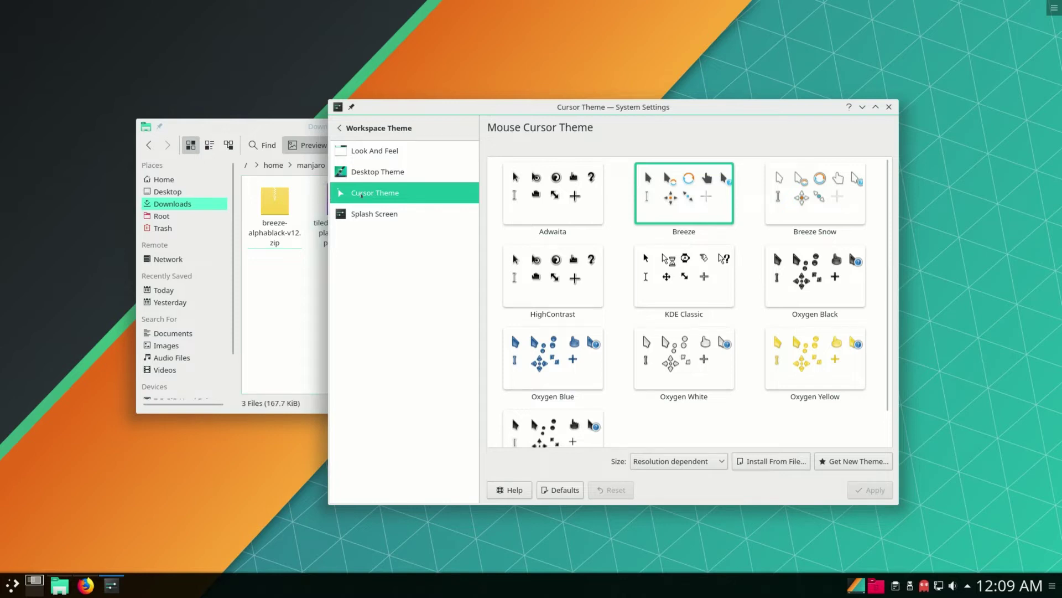
Download and install the DMZ Cursors theme through Get New Theme
click(770, 462)
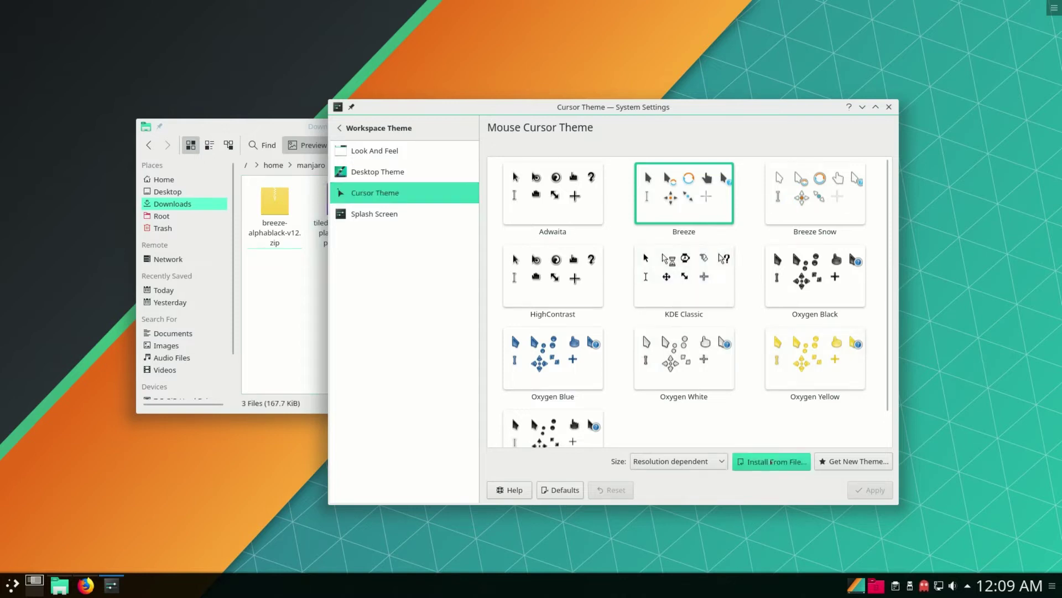
click(677, 388)
click(842, 468)
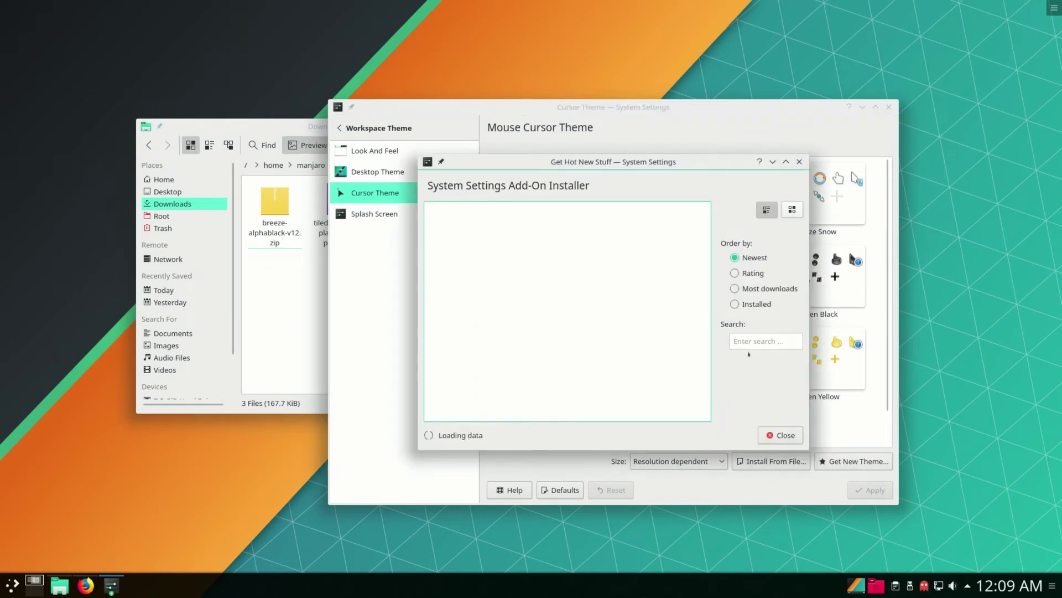
click(735, 341)
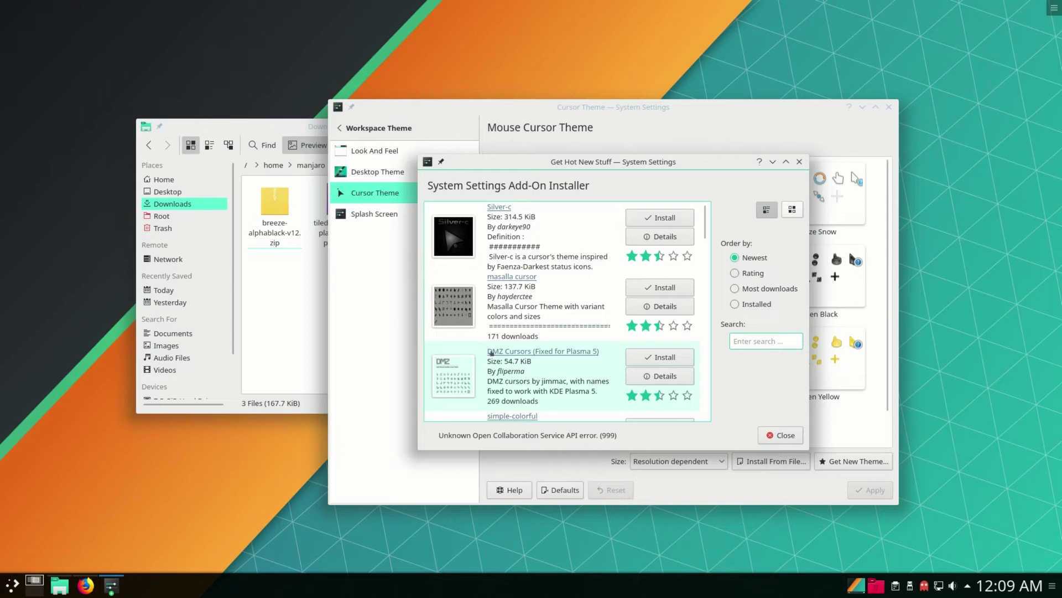
click(655, 357)
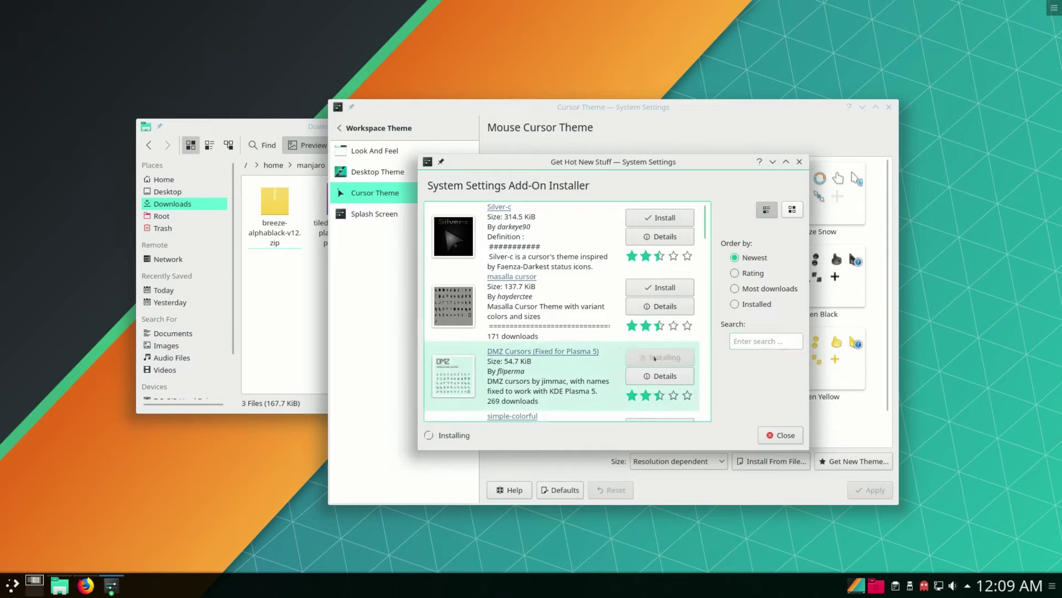
click(781, 435)
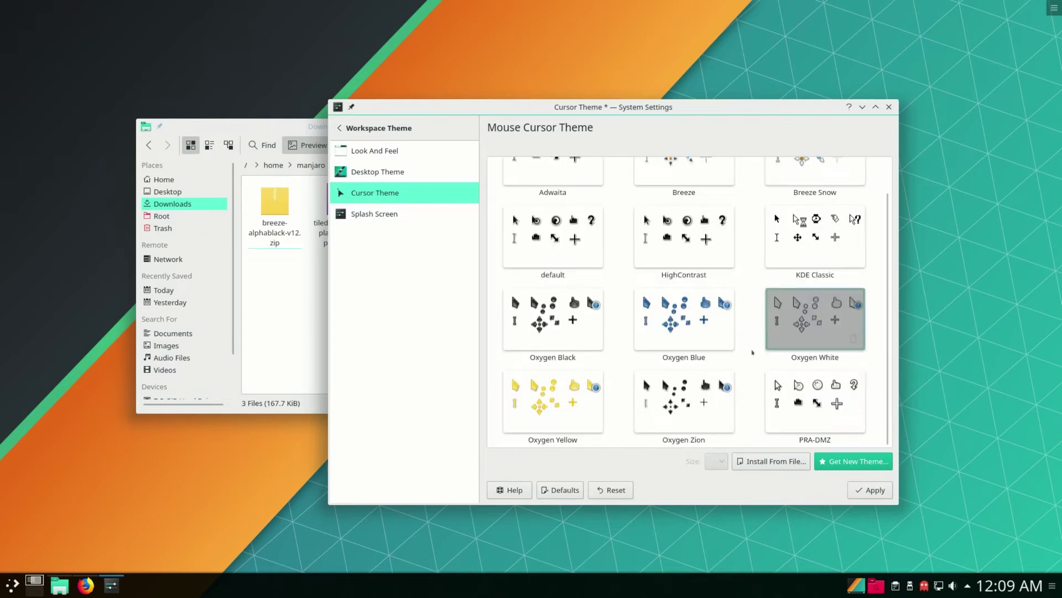
Apply PRA-DMZ as the cursor theme and close System Settings
click(815, 401)
click(870, 490)
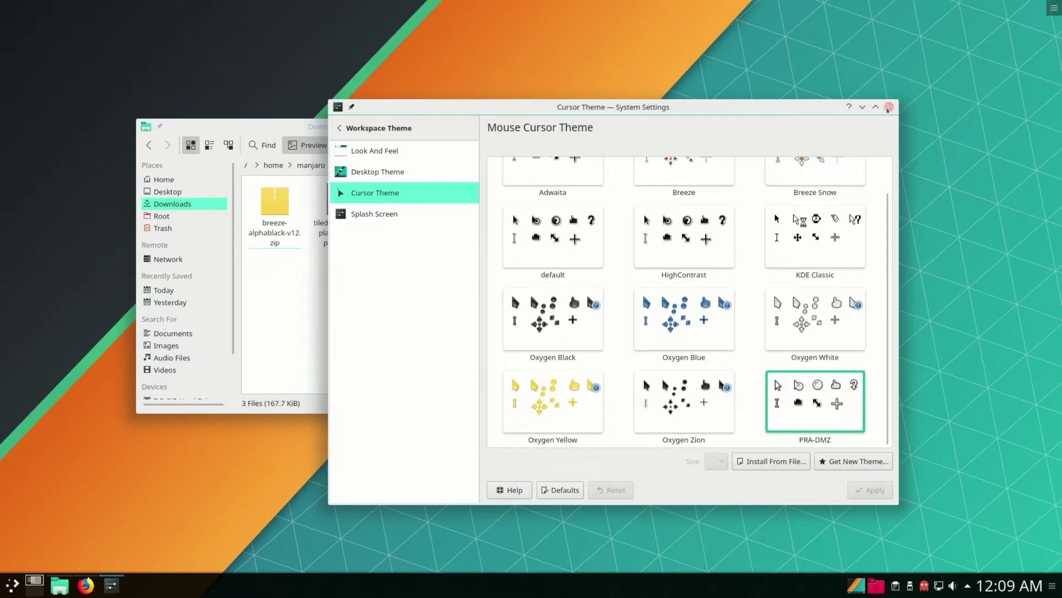
click(888, 107)
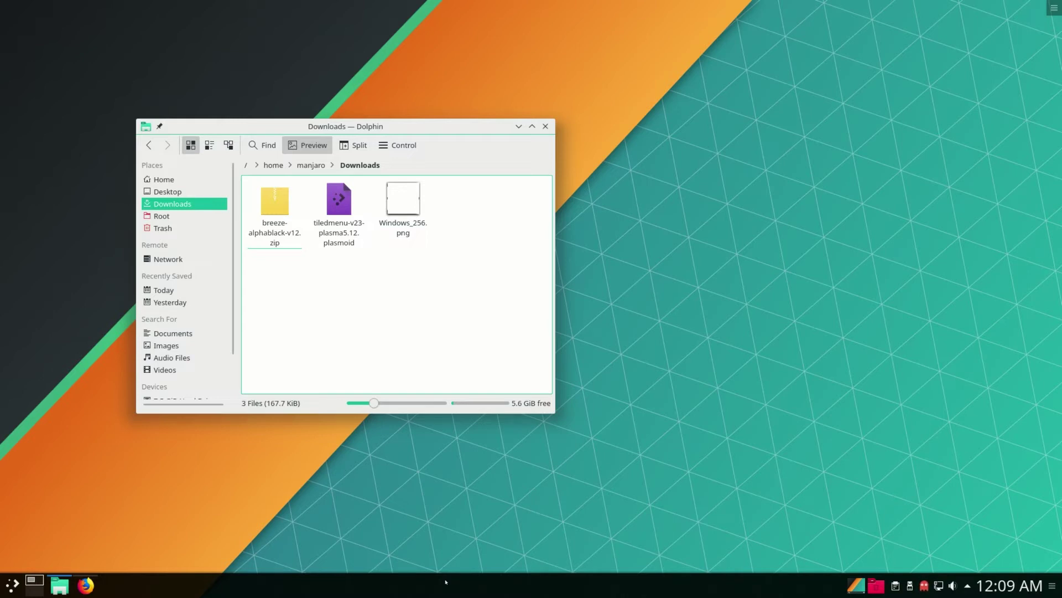
Add the AlphaBlack Control widget to the panel from the Add Widgets list
right_click(422, 583)
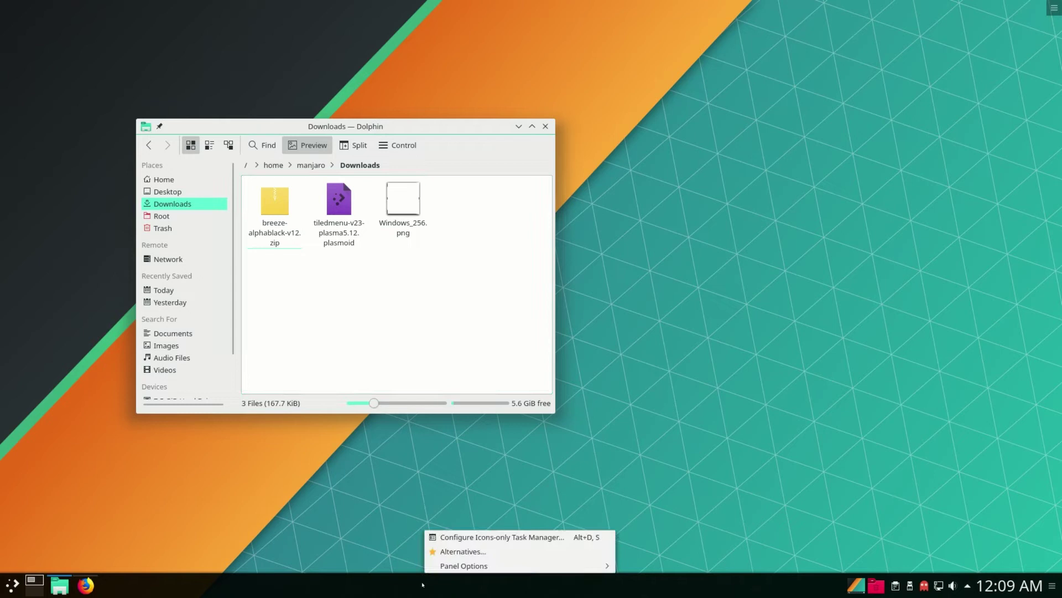
mouse_move(453, 566)
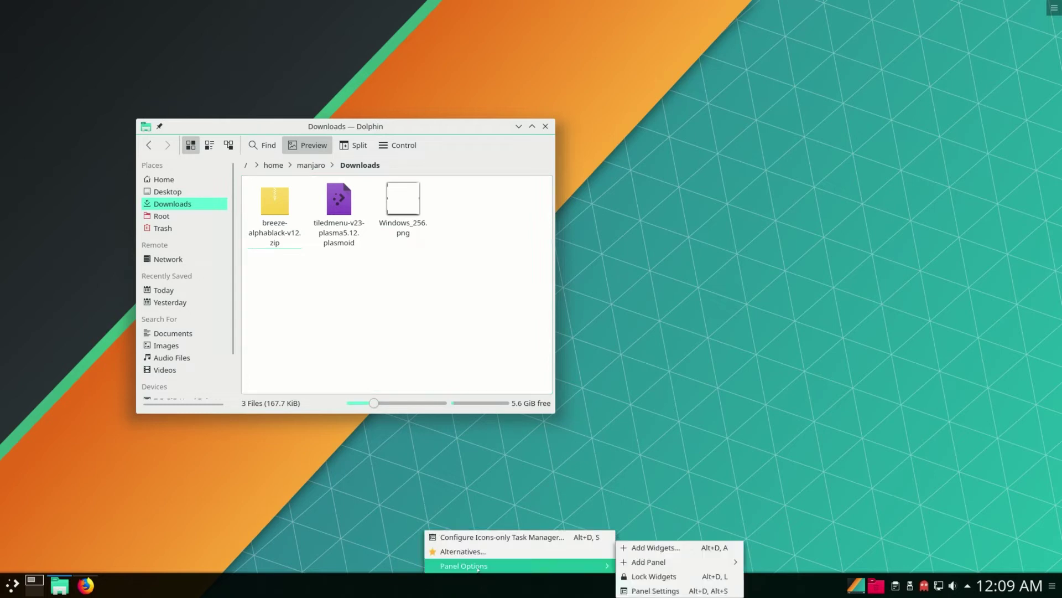
click(643, 550)
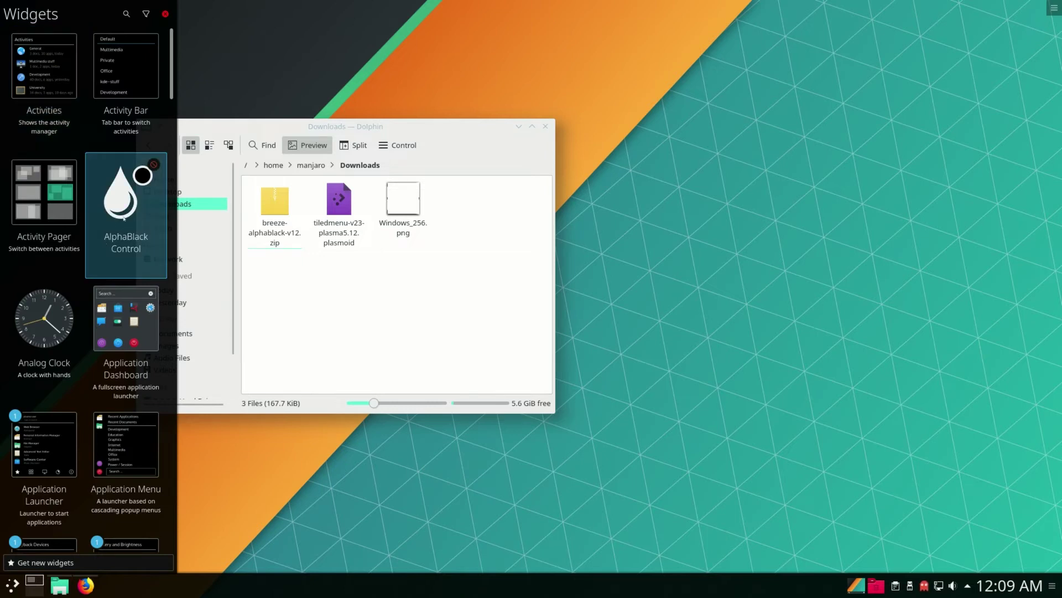
double_click(124, 219)
key(Escape)
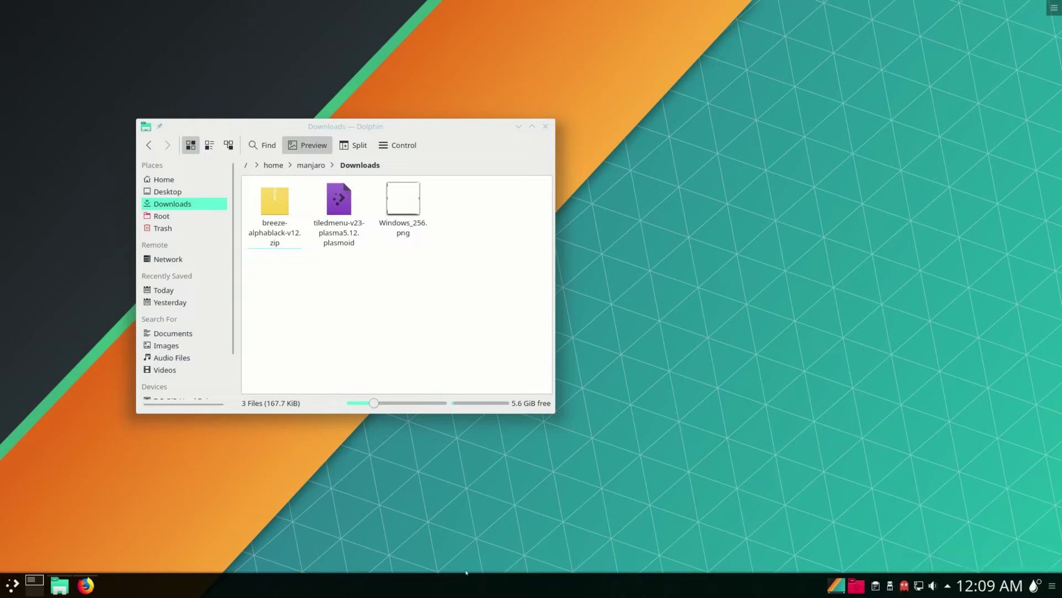
right_click(402, 577)
mouse_move(451, 567)
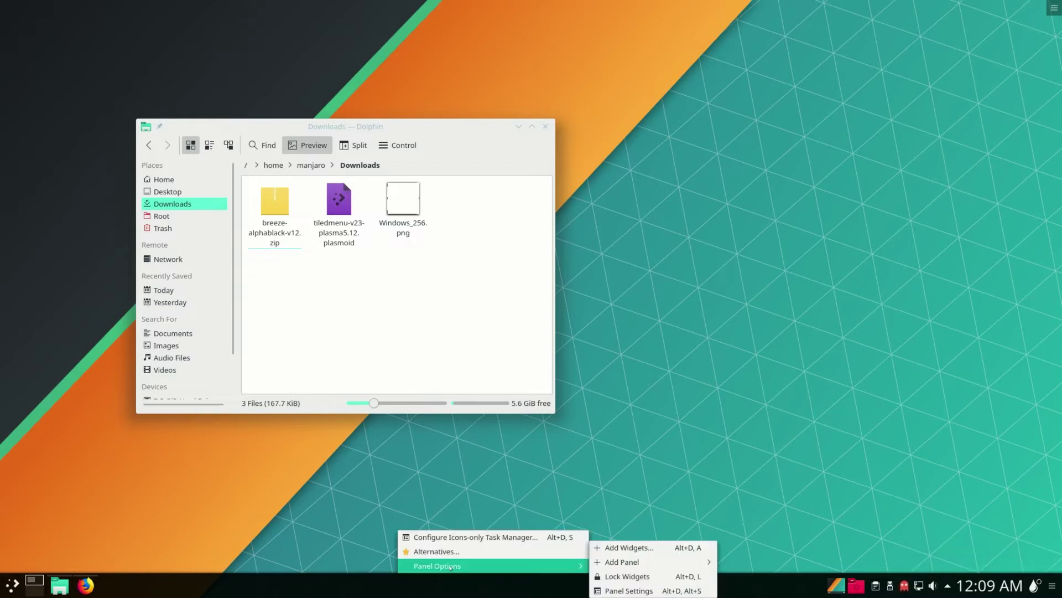
Install tiledmenu-v23-plasma5.12.plasmoid from Downloads as a local widget file
click(656, 547)
scroll(44, 470, down, 5)
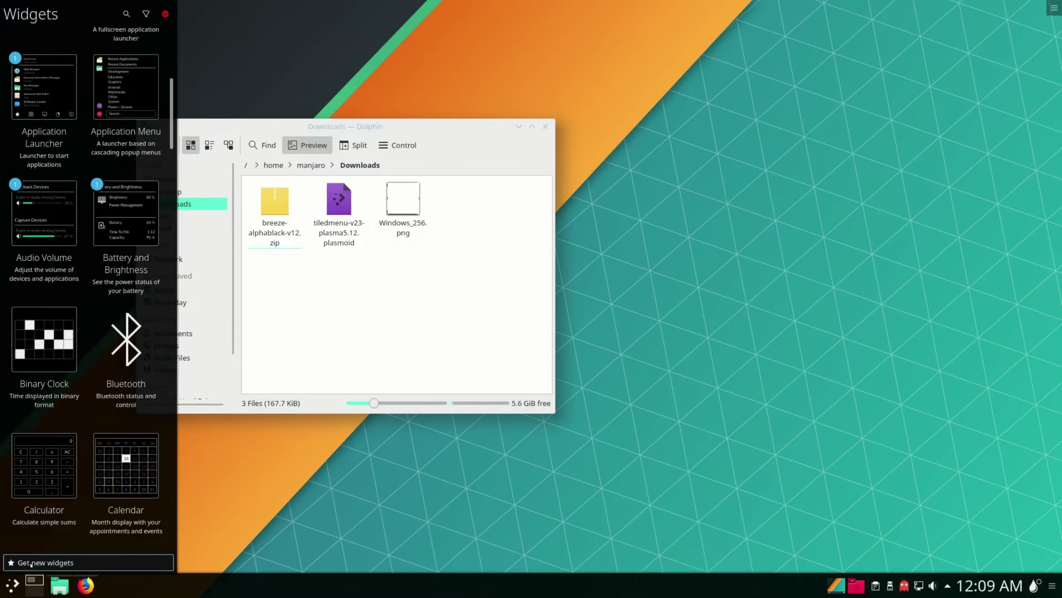
click(30, 562)
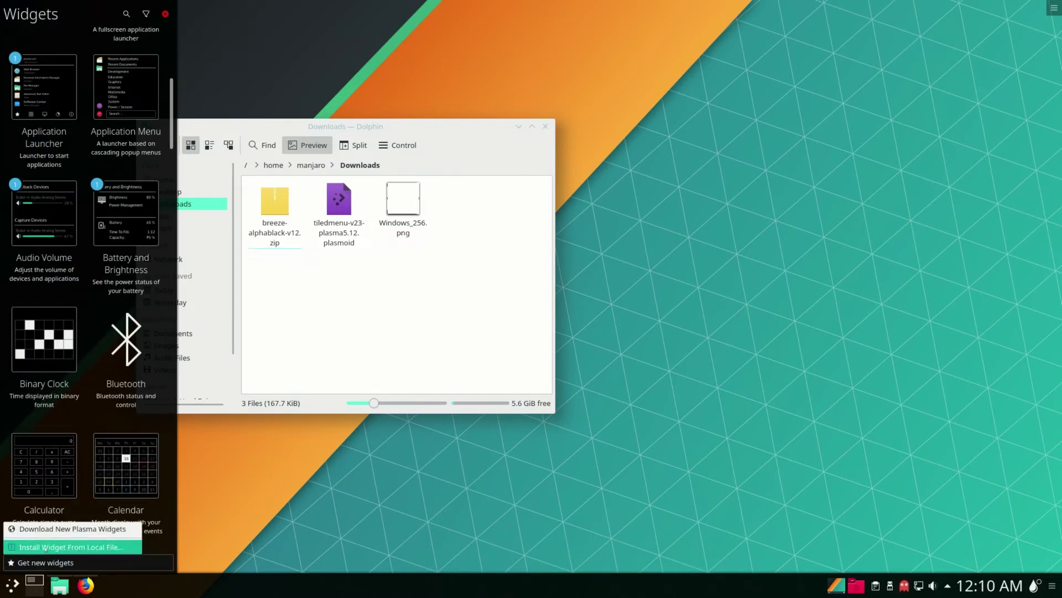
click(61, 547)
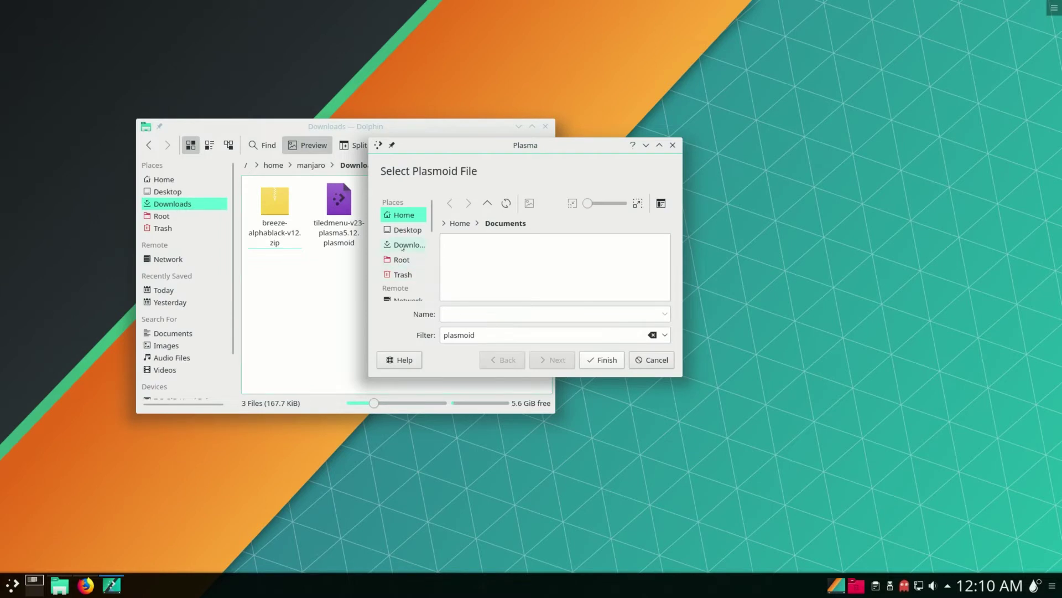
click(407, 245)
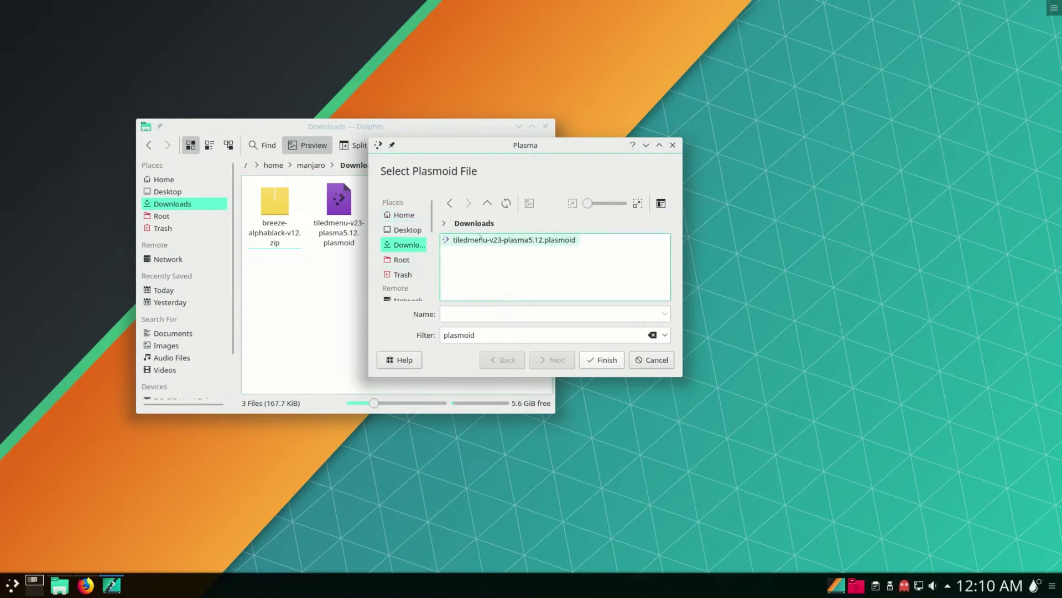
click(481, 239)
click(487, 268)
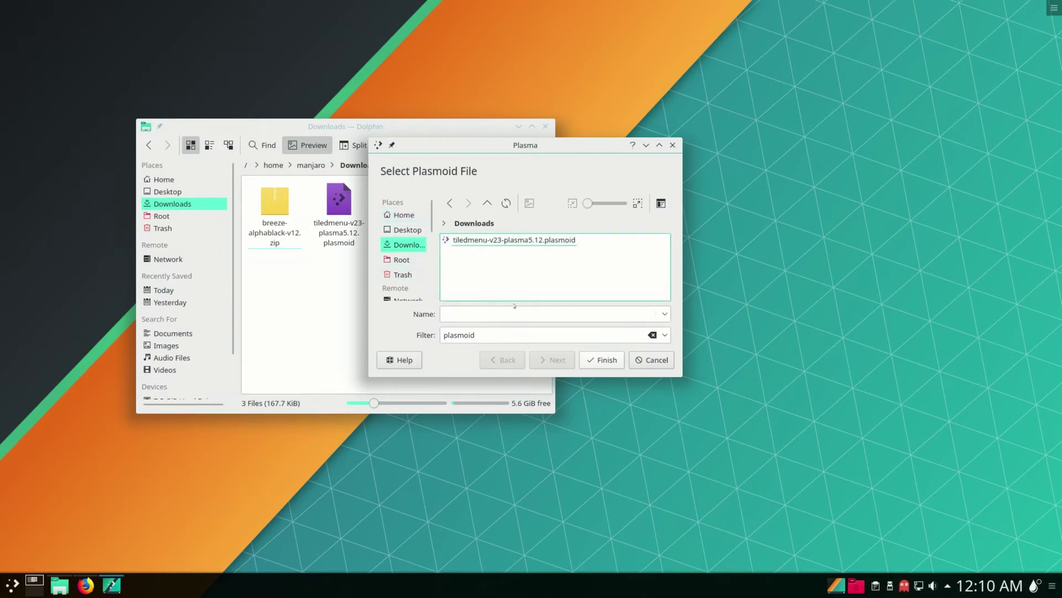
click(604, 361)
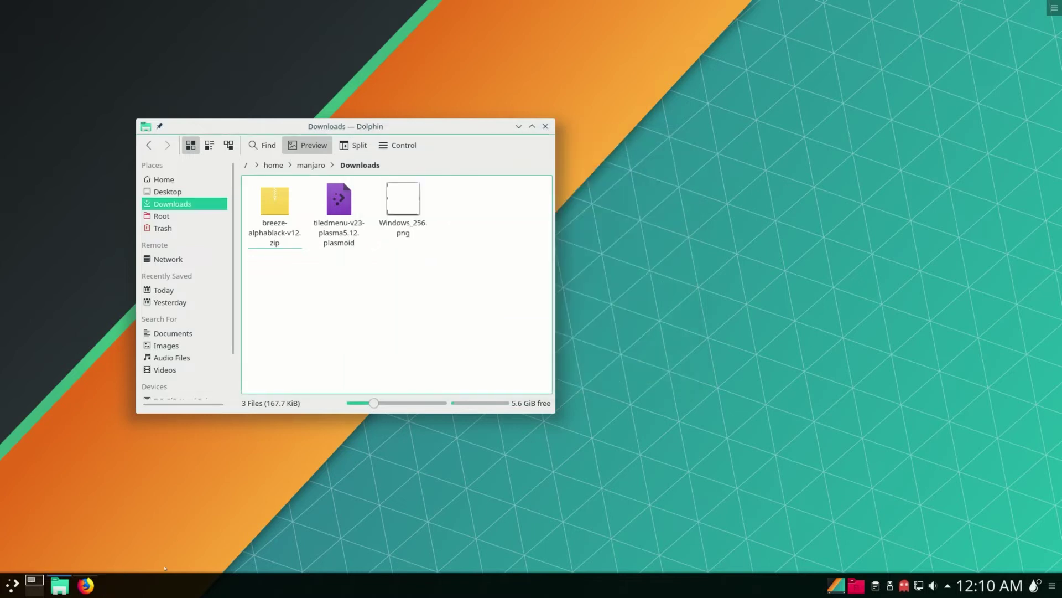
right_click(173, 582)
Search widgets for 'til', add Tiled Menu to the panel, and shift Dolphin right
mouse_move(199, 568)
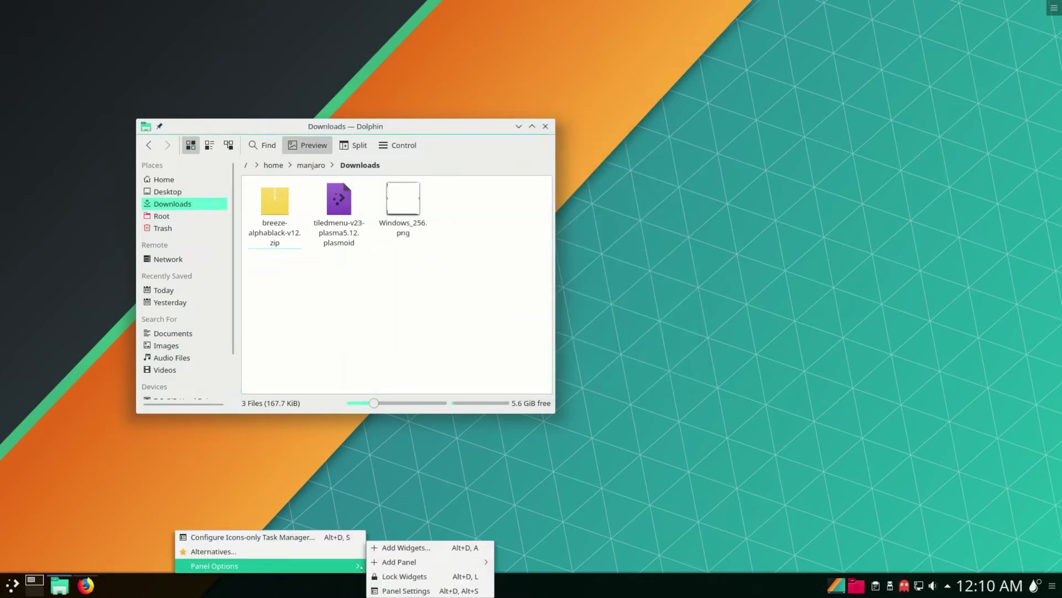
mouse_move(430, 563)
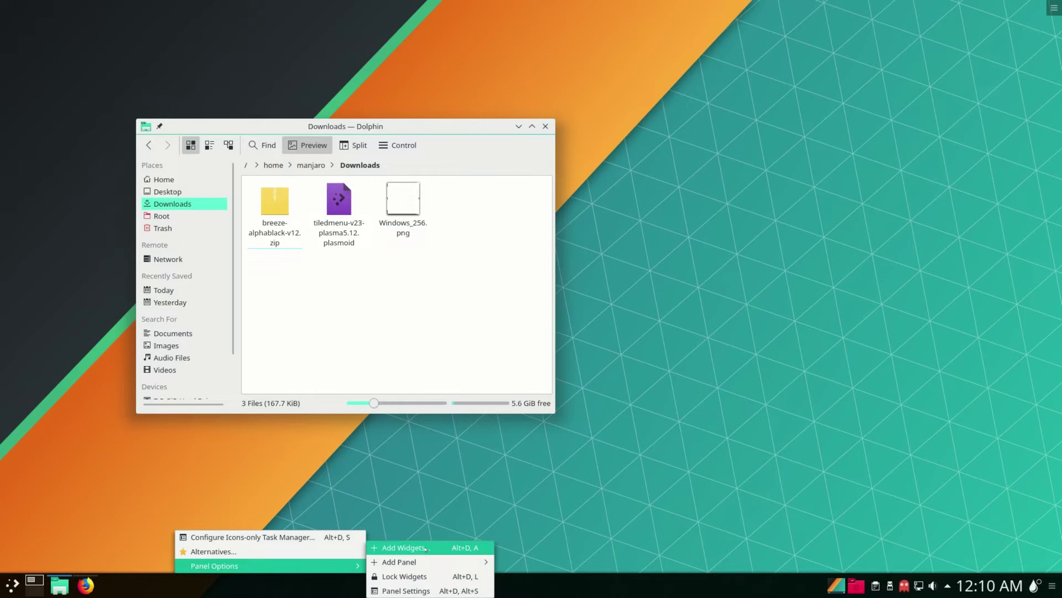
click(405, 547)
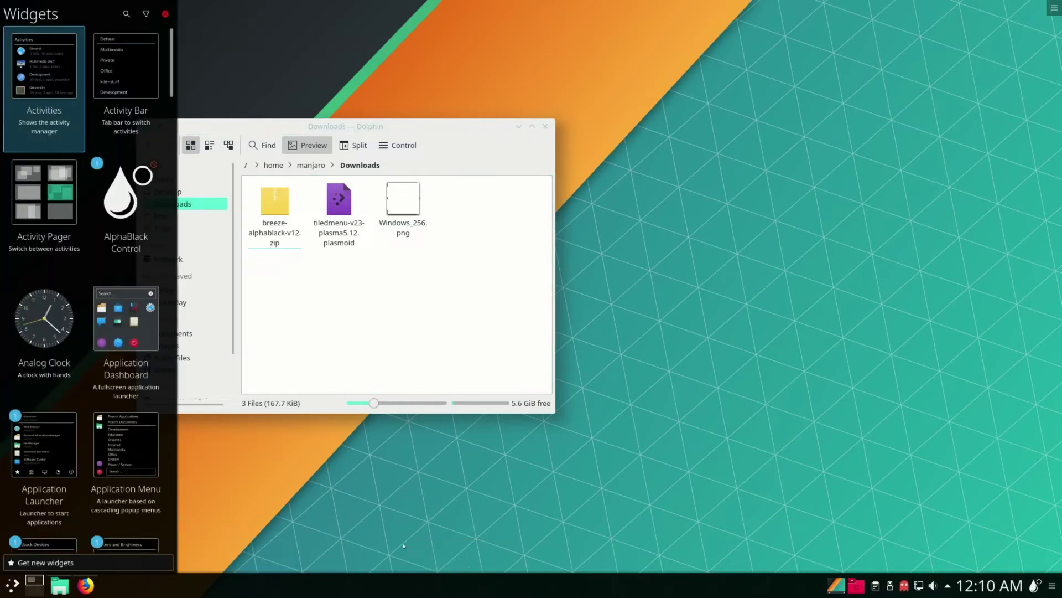
text(tilw)
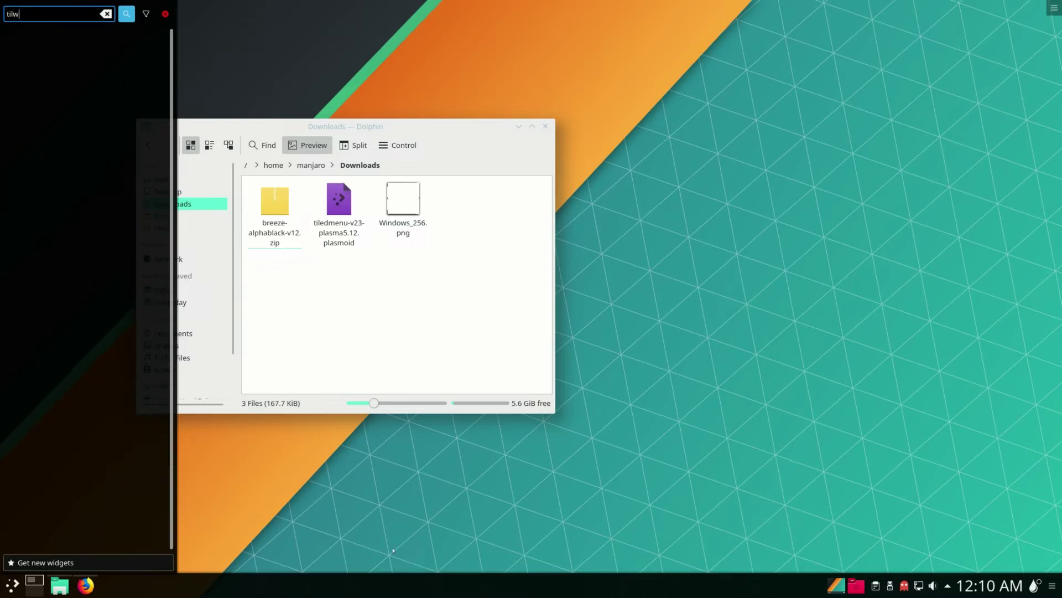
key(BackSpace)
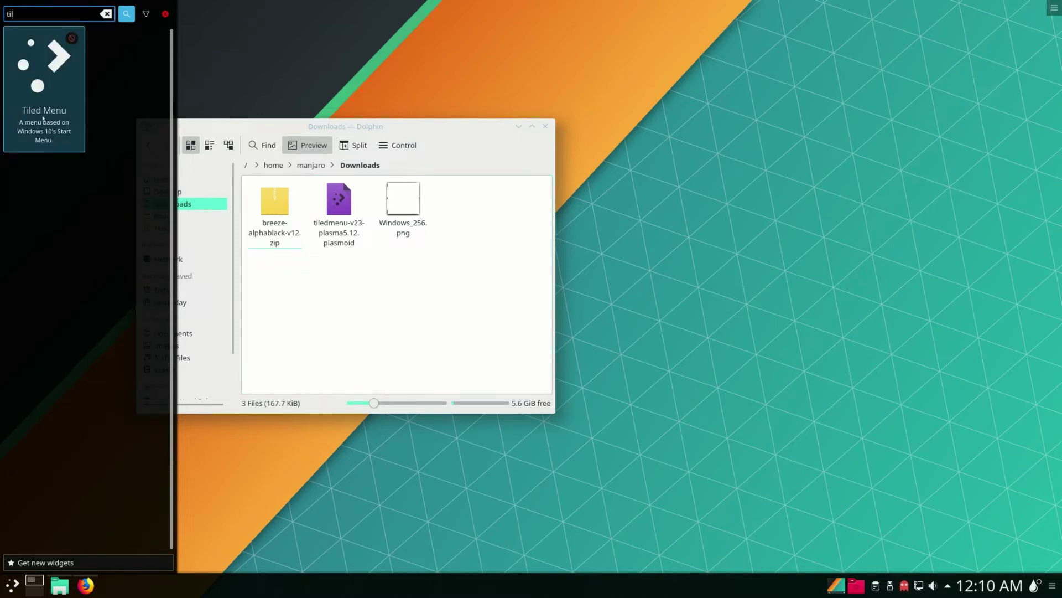
double_click(37, 70)
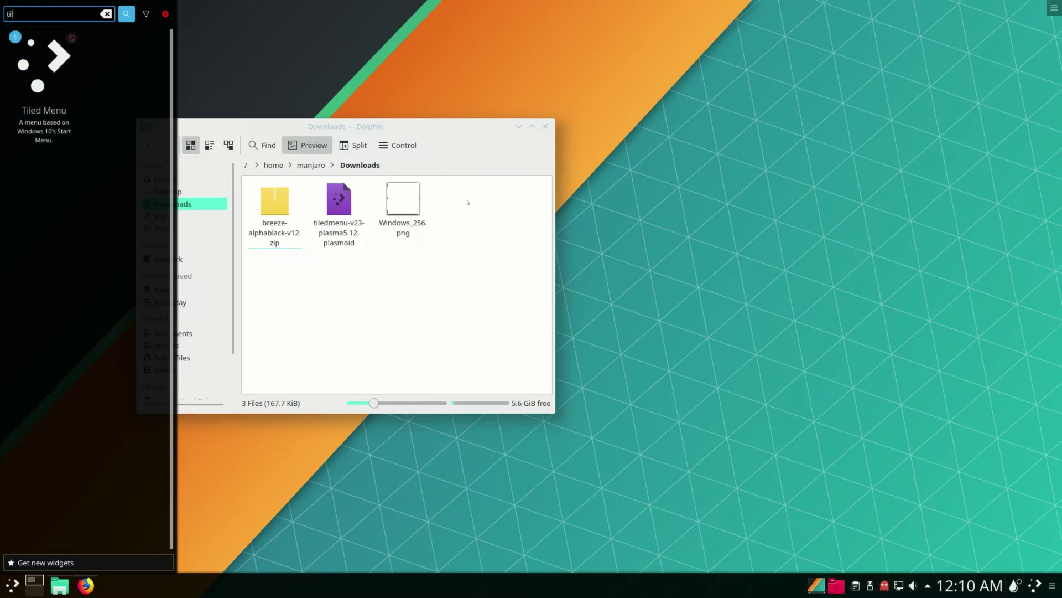
click(885, 462)
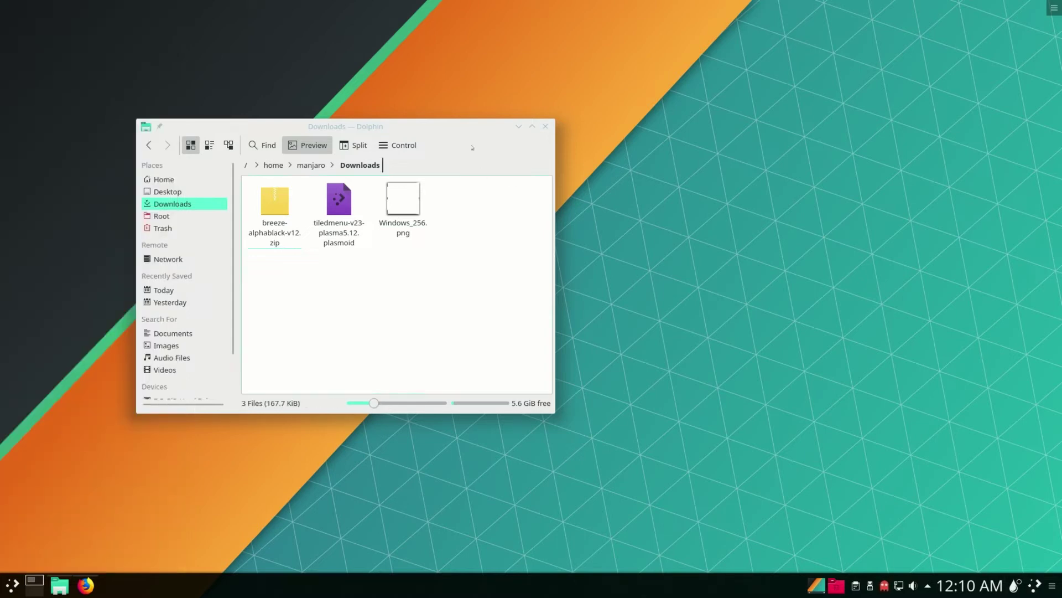
drag(451, 126, 625, 119)
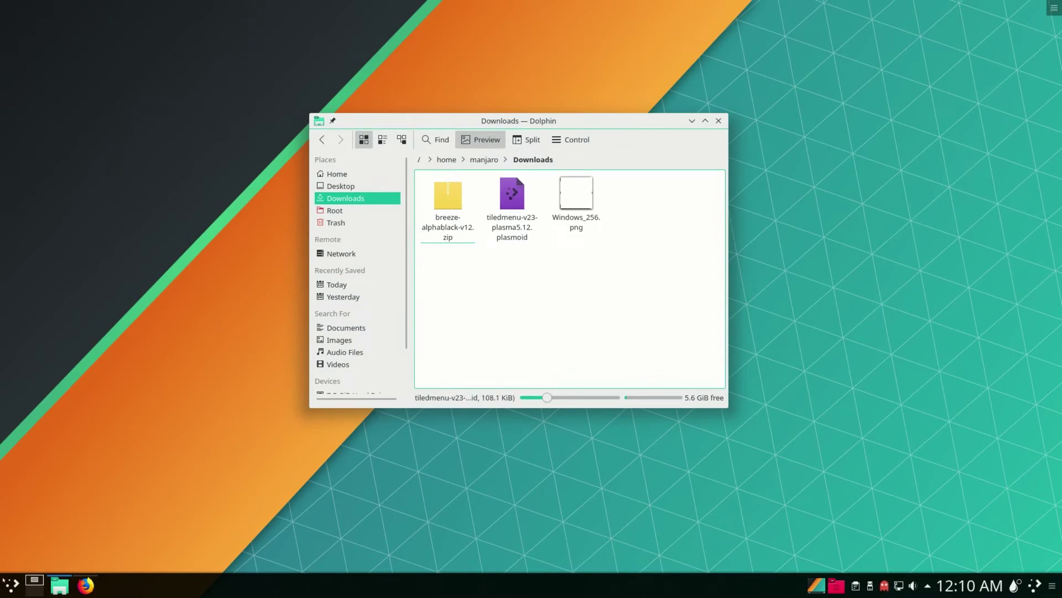
Try the original application launcher and the new Tiled Menu, closing each
click(13, 585)
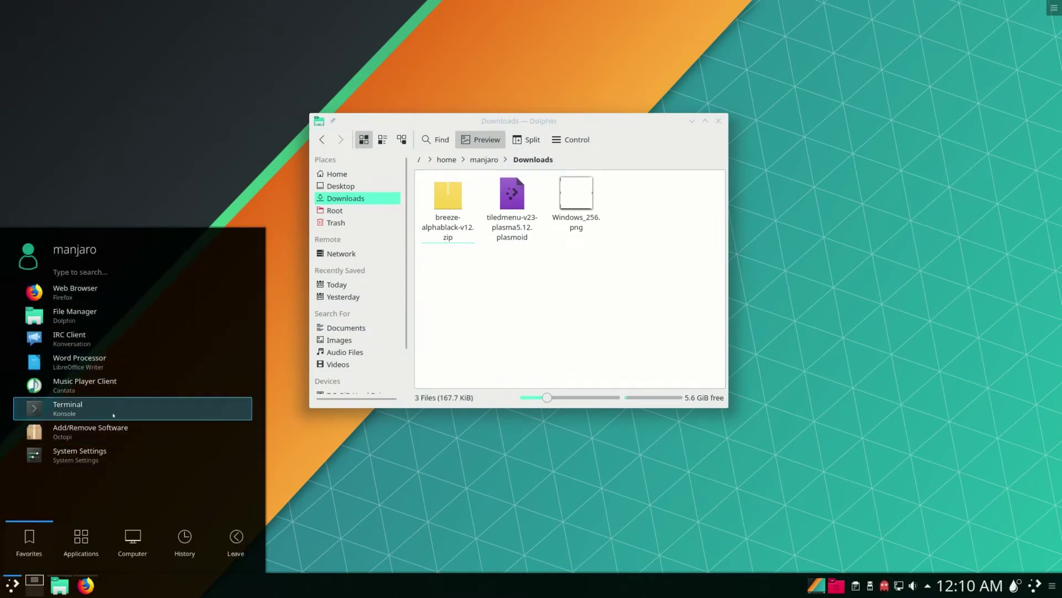
click(599, 518)
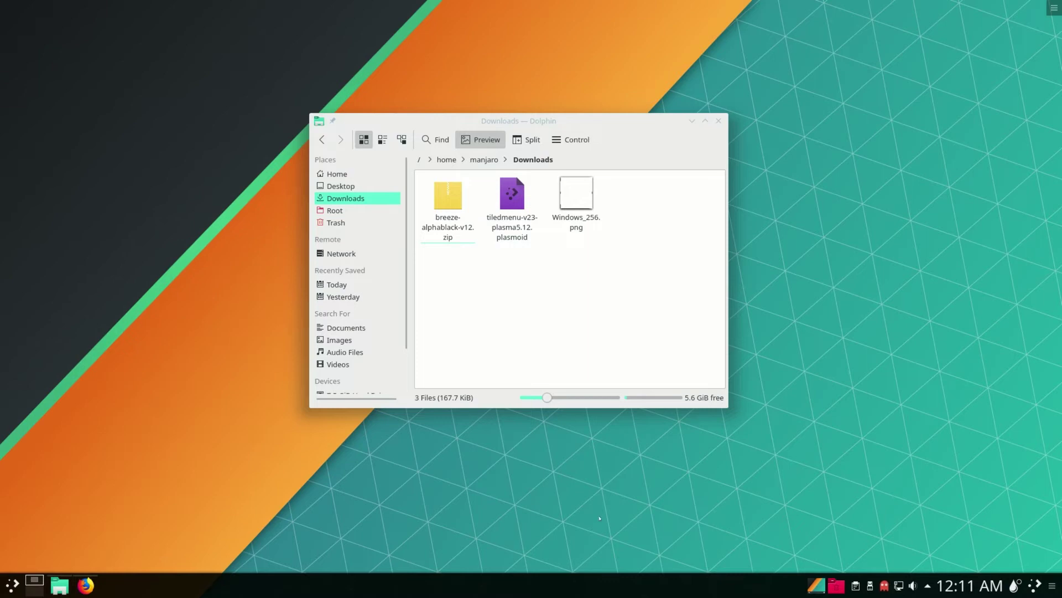
click(1034, 585)
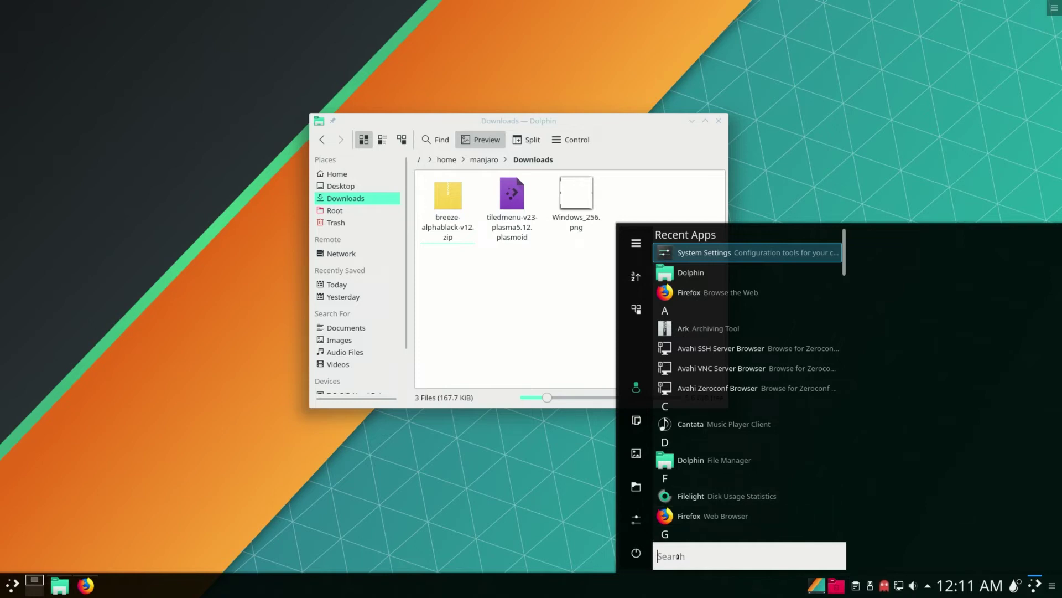
click(964, 564)
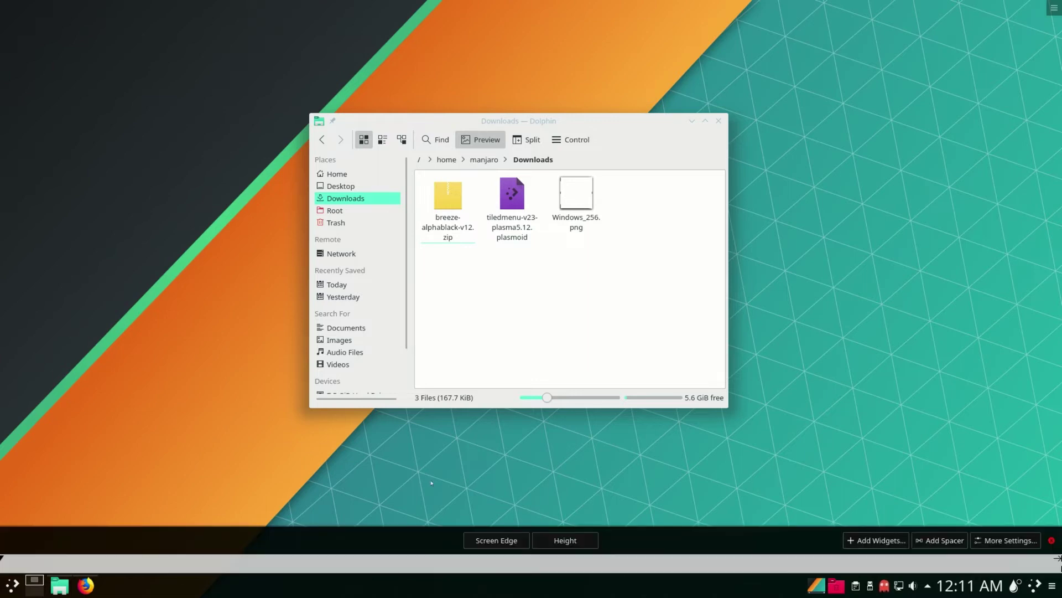
Remove the Pager and old Application Launcher, and move Tiled Menu to the panel's start
mouse_move(31, 563)
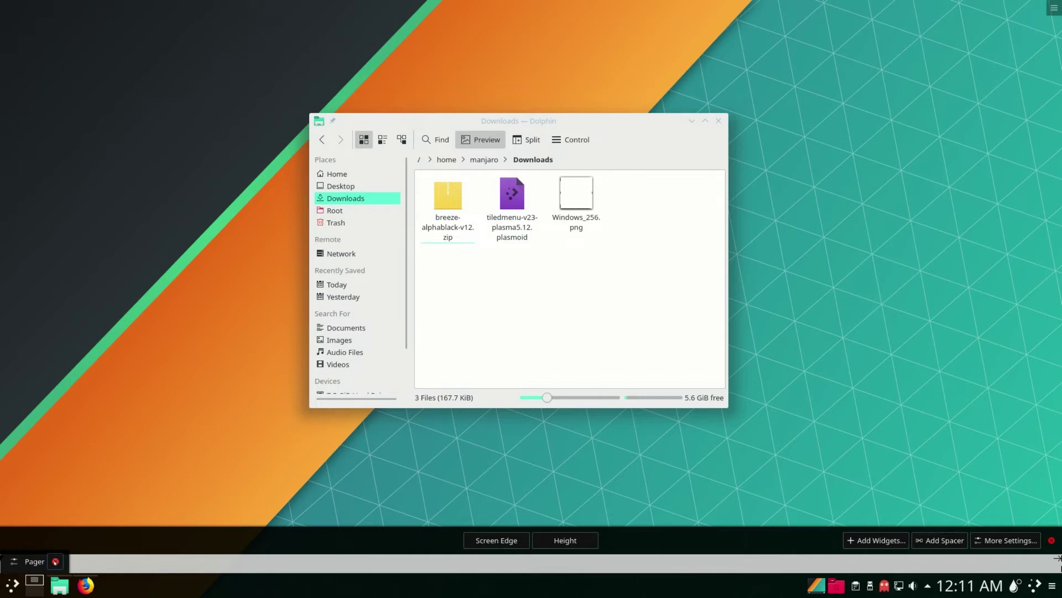
click(55, 562)
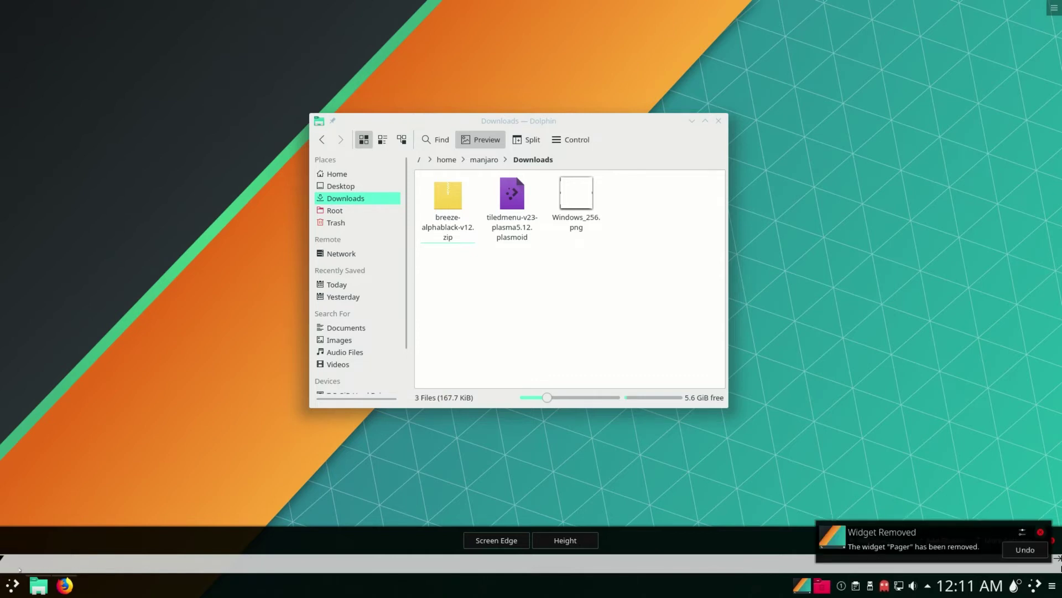
mouse_move(12, 585)
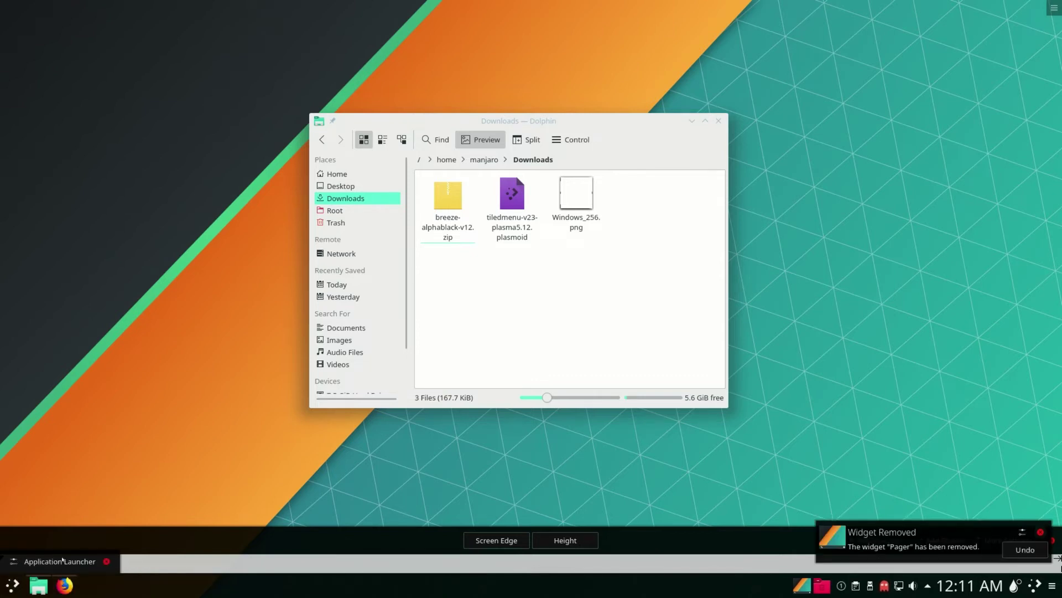
click(106, 561)
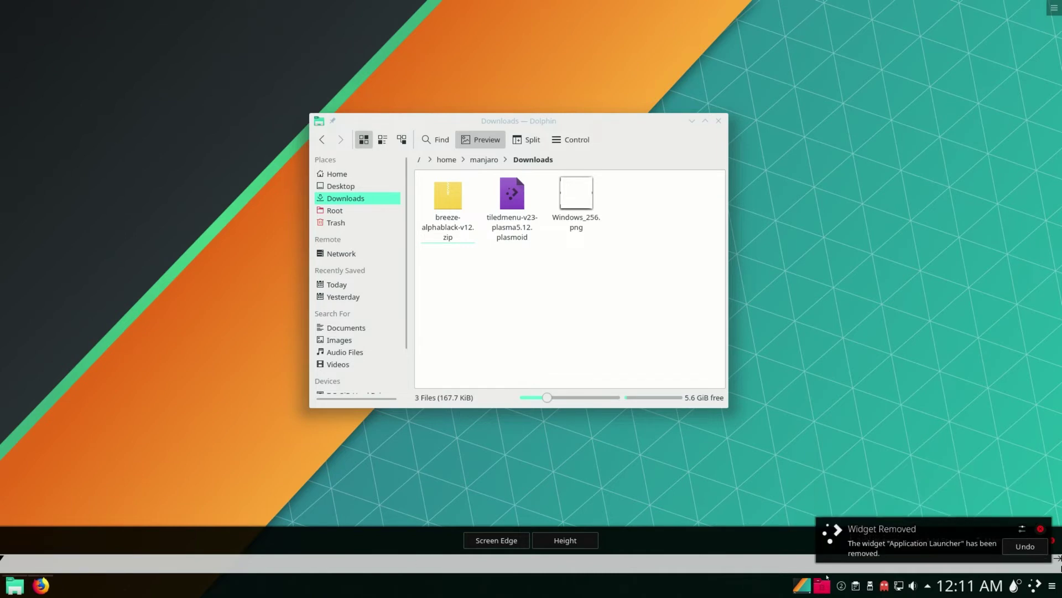
drag(1018, 561, 43, 561)
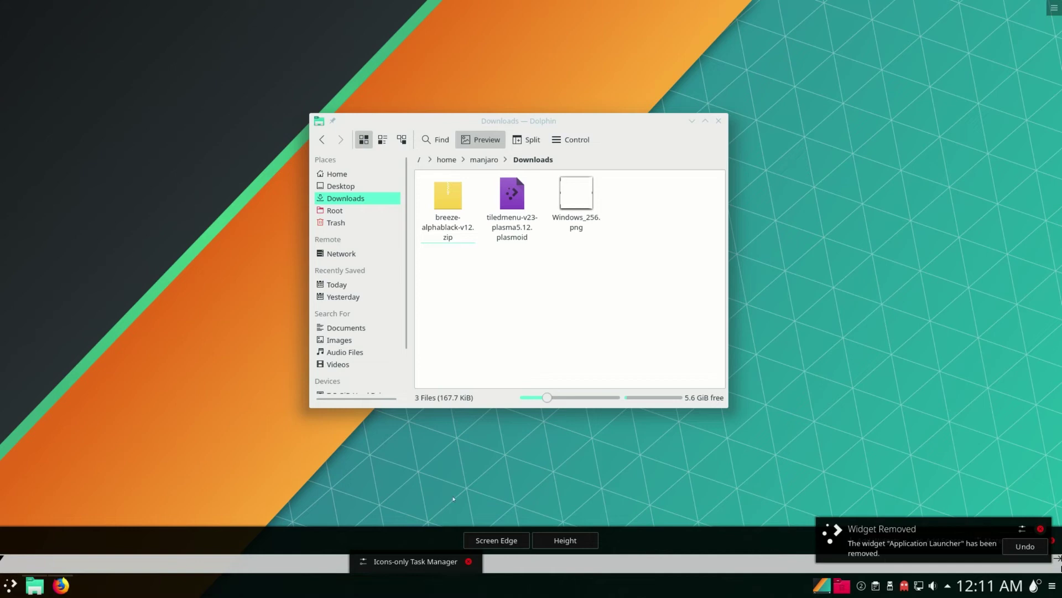
Remove the Show Desktop and Trashcan widgets and dismiss both removal notices
mouse_move(985, 586)
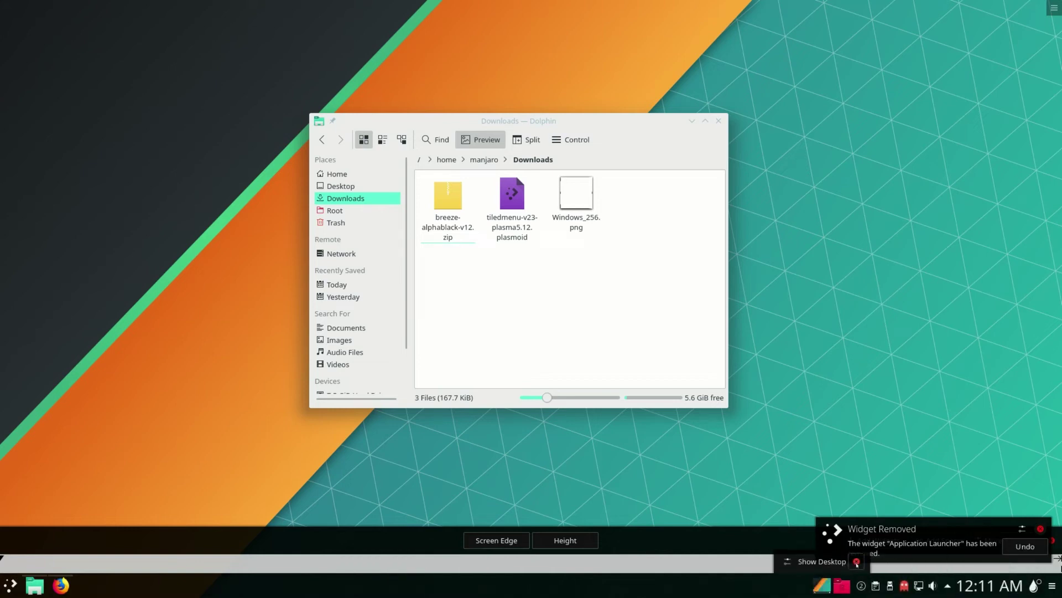
click(856, 561)
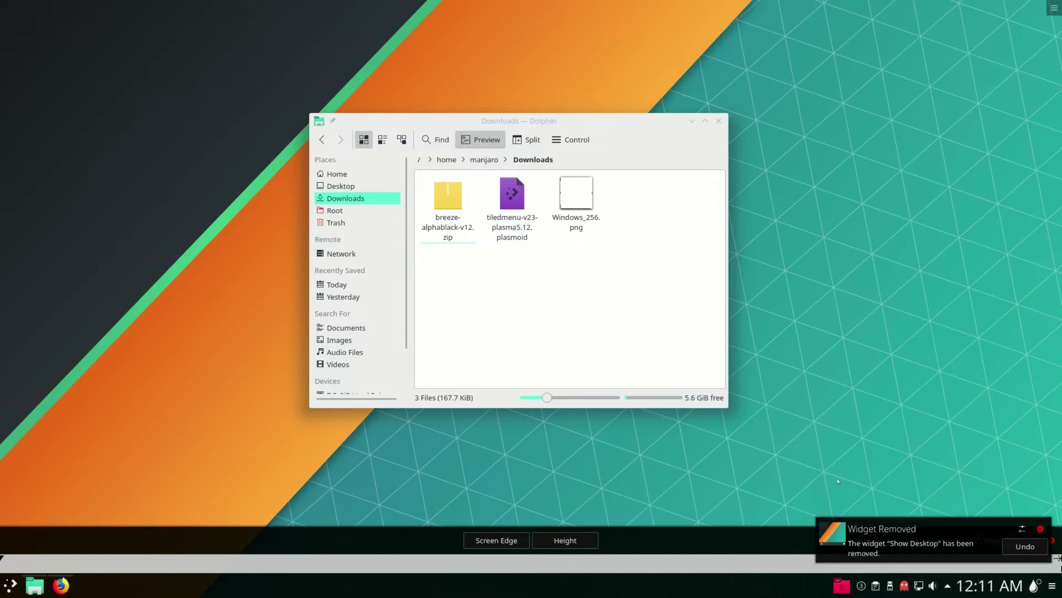
mouse_move(842, 583)
click(859, 563)
click(843, 443)
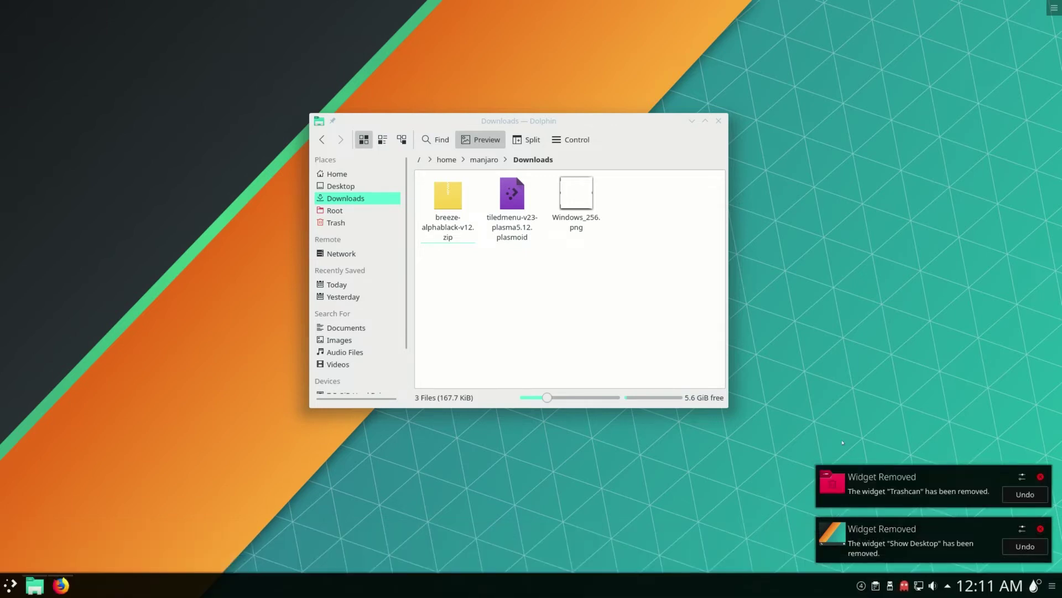
click(1039, 529)
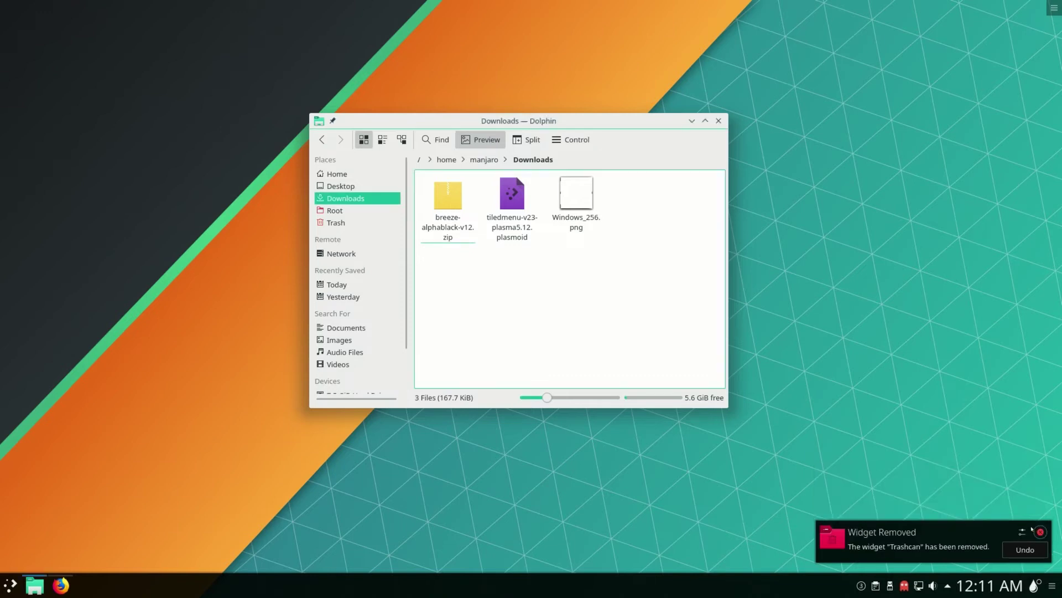
click(1039, 531)
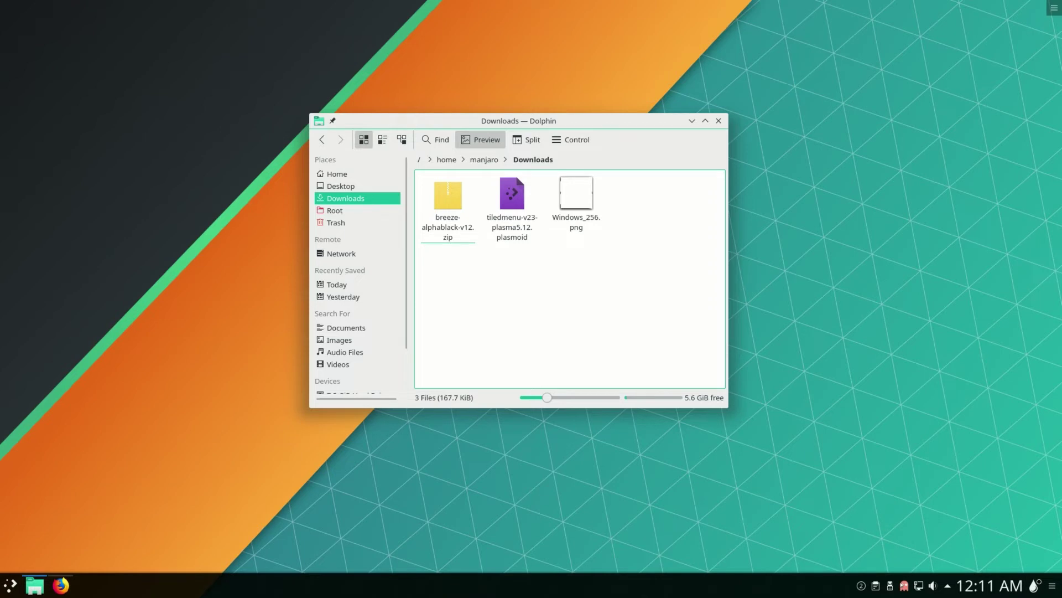
Quit Octopi and hide Bluetooth, Clipboard, Device Notifier and KDE Connect from the tray
right_click(904, 586)
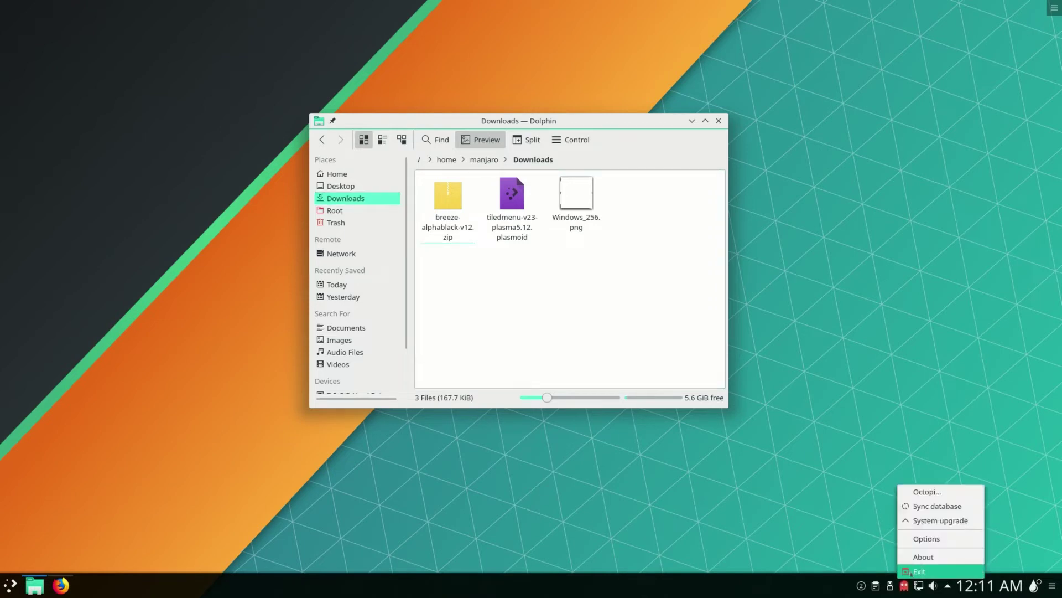
click(919, 572)
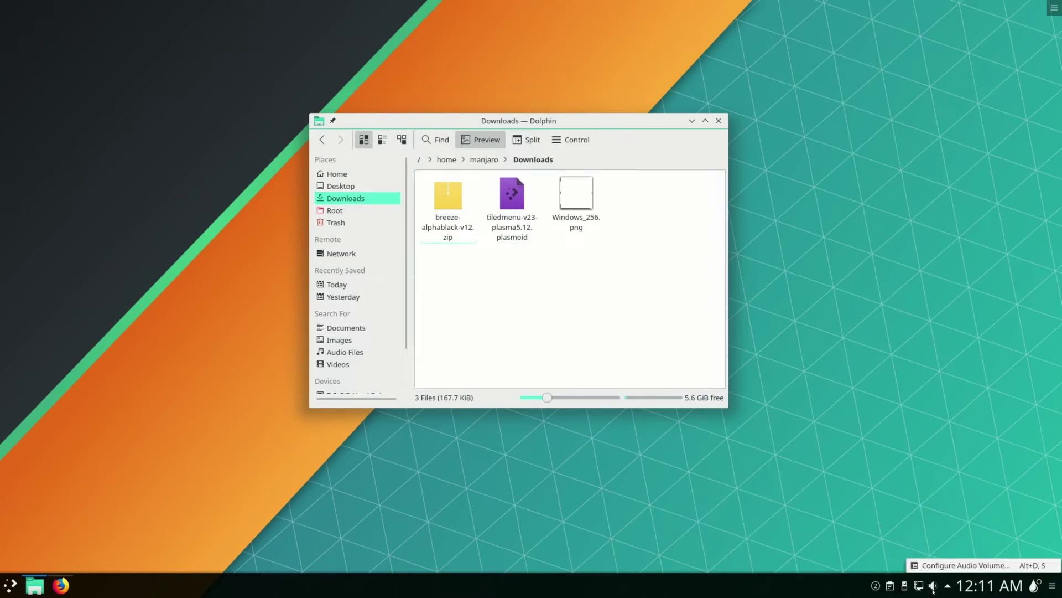
right_click(940, 587)
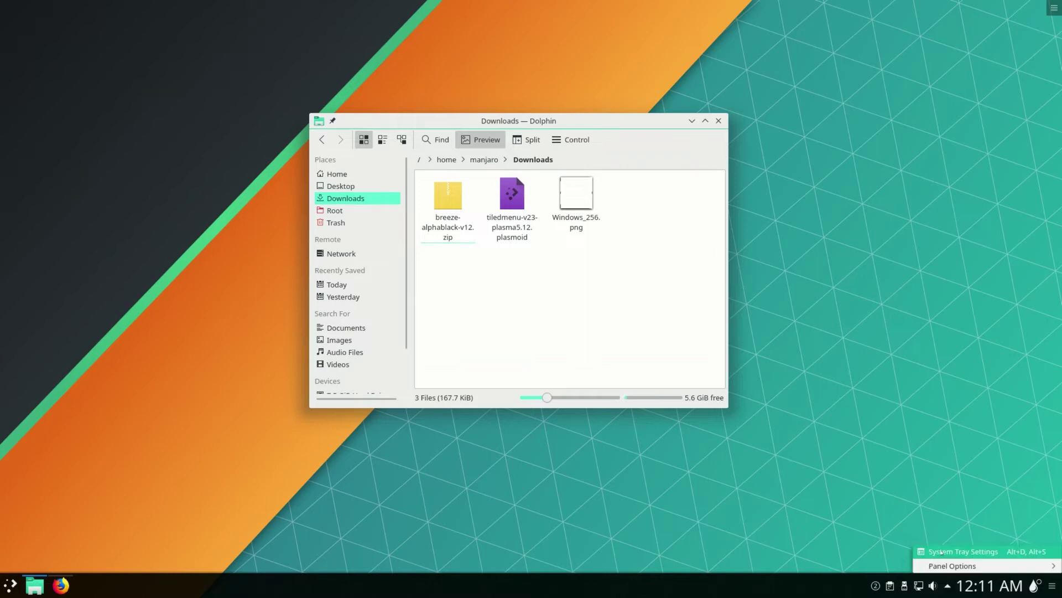
click(941, 552)
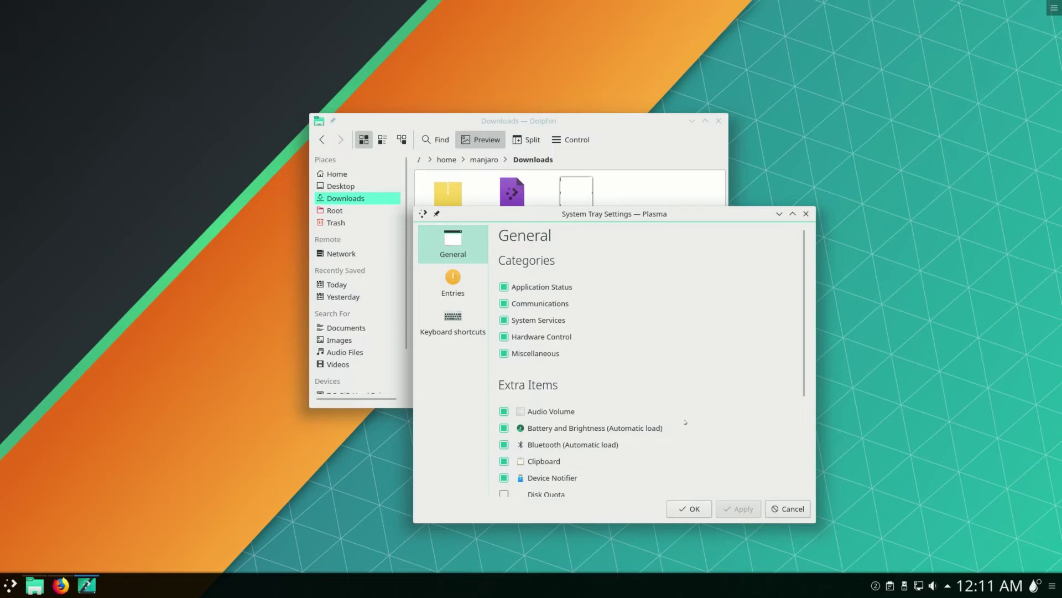
scroll(801, 383, down, 3)
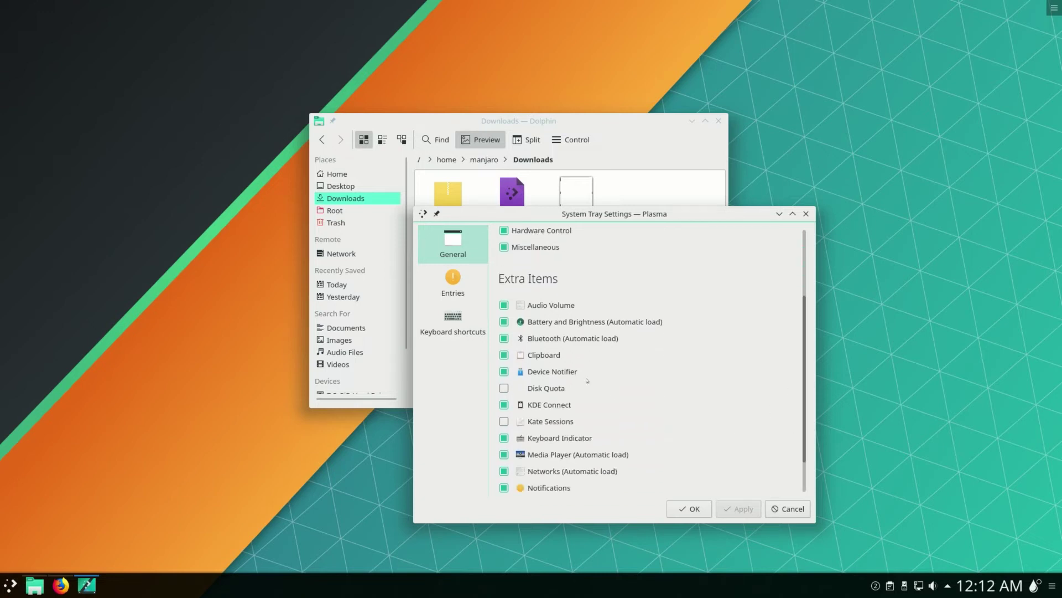
click(504, 339)
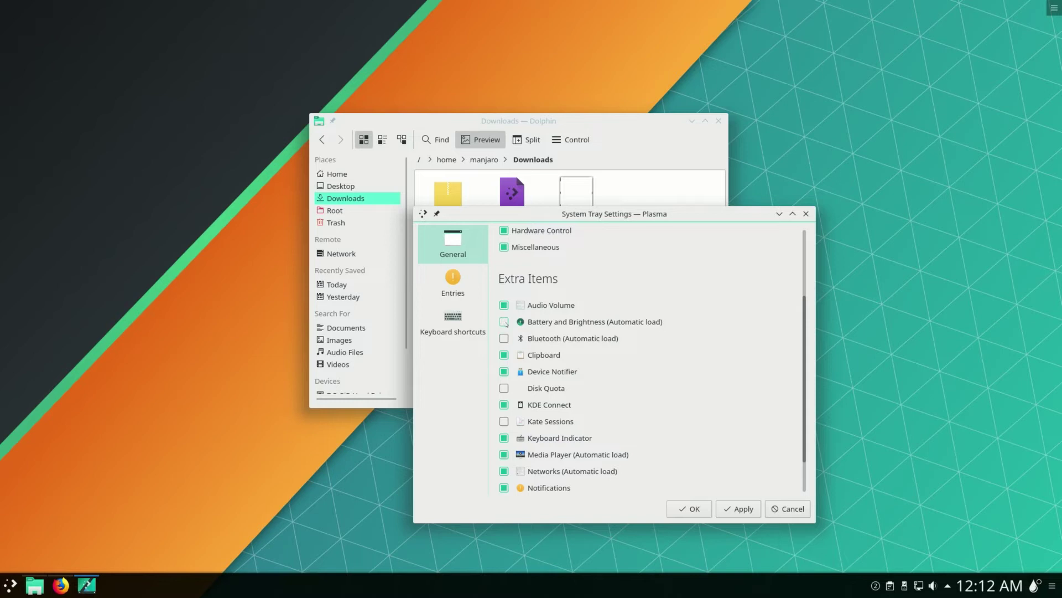
click(504, 356)
click(504, 371)
click(504, 405)
Also hide Media Player, Keyboard Indicator, Notifications and Printers, then apply and close
click(504, 455)
click(504, 438)
click(504, 487)
scroll(805, 467, down, 1)
click(504, 457)
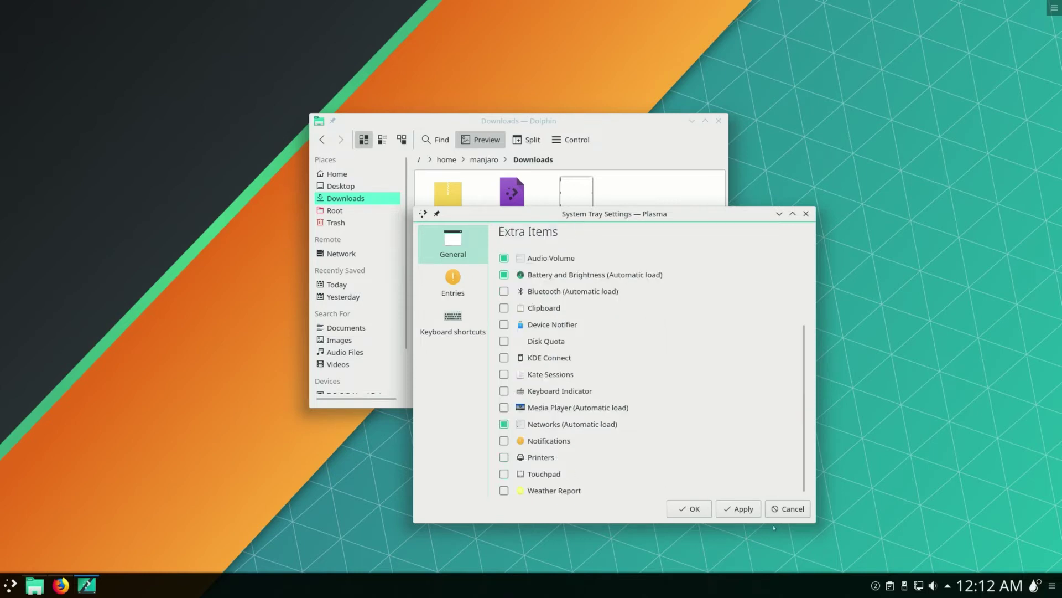
click(738, 509)
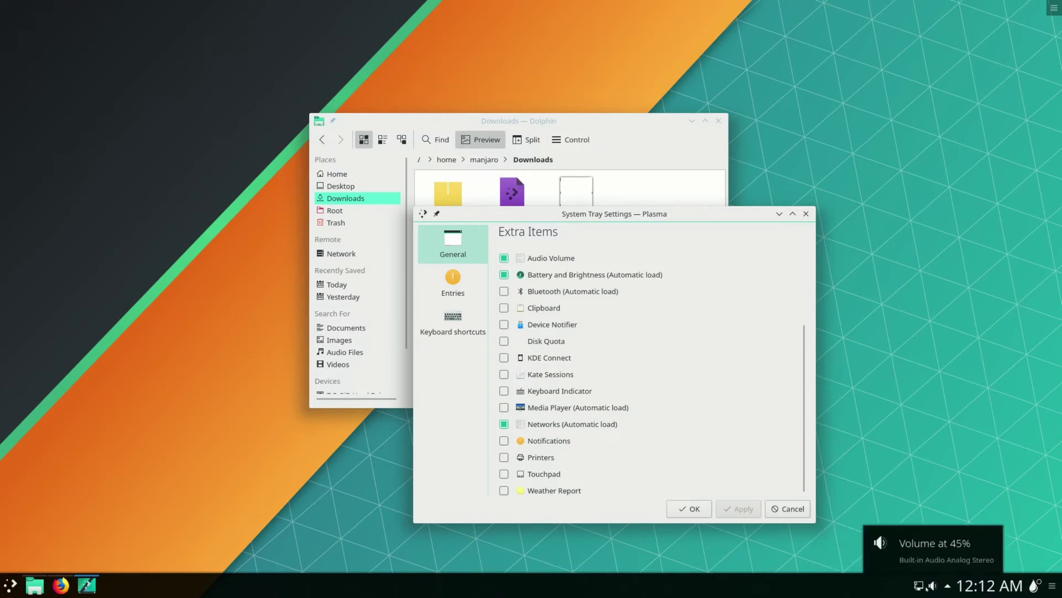
click(788, 508)
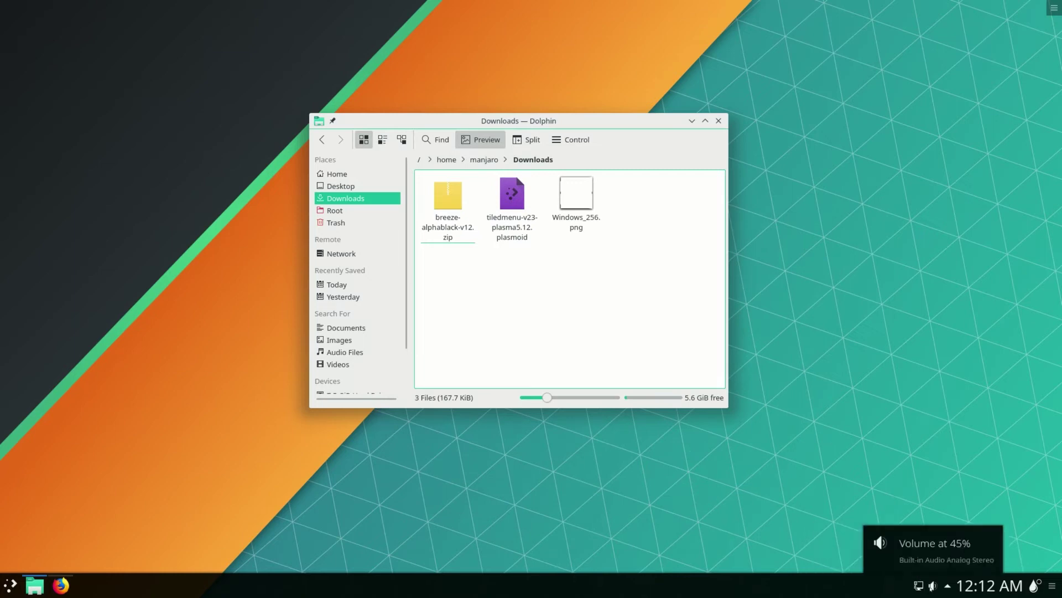
mouse_move(921, 589)
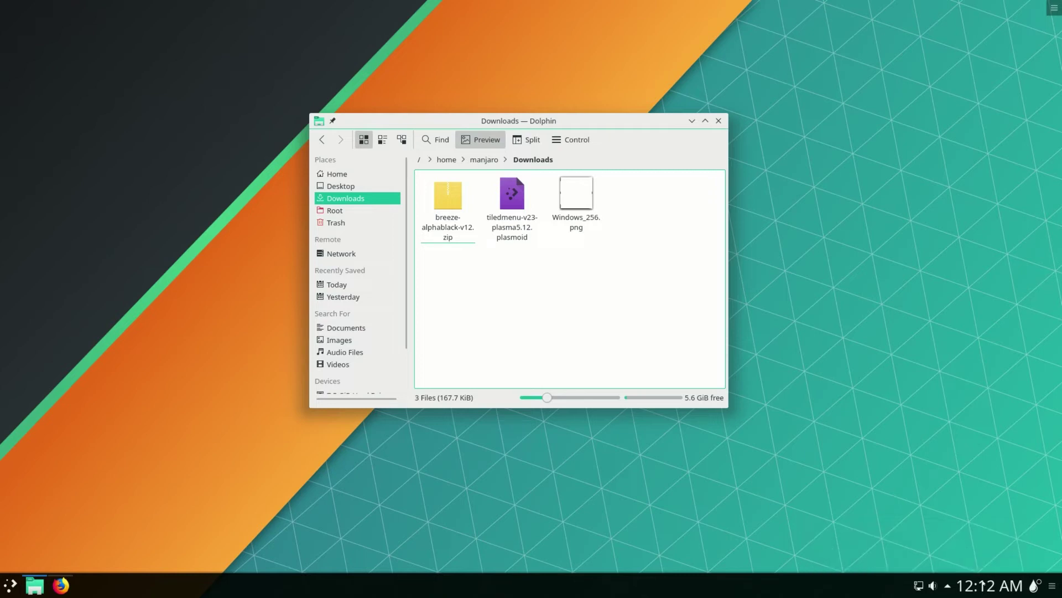
Try thinning the taskbar panel, leaving its height at 48 px
right_click(983, 584)
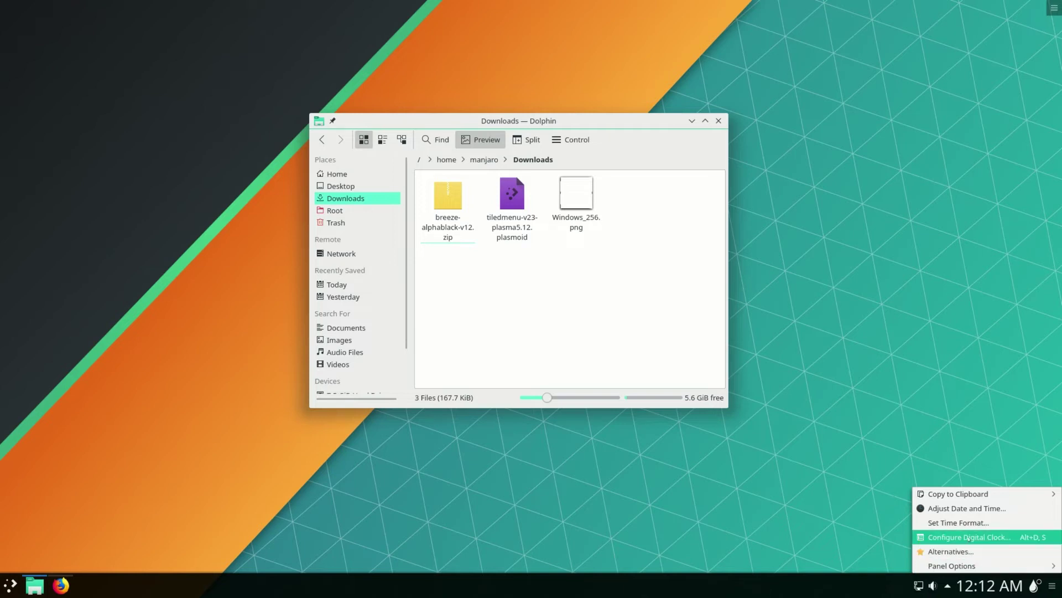
click(993, 537)
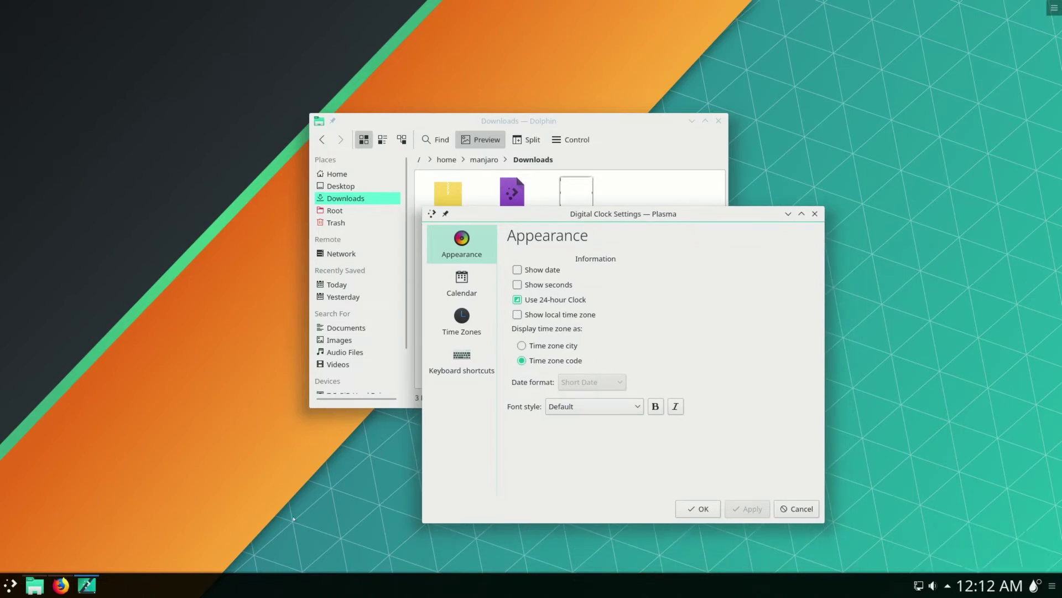
click(1052, 585)
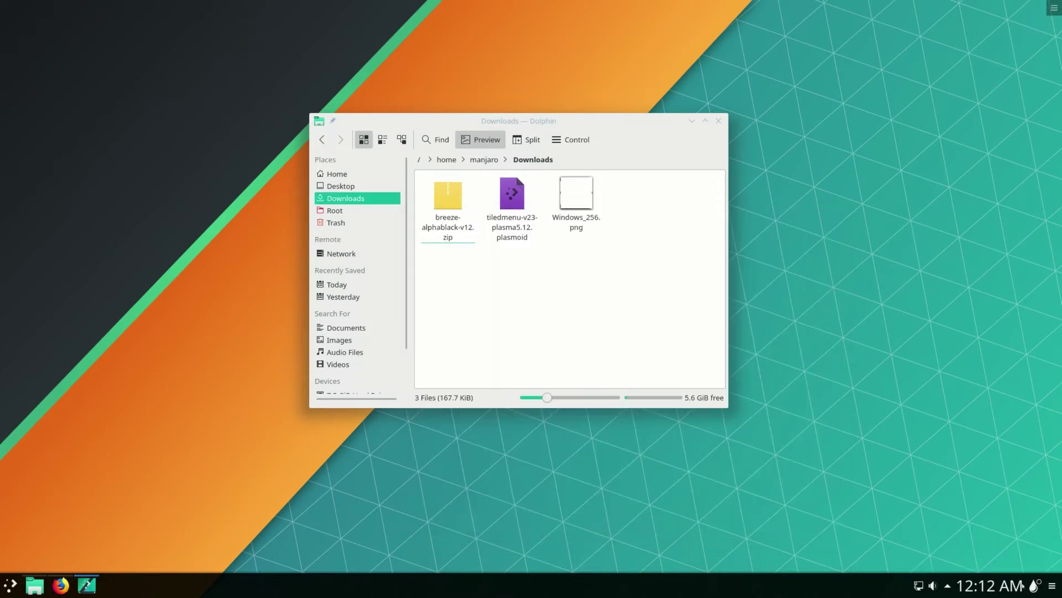
mouse_move(551, 537)
mouse_down()
mouse_move(560, 545)
mouse_move(552, 530)
mouse_up()
click(883, 550)
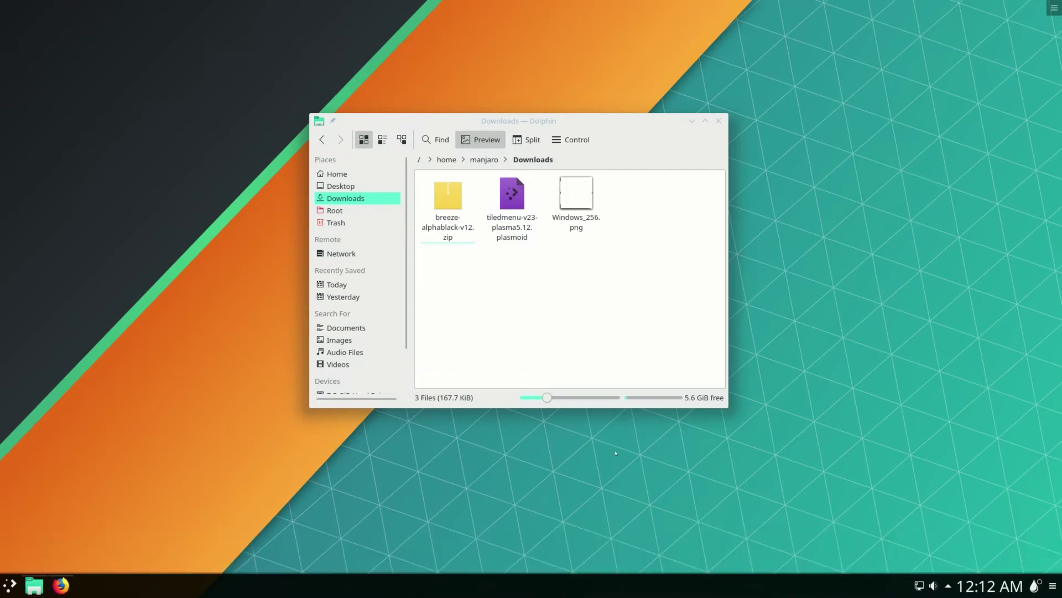
Turn on Show date in the Digital Clock settings and apply it
right_click(990, 586)
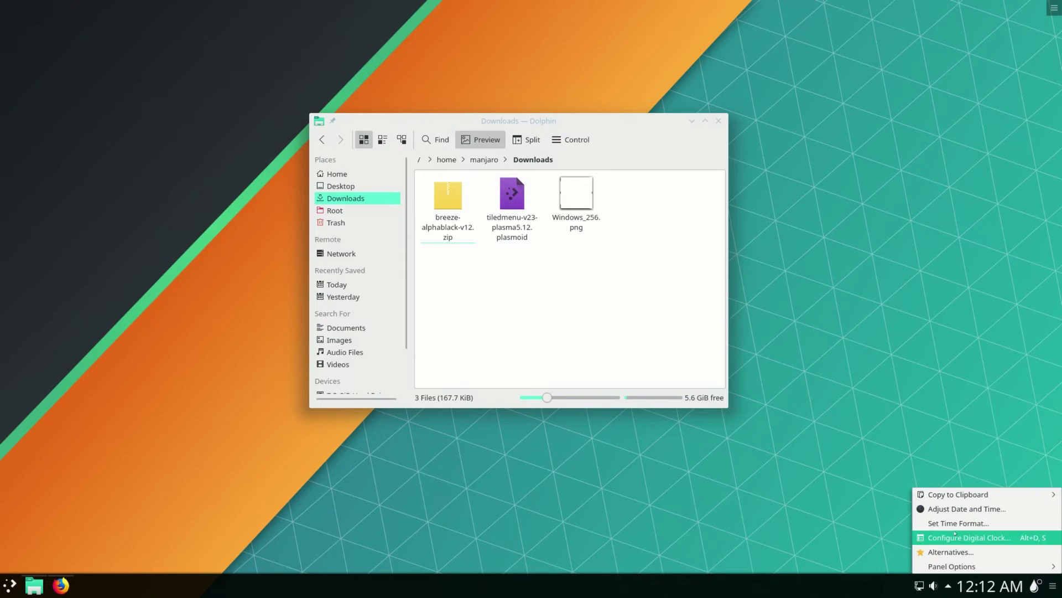
click(952, 536)
drag(790, 265, 517, 239)
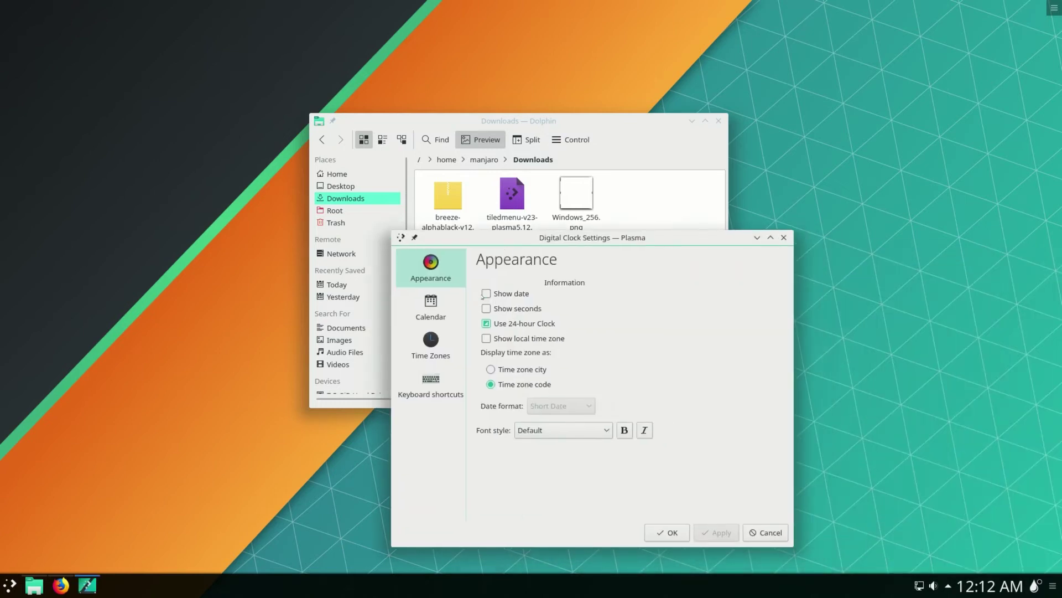
click(484, 295)
click(718, 533)
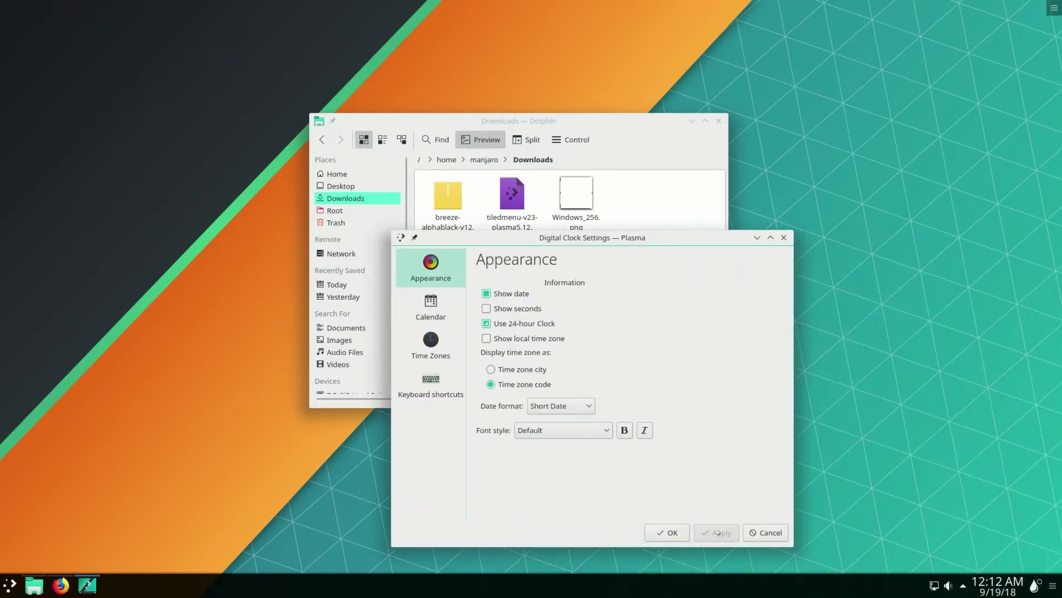
mouse_move(999, 582)
Leave the clock font at Default and close the clock settings with OK
click(558, 431)
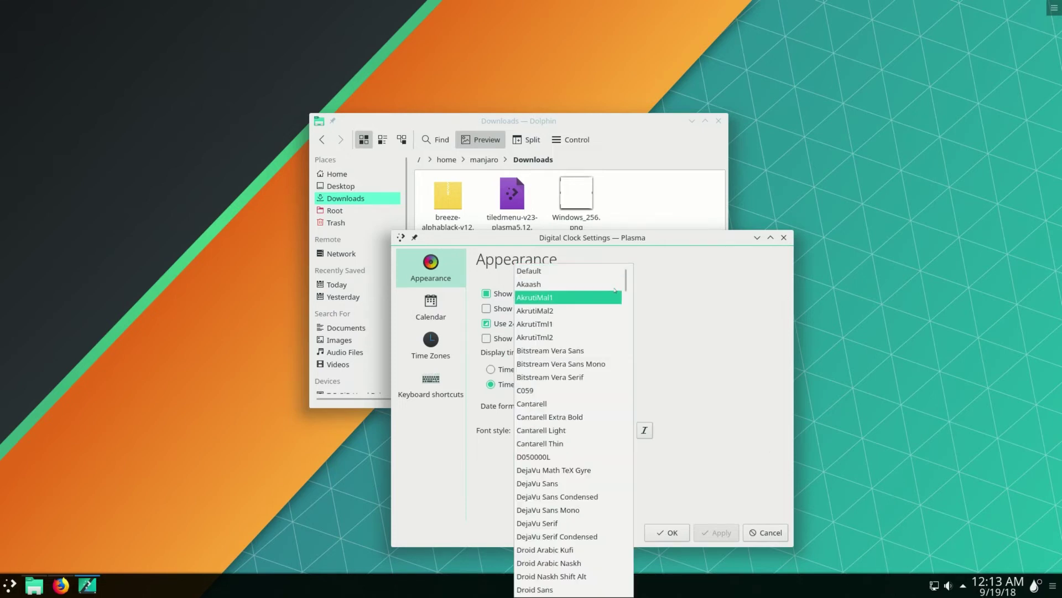
scroll(624, 292, down, 1)
drag(623, 293, 624, 578)
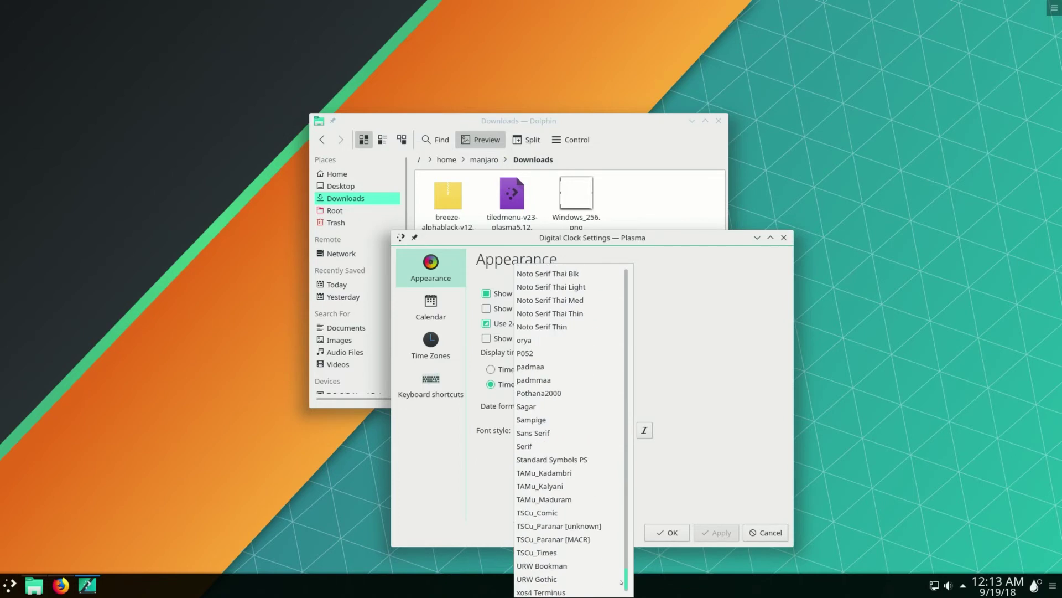
click(694, 529)
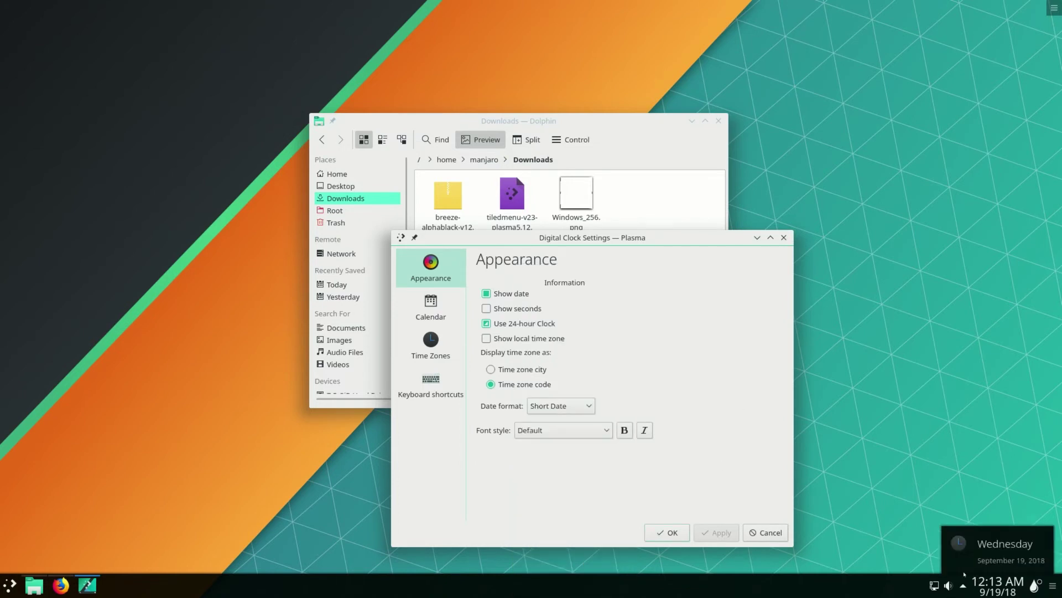
click(669, 530)
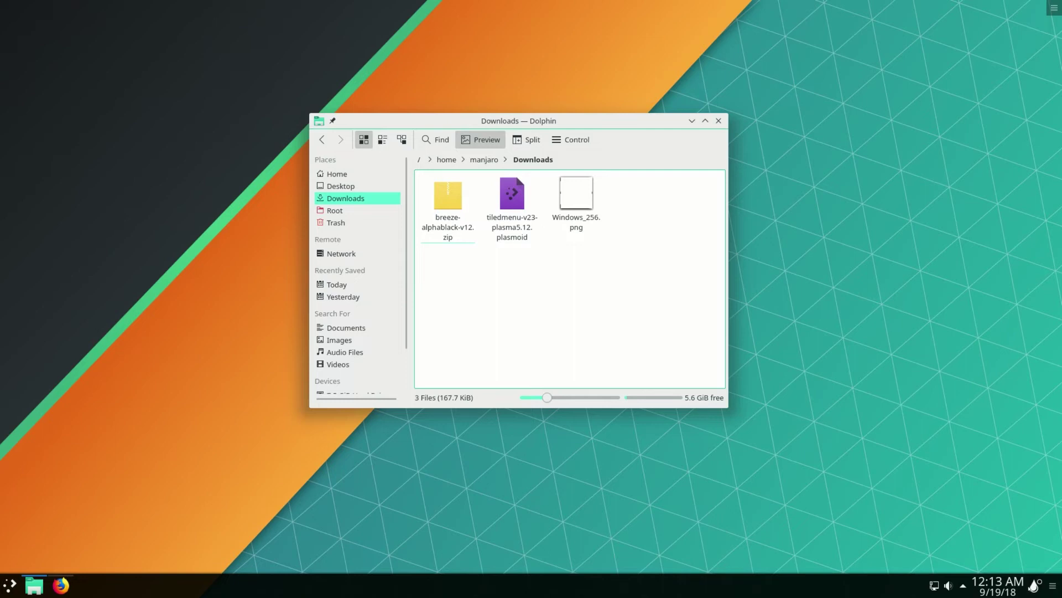
Set the AlphaBlack Control panel opacity to 100%
click(1034, 584)
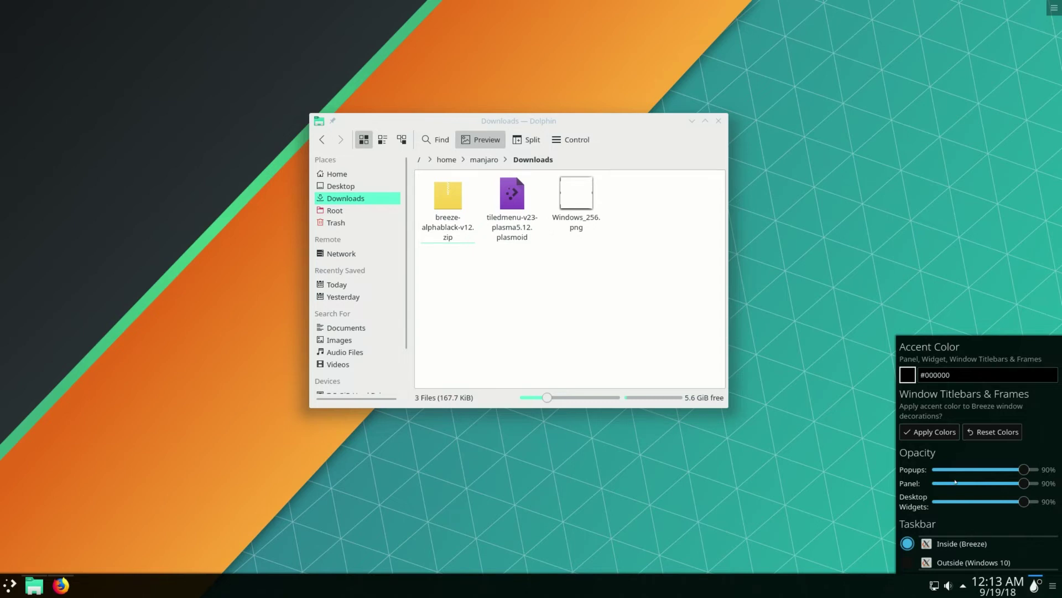
drag(1024, 483, 1039, 485)
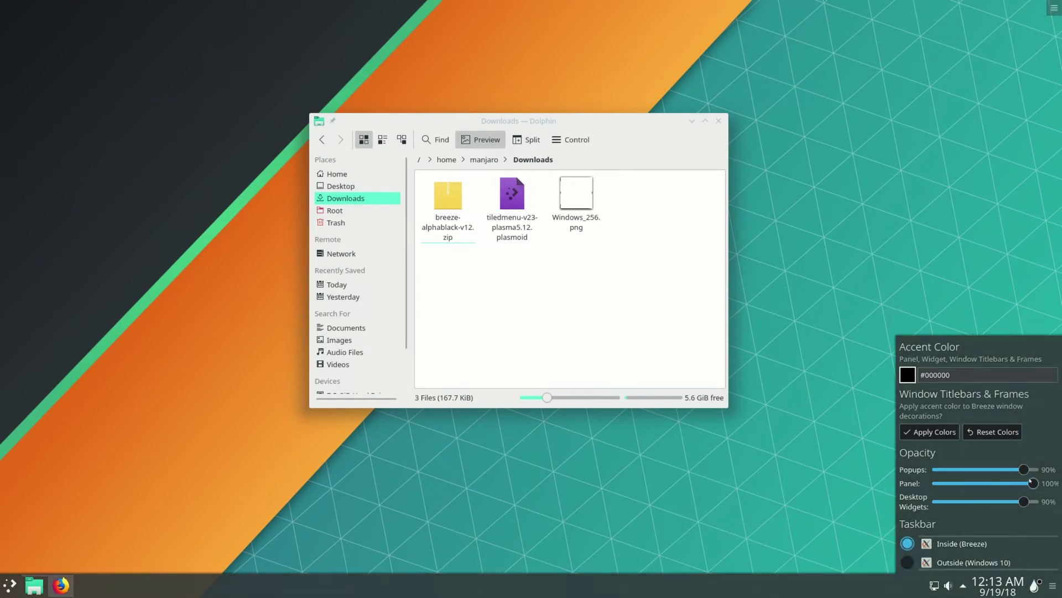
click(553, 468)
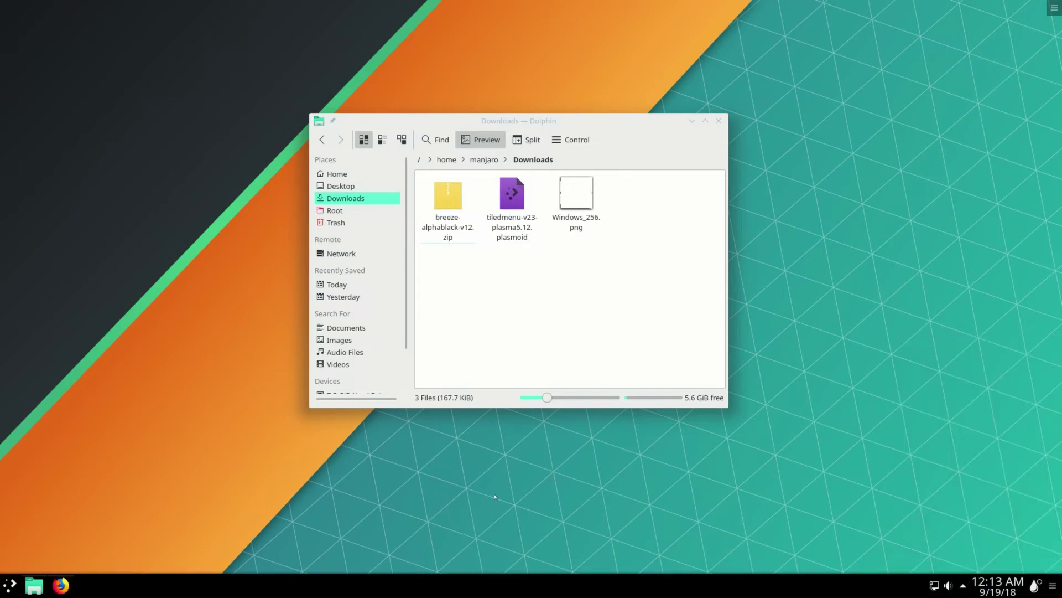
Remove the AlphaBlack Control widget from the panel
click(1034, 585)
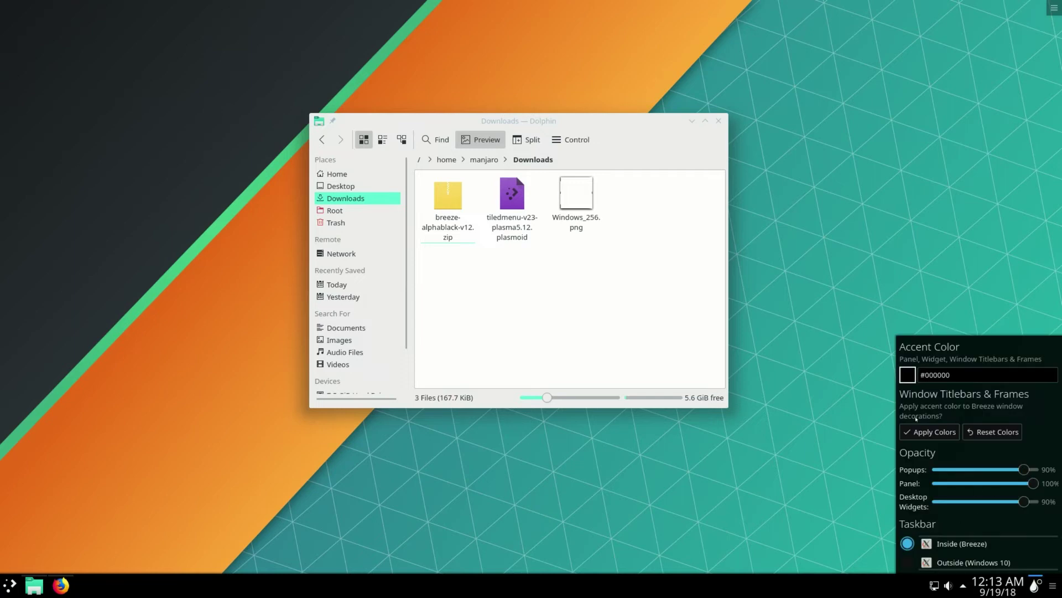
click(838, 480)
click(1053, 585)
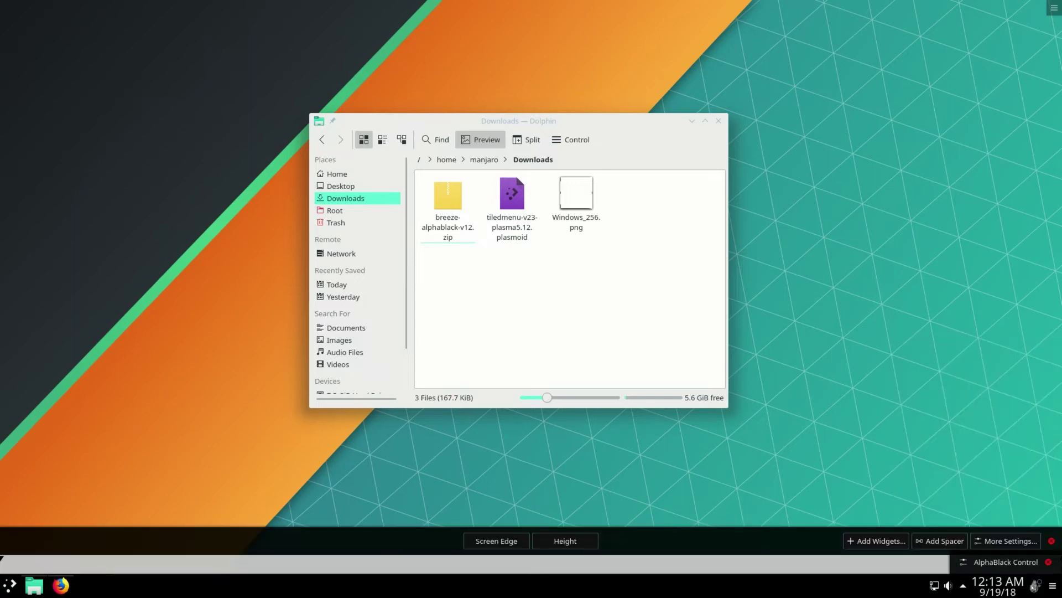
click(1048, 561)
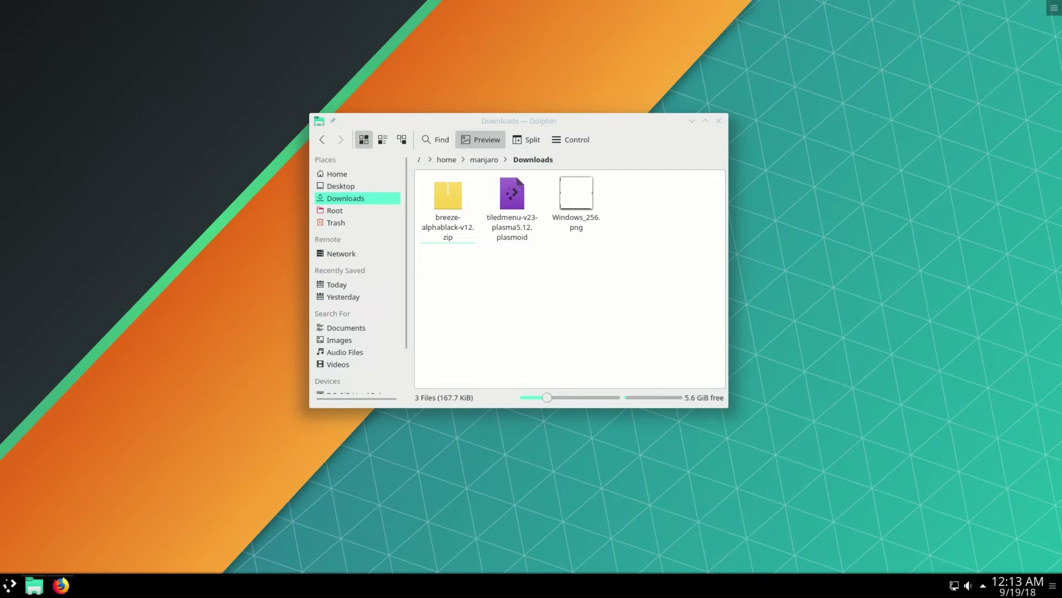
Set the Tiled Menu panel icon to Downloads/Windows_256.png
right_click(10, 585)
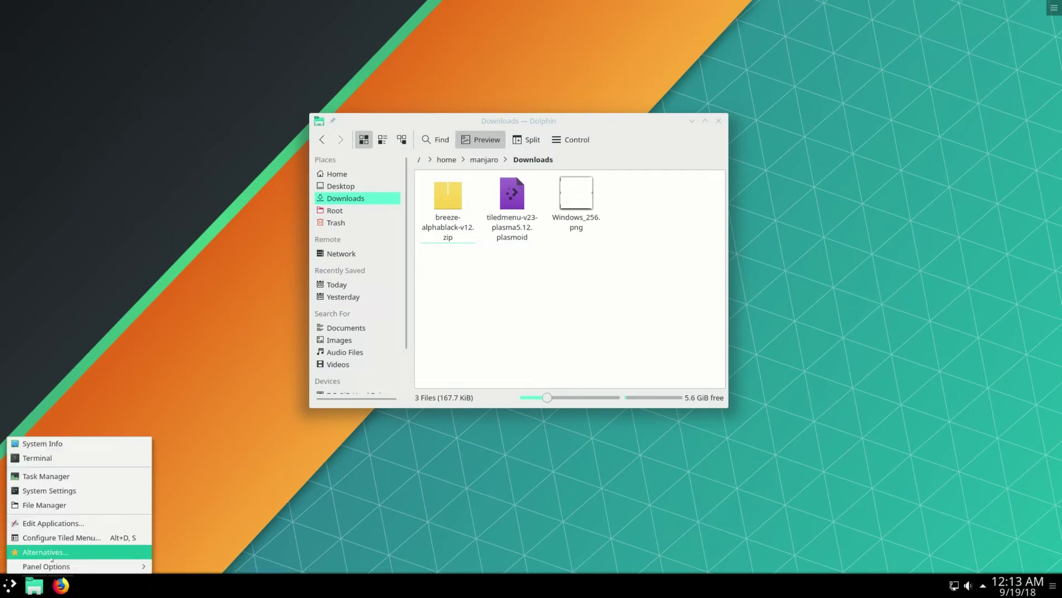
click(110, 536)
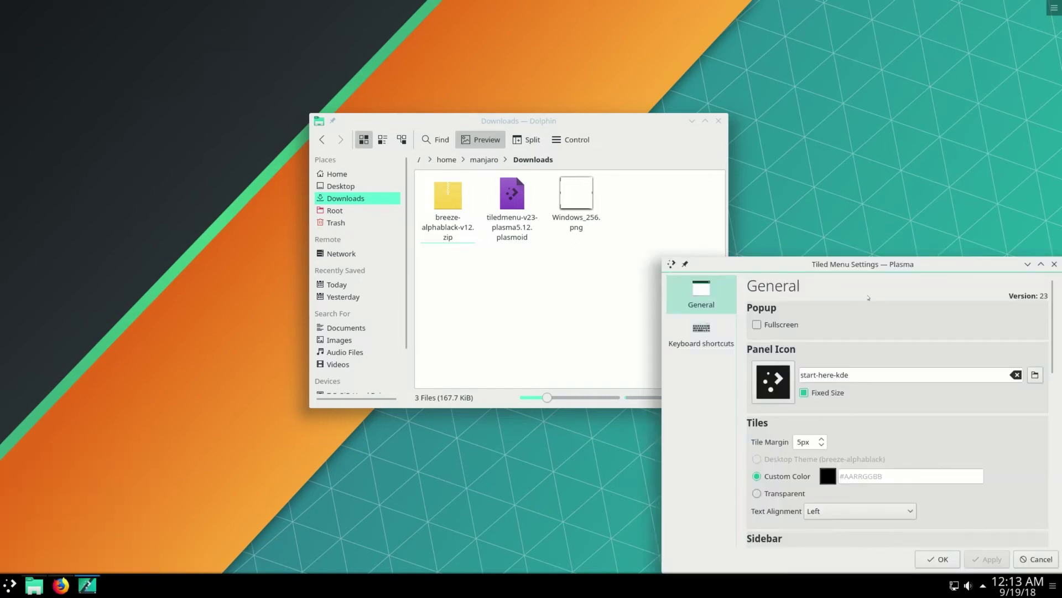
drag(796, 264, 399, 231)
click(358, 346)
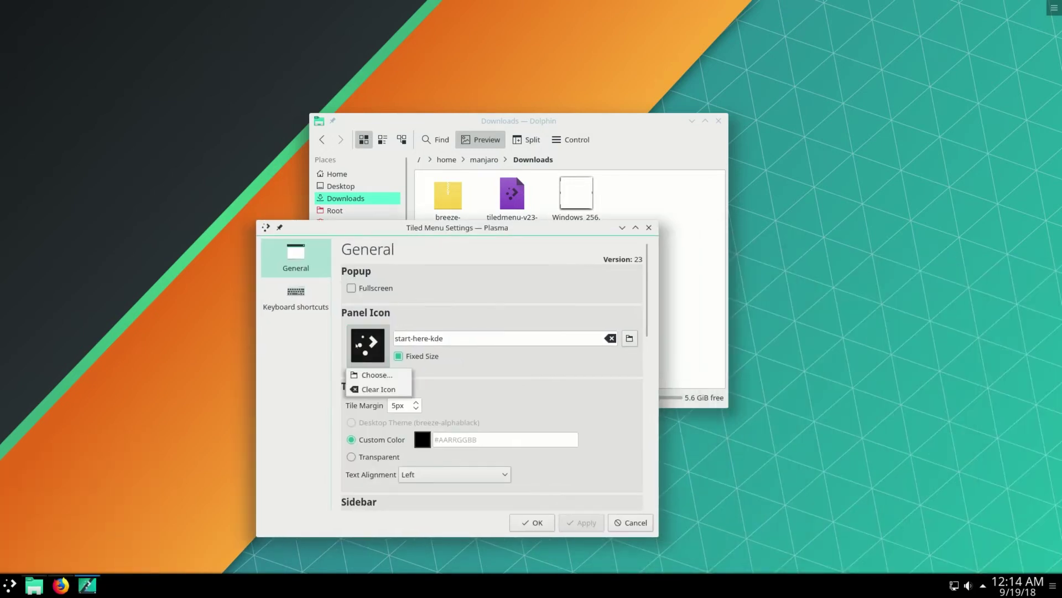
click(361, 375)
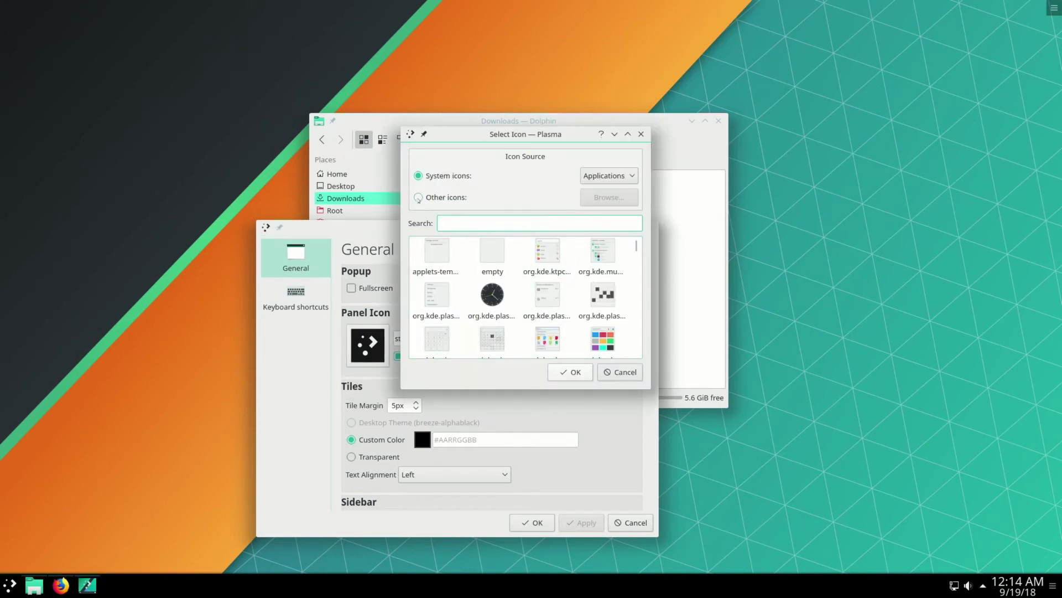
click(418, 197)
click(609, 196)
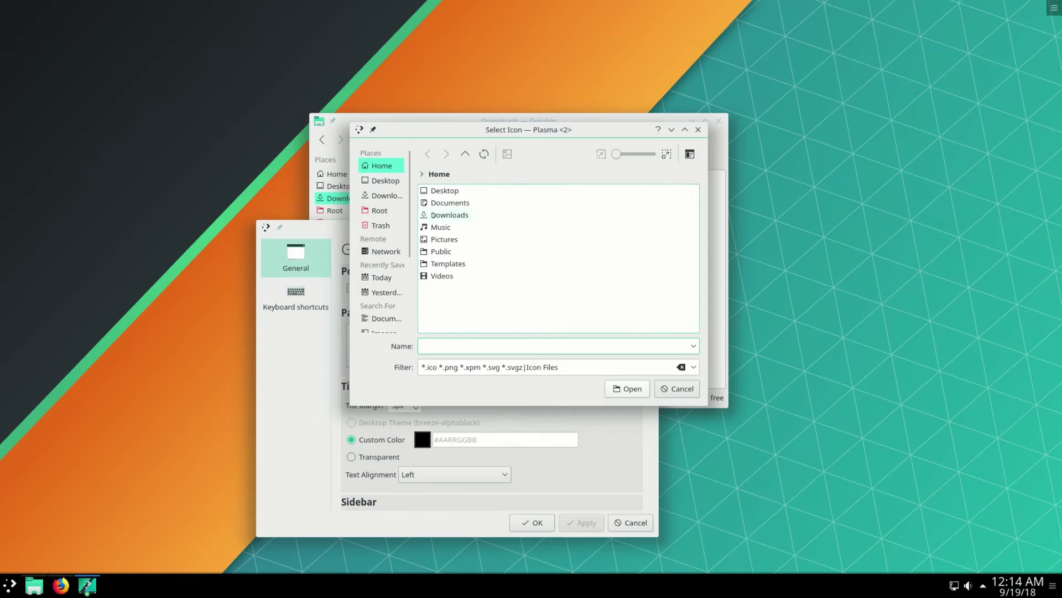
double_click(432, 214)
double_click(451, 189)
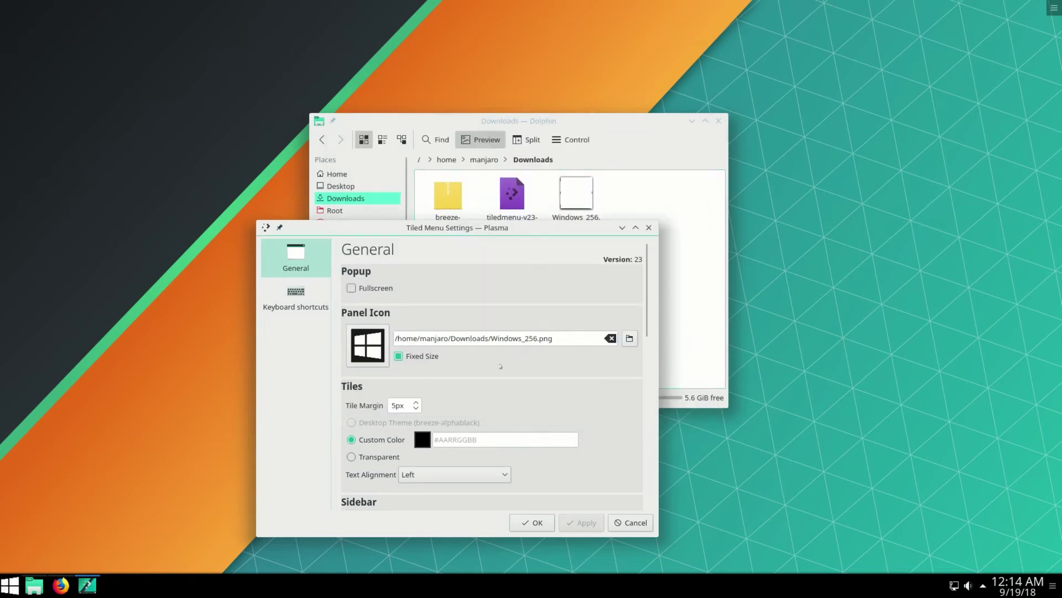
click(538, 523)
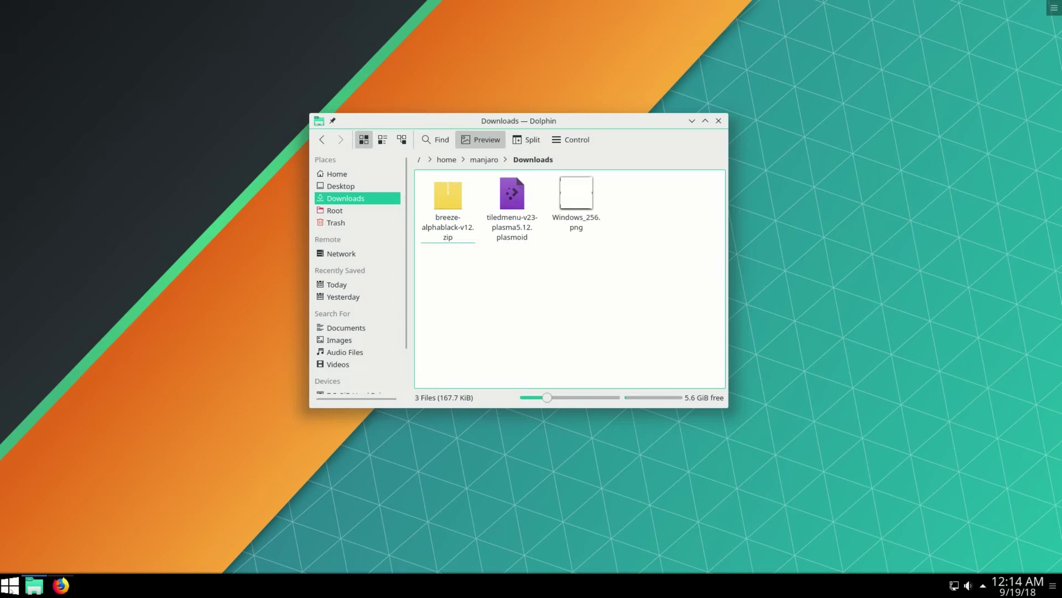
click(10, 585)
click(10, 585)
Change the taskbar panel height to 42
click(1053, 585)
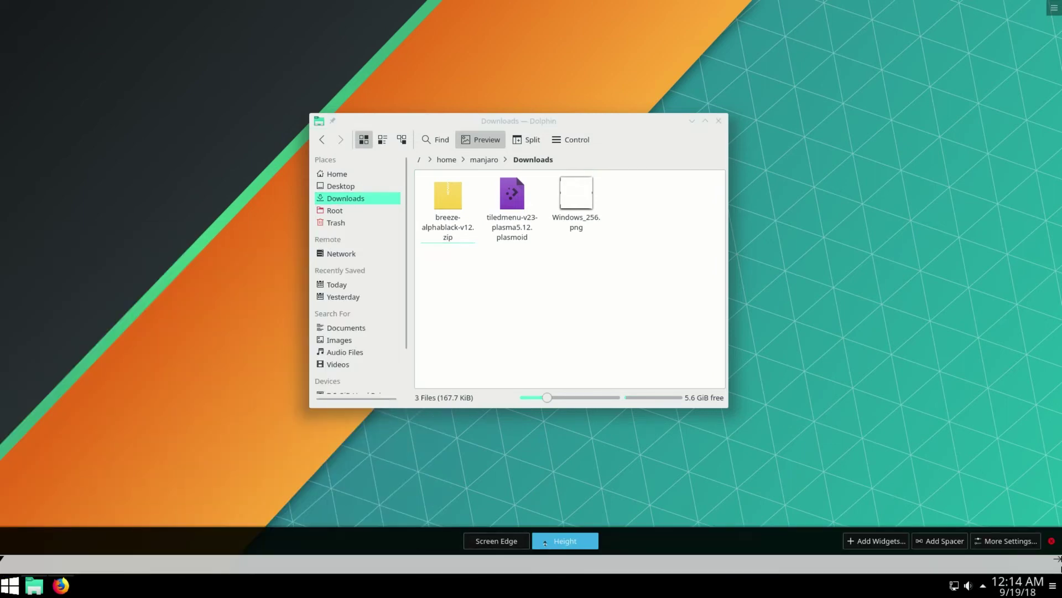
drag(545, 542, 558, 544)
click(550, 490)
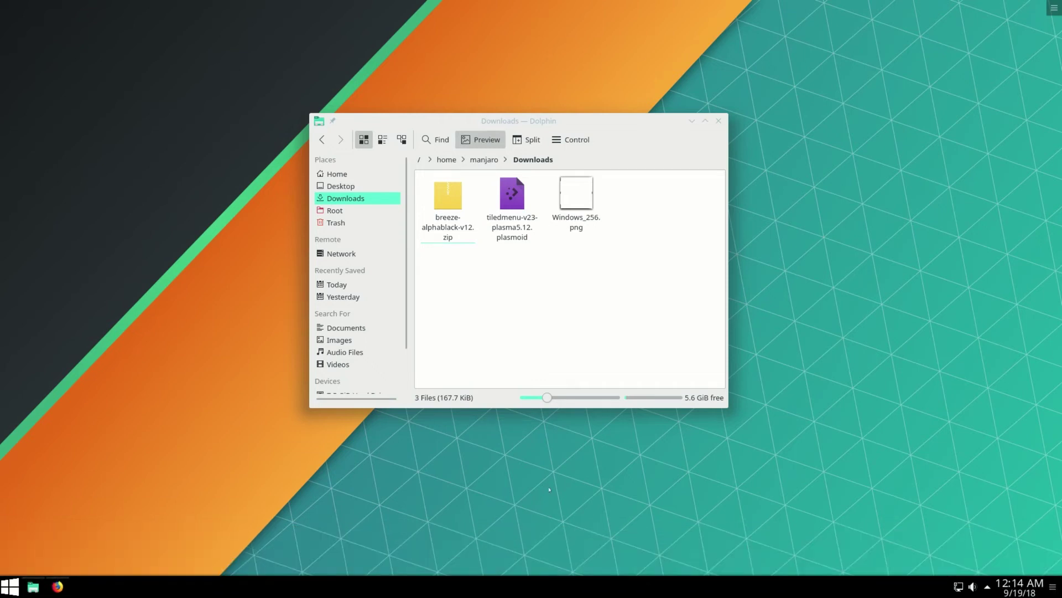
Save the white Windows 10 logo from Google Images to Downloads as windows-10-logo-png-white-5.png
key(super)
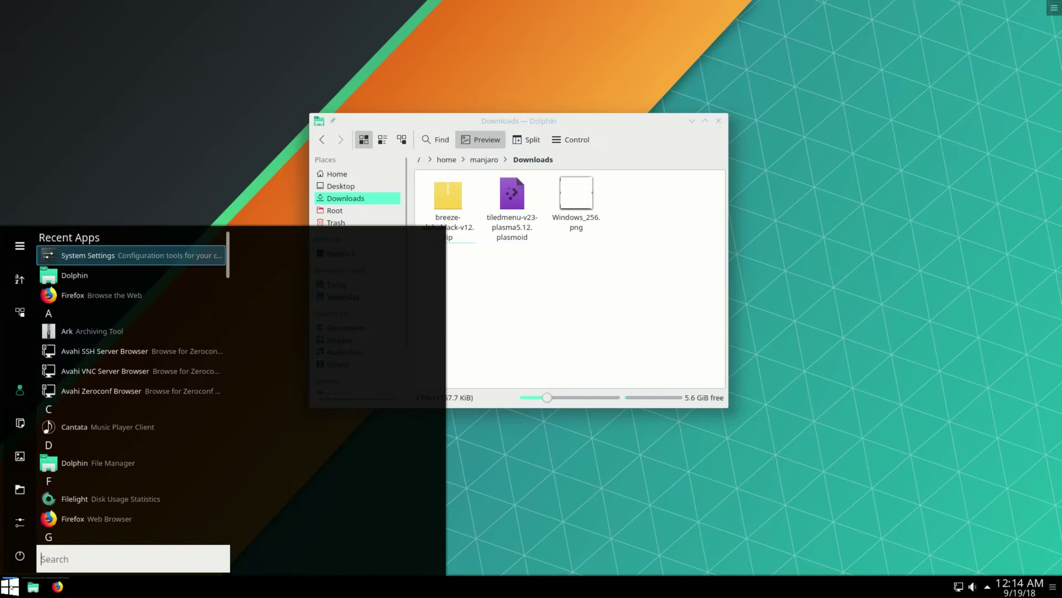
click(14, 586)
click(58, 587)
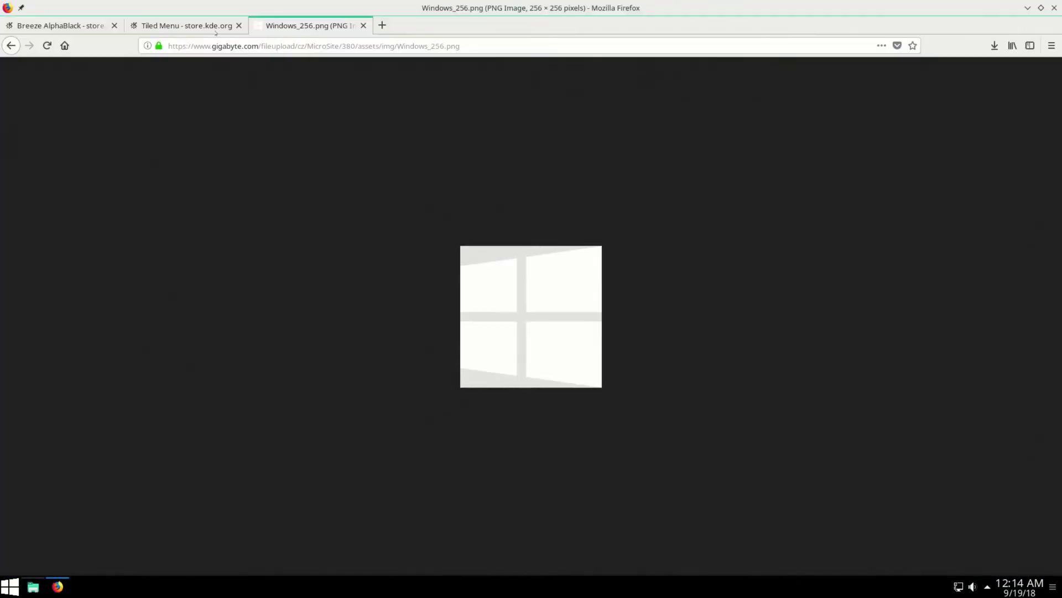
click(186, 25)
click(287, 22)
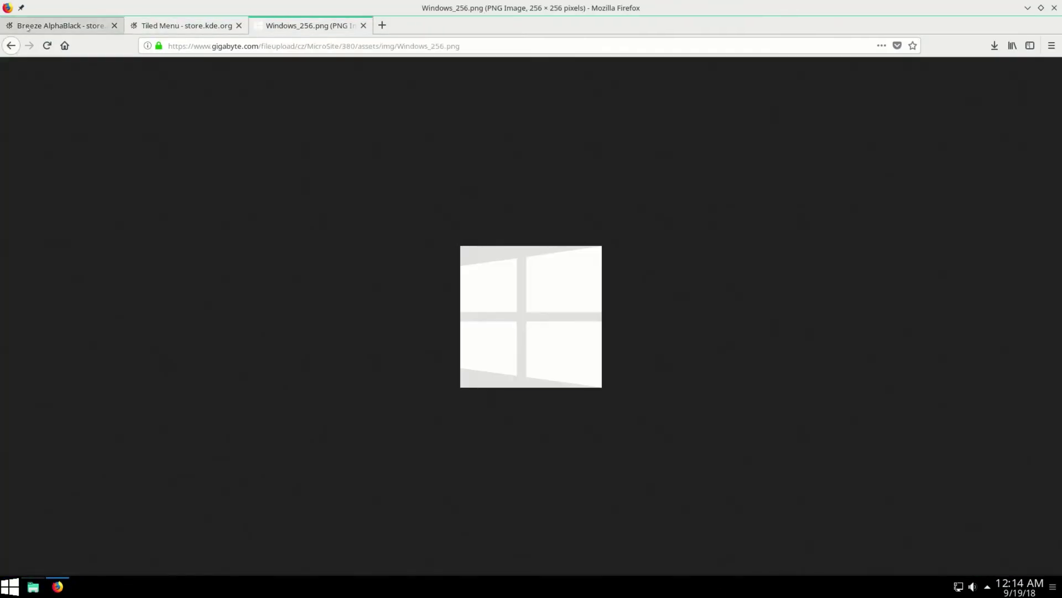
key(alt+Left)
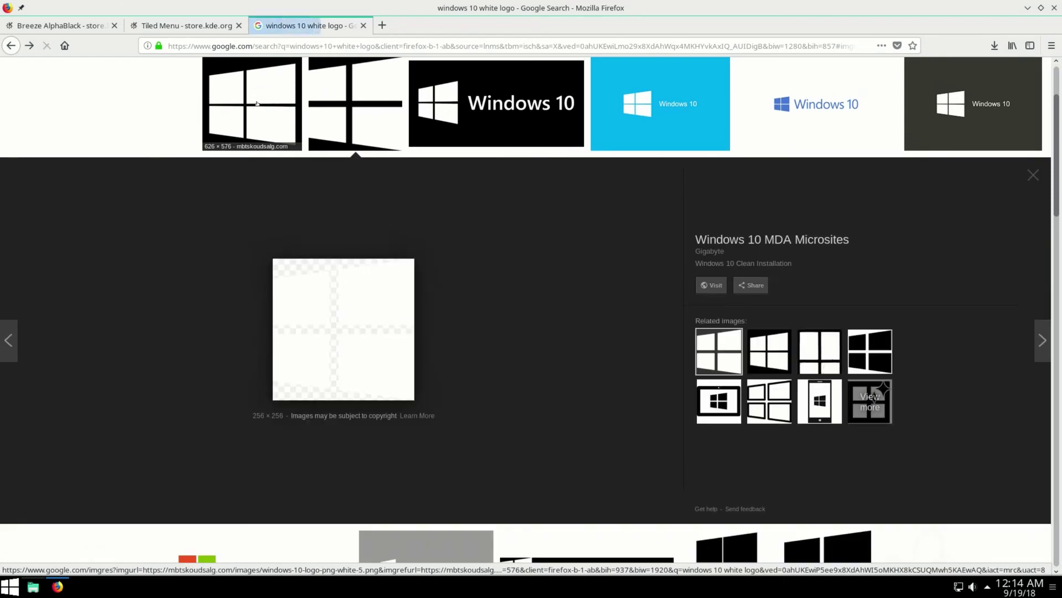
click(266, 133)
right_click(373, 312)
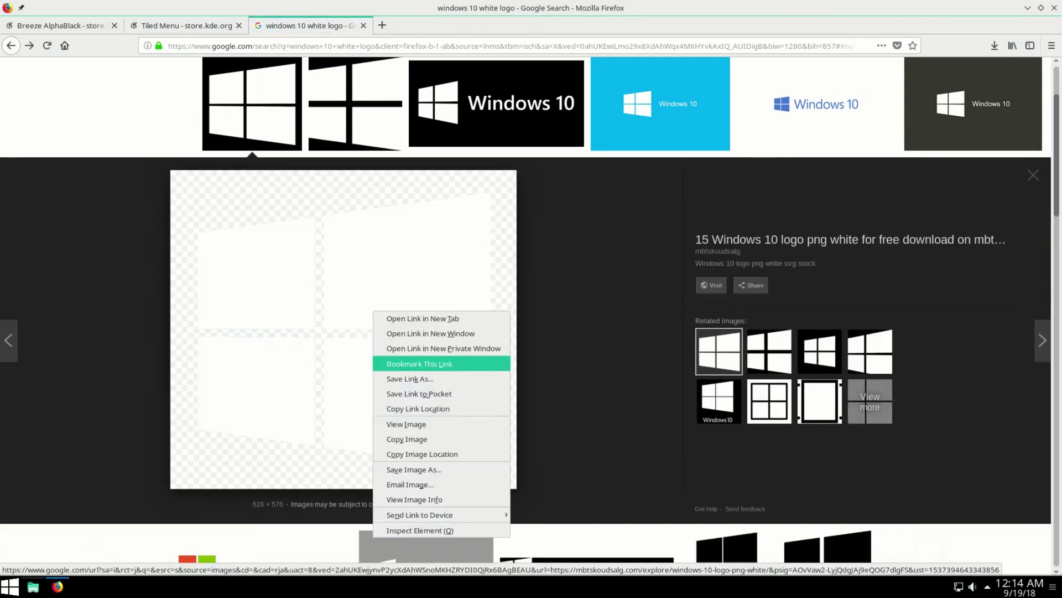
click(429, 474)
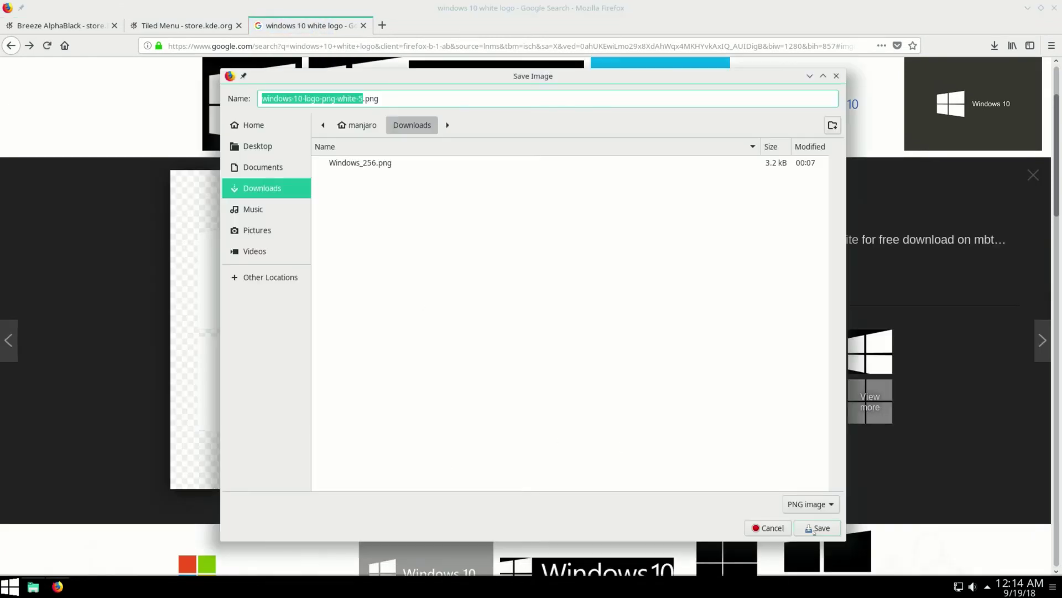
click(816, 528)
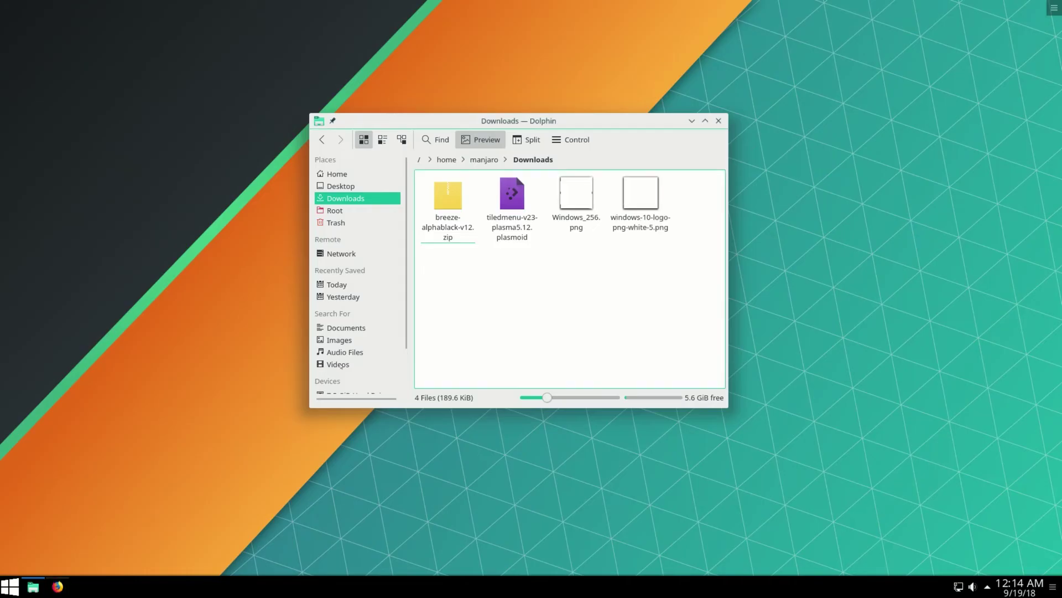
Set the Tiled Menu panel icon to Downloads/windows-10-logo-png-white-5.png
right_click(10, 586)
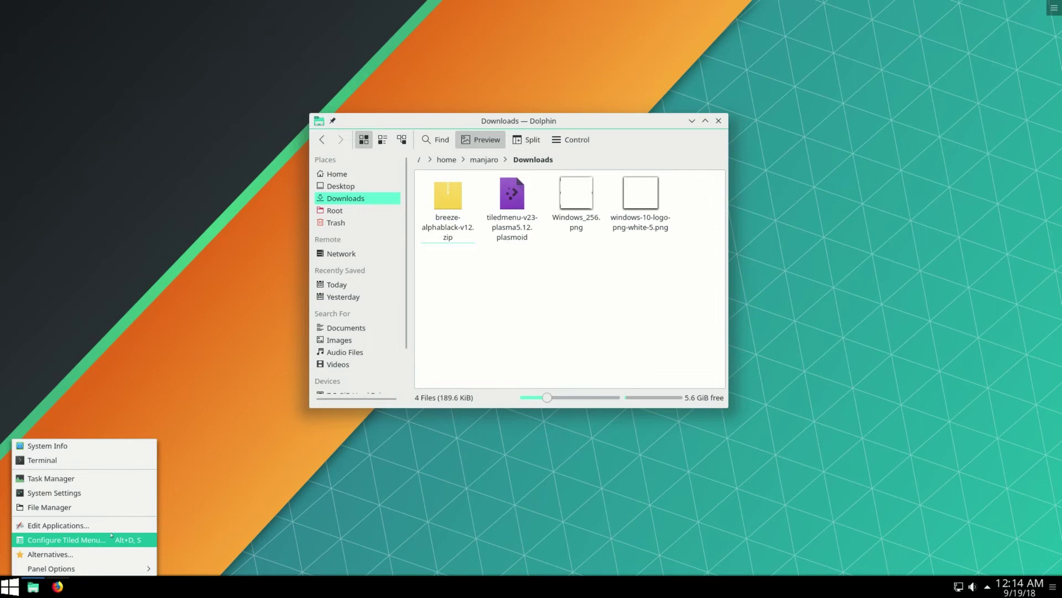
click(66, 539)
click(769, 403)
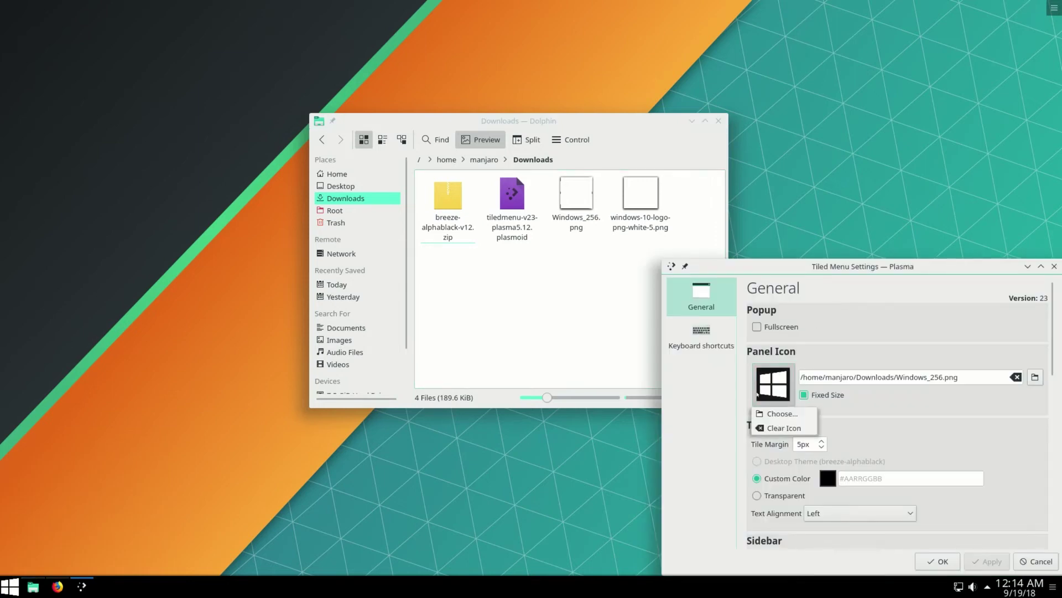
click(769, 412)
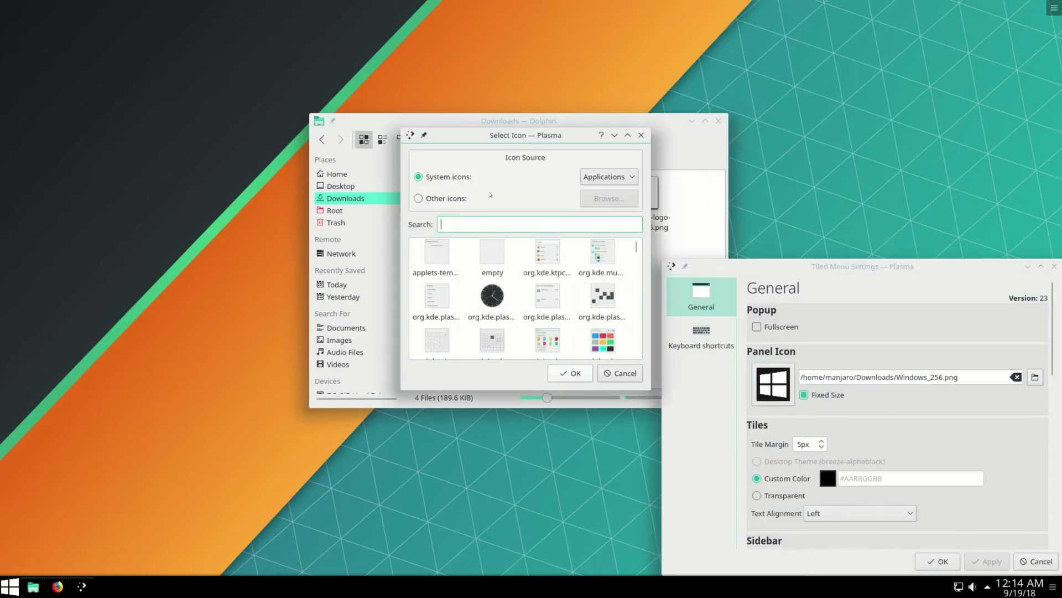
click(418, 198)
click(609, 198)
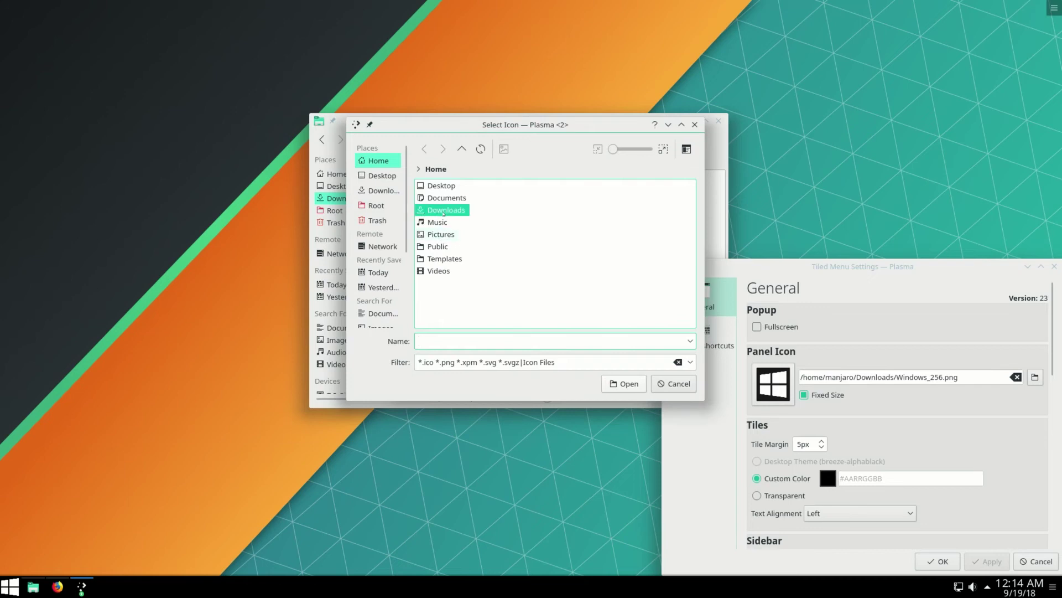
click(443, 211)
click(459, 198)
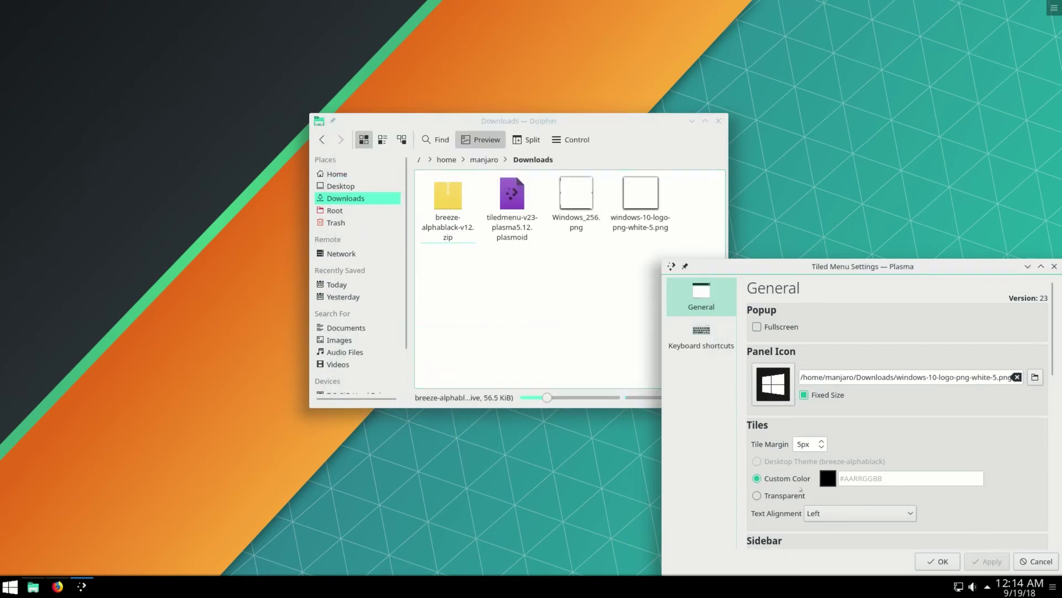
drag(785, 269, 570, 204)
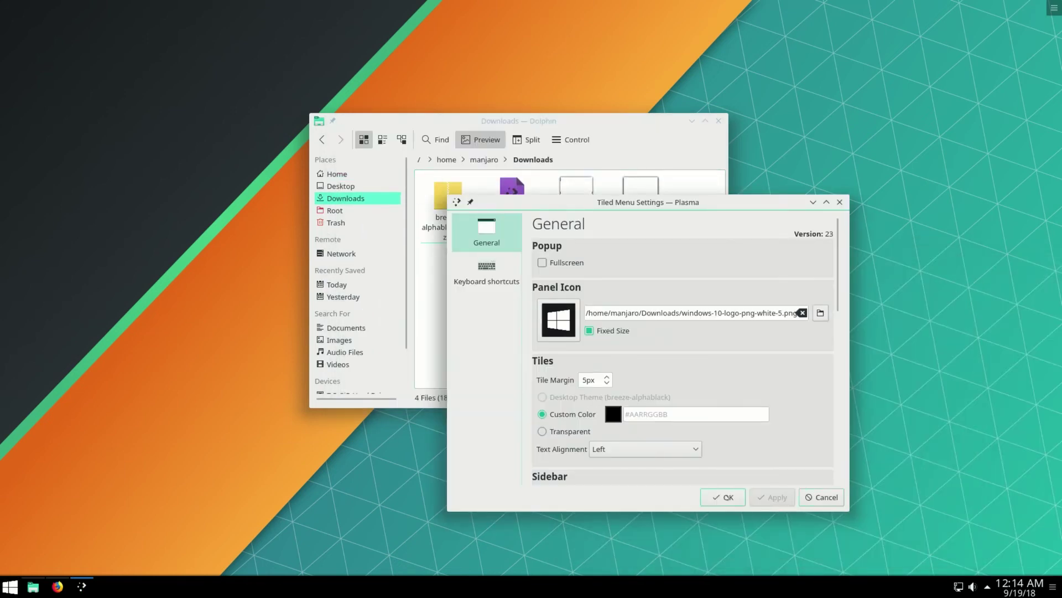
key(Return)
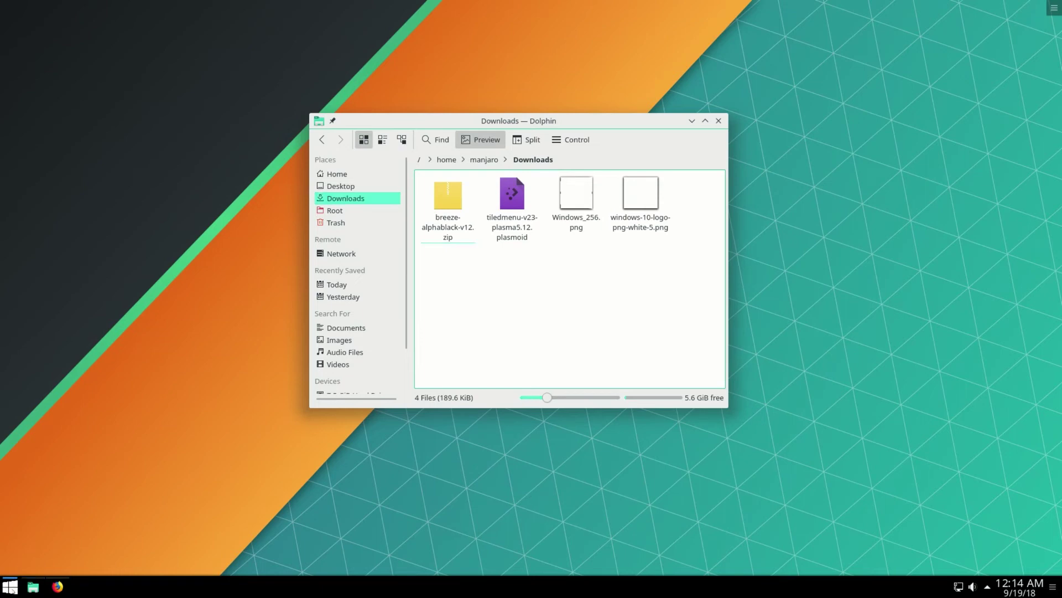
Check the new start button icon and close the Dolphin Downloads window
click(9, 587)
click(9, 586)
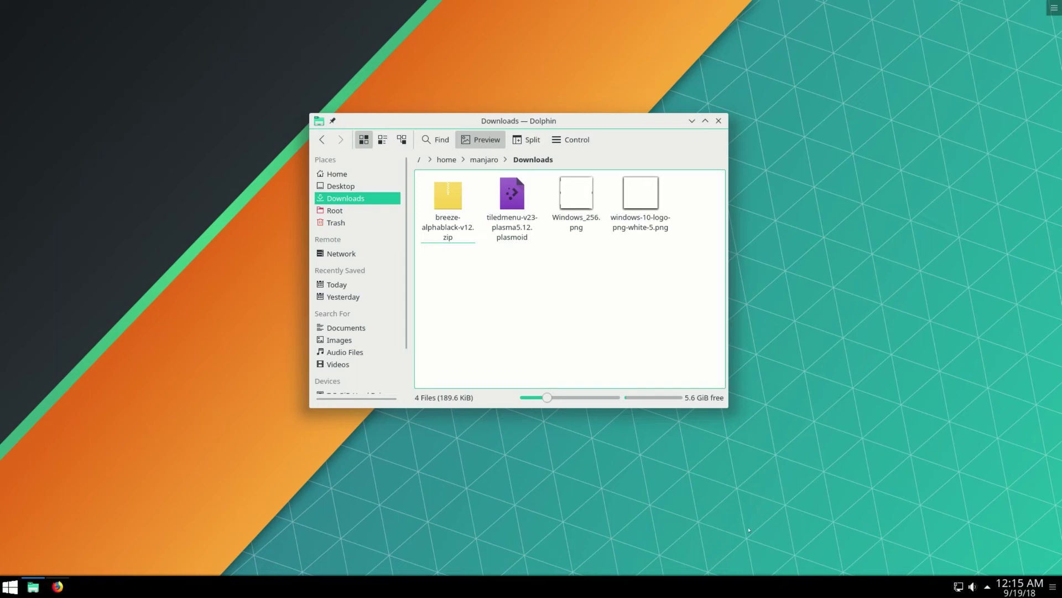
click(719, 120)
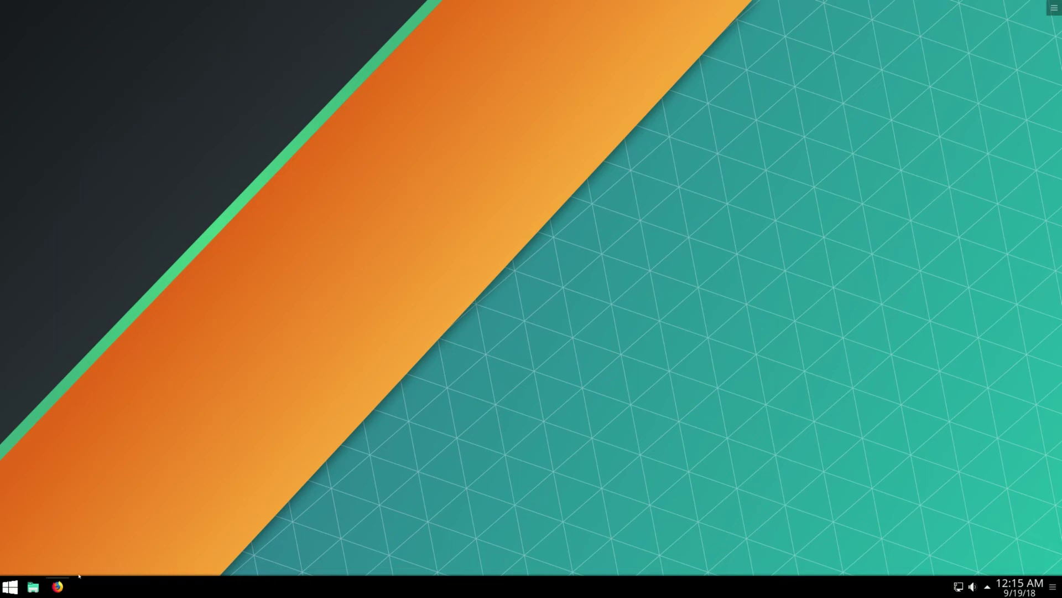
Open the Keyboard settings Layouts page and enable configuring layouts
click(10, 586)
text(keyboard)
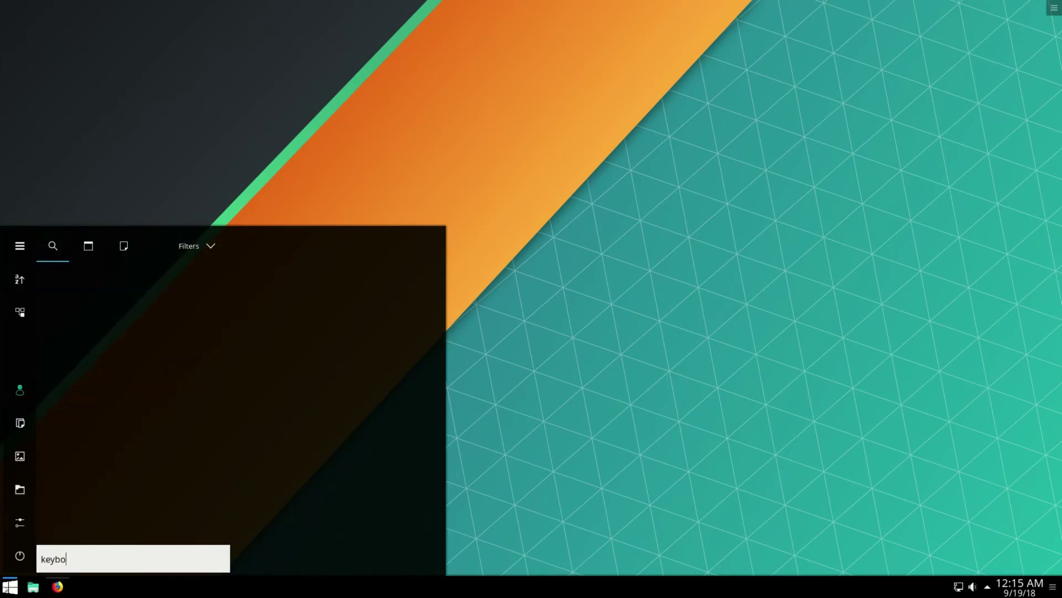
key(Return)
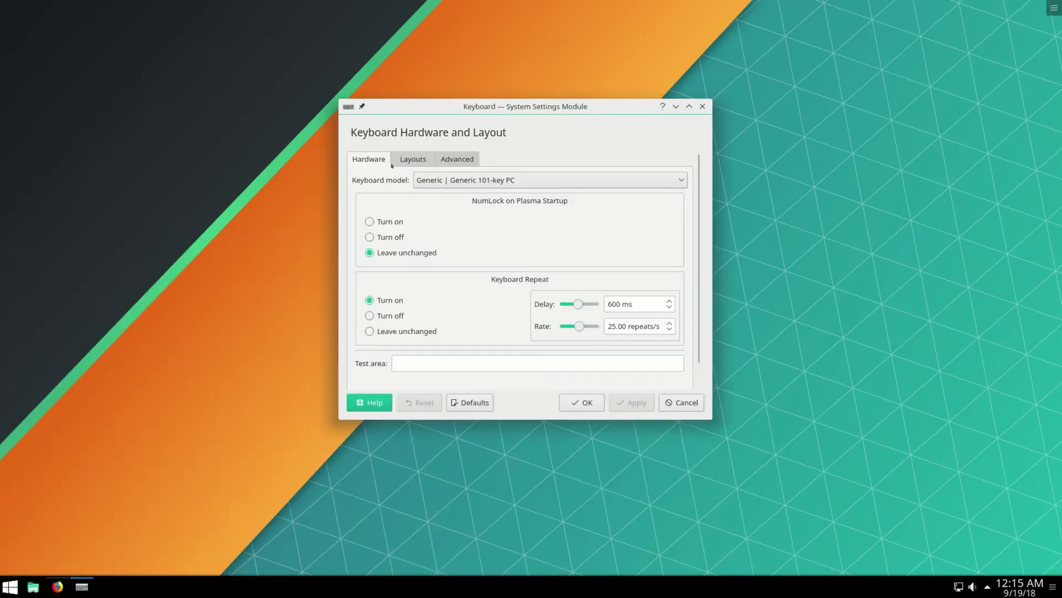
click(404, 162)
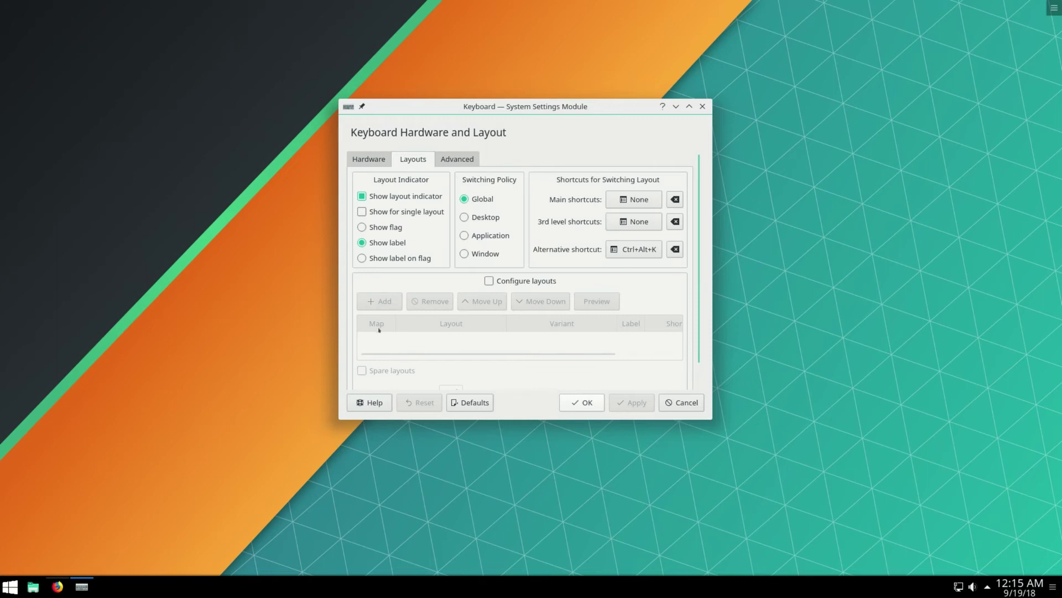
key(Tab)
click(498, 283)
Add an Albanian layout with its label changed to ENG
click(380, 301)
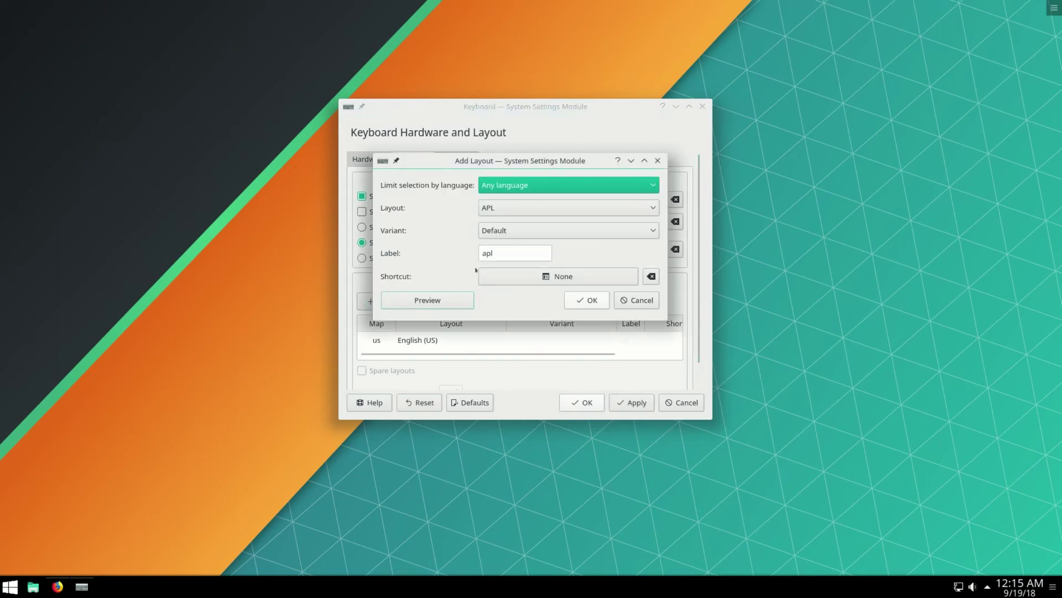
click(513, 229)
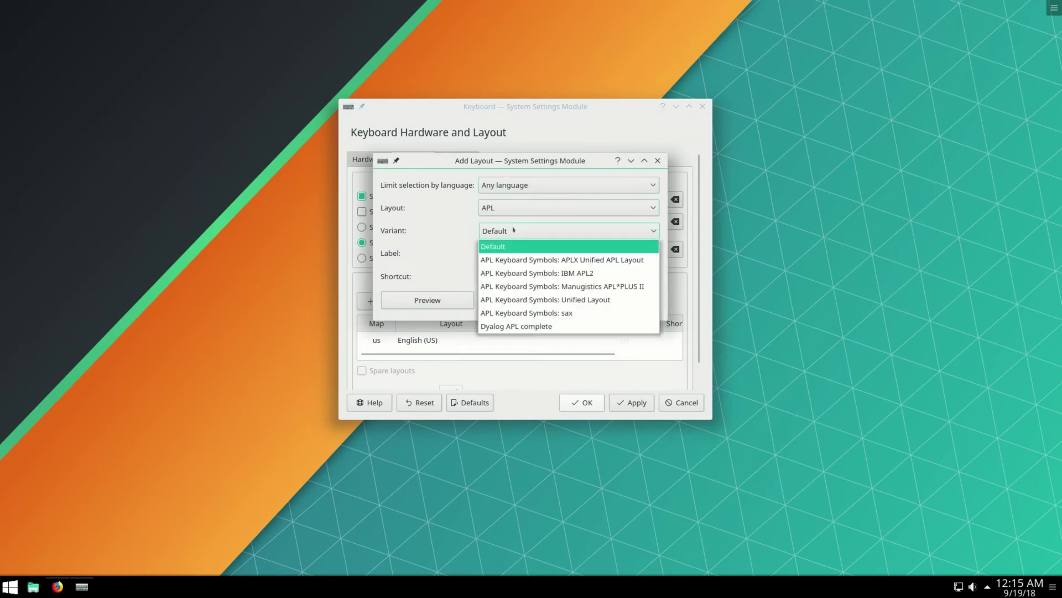
click(550, 208)
click(550, 208)
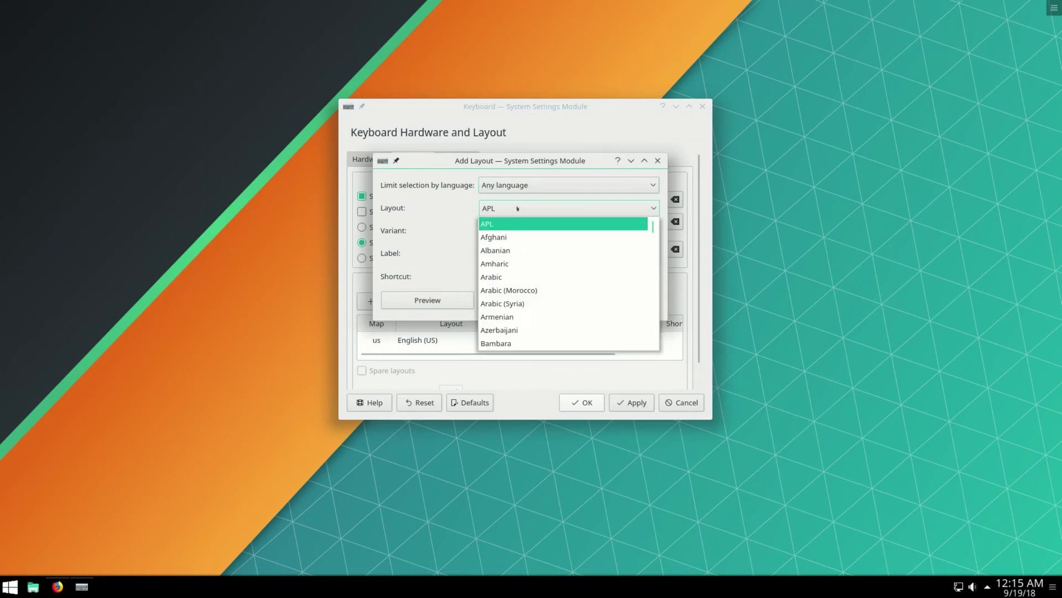
click(514, 247)
click(492, 253)
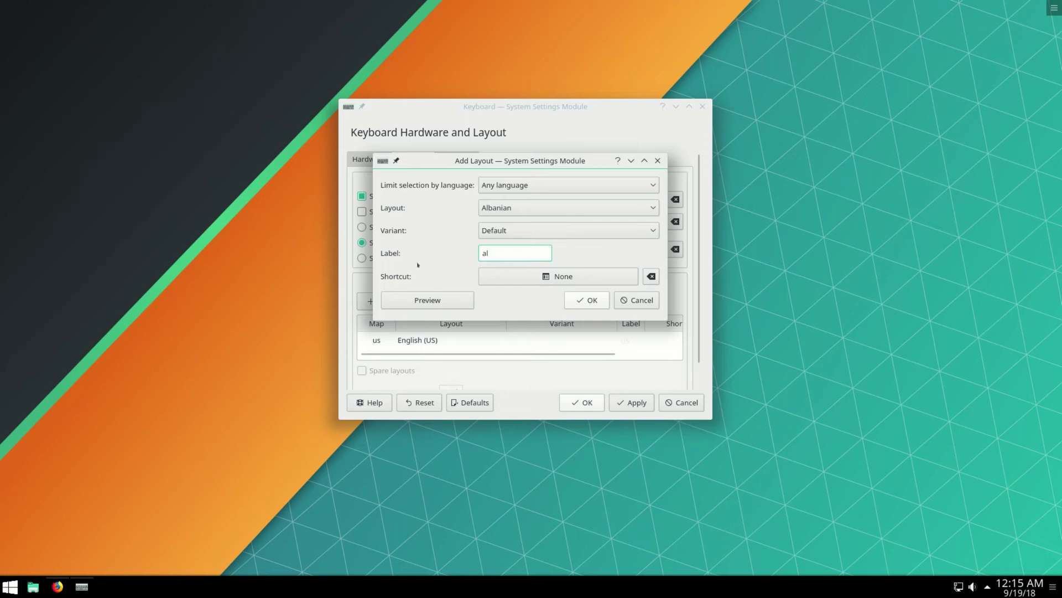
key(BackSpace)
key(BackSpace)
text(EN)
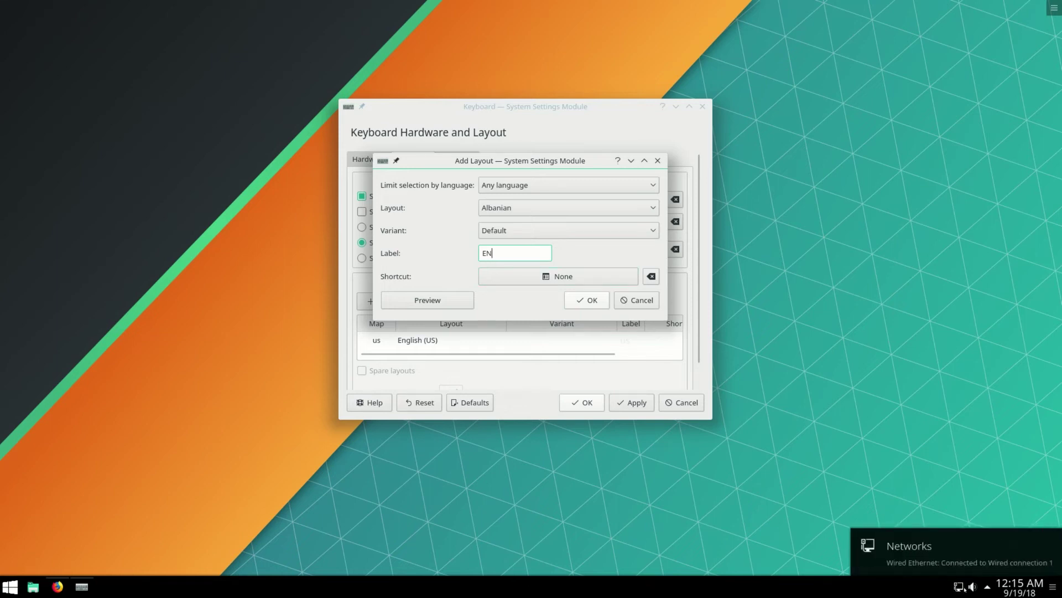
text(G)
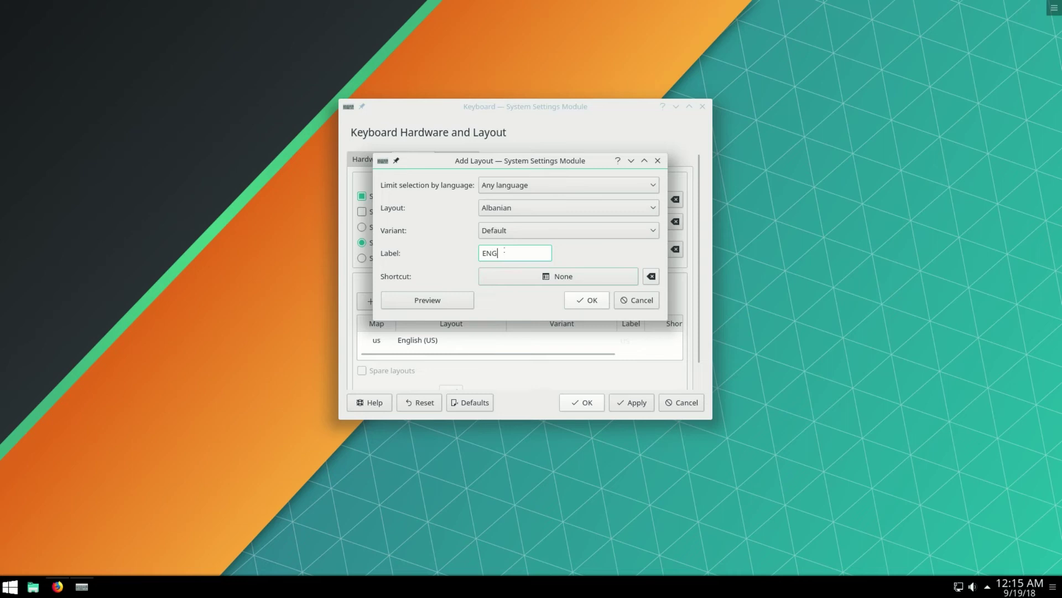
click(581, 303)
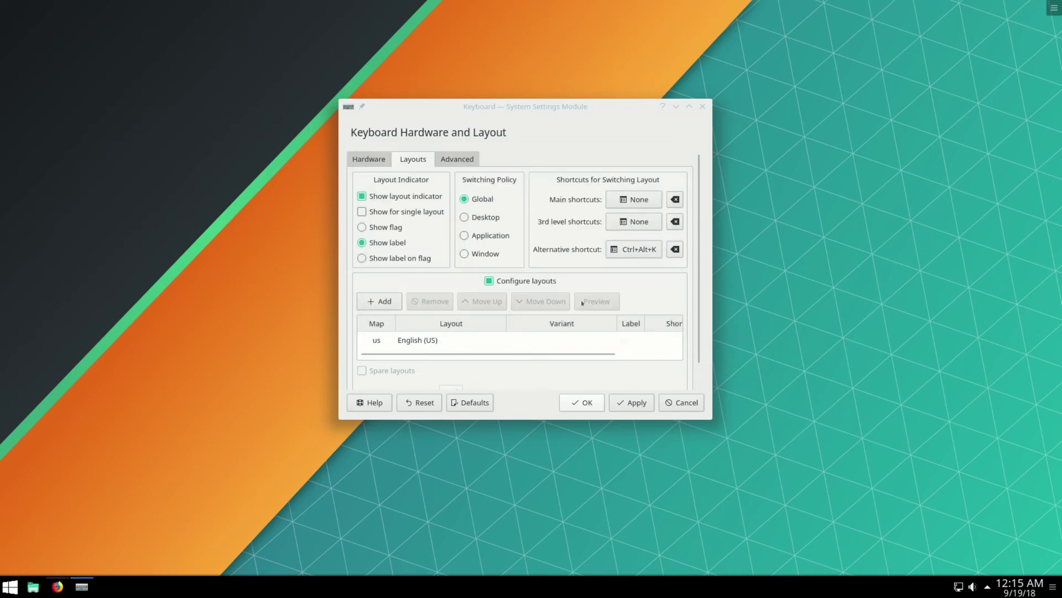
Apply the layout changes and close the Keyboard settings with OK
click(631, 405)
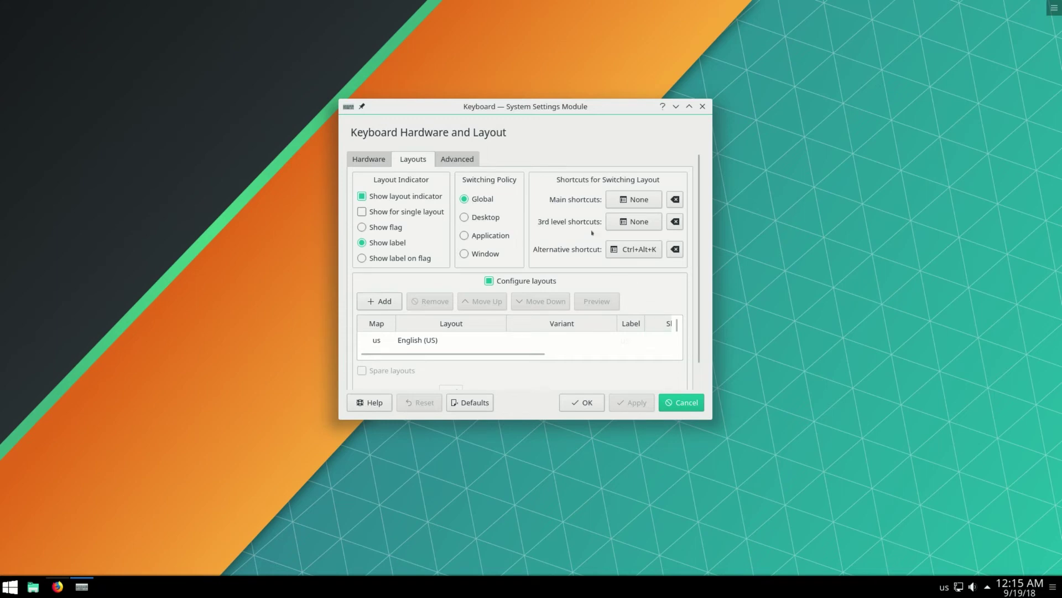
click(457, 160)
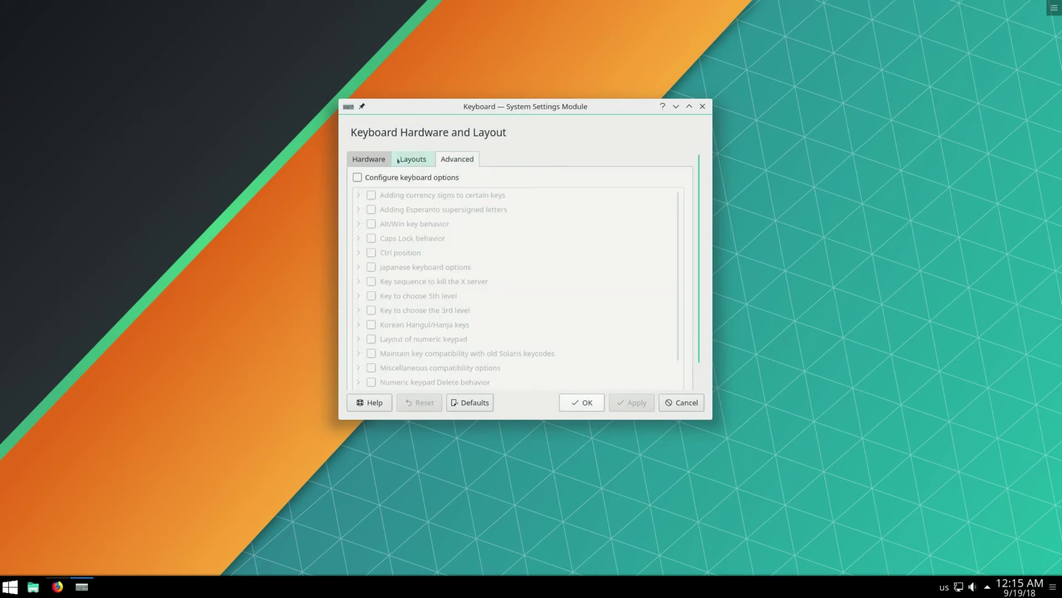
click(571, 397)
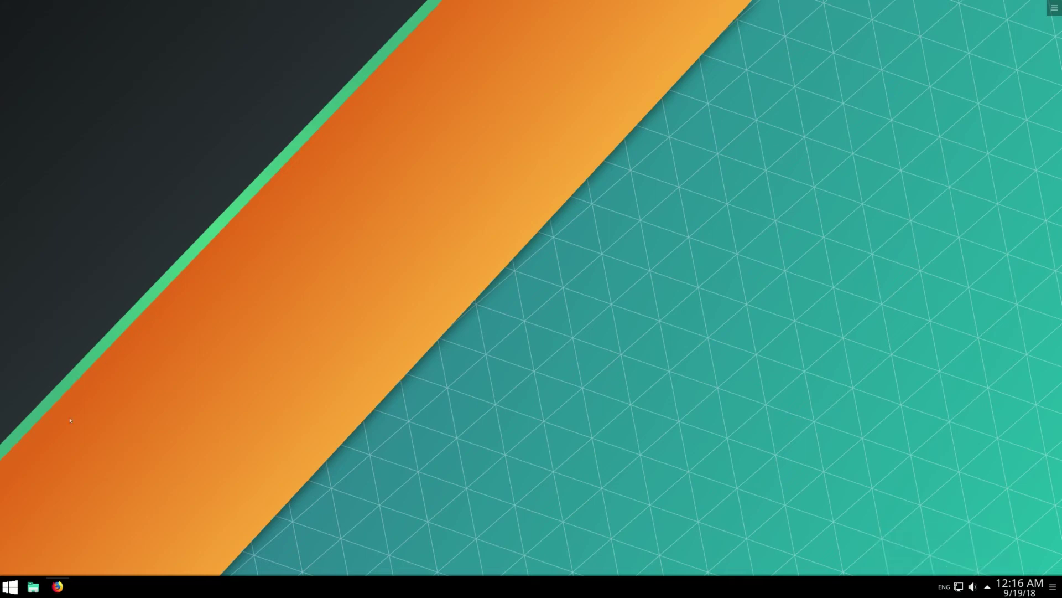
Launch System Settings and go through Application Style to the Window Decorations page
click(10, 586)
click(22, 520)
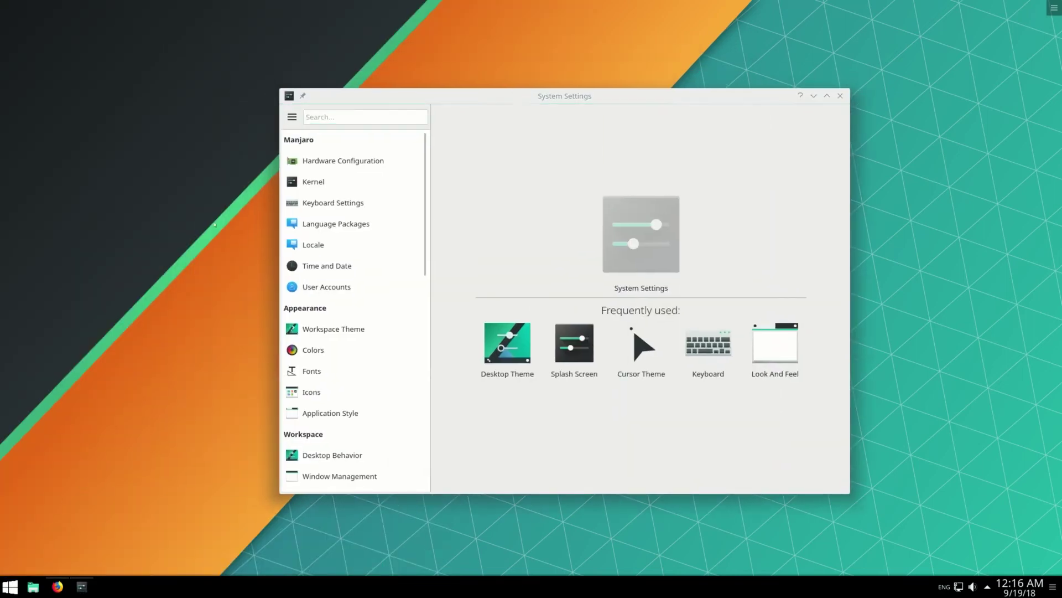
click(232, 234)
click(335, 332)
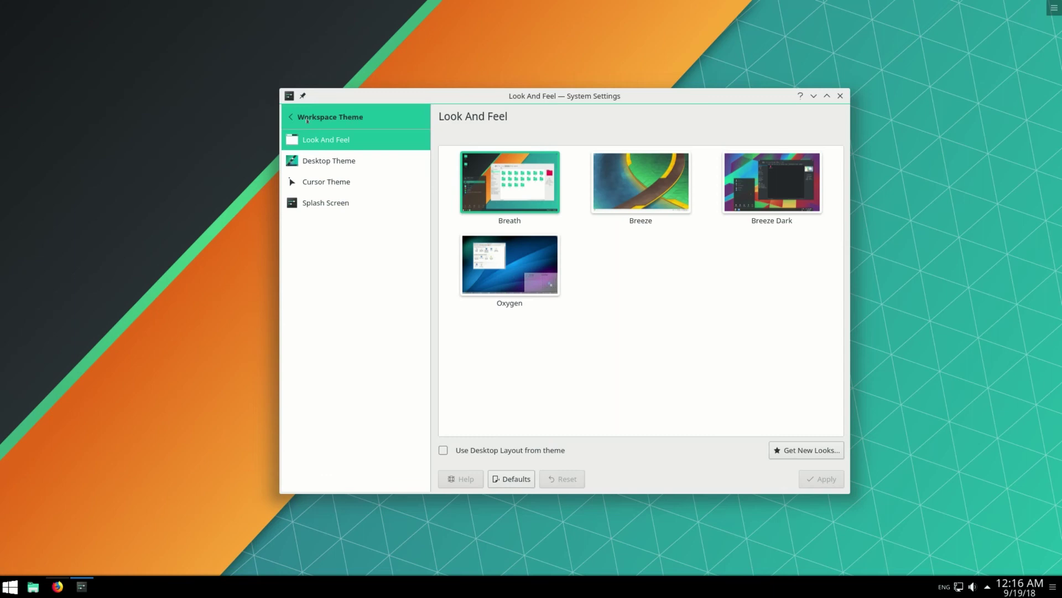
click(308, 120)
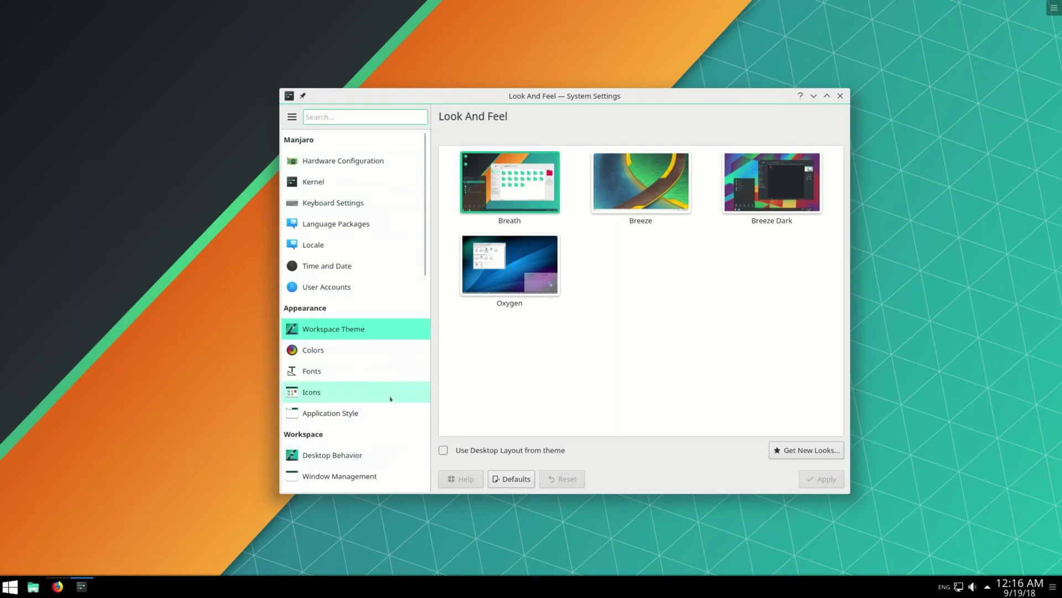
scroll(390, 398, down, 3)
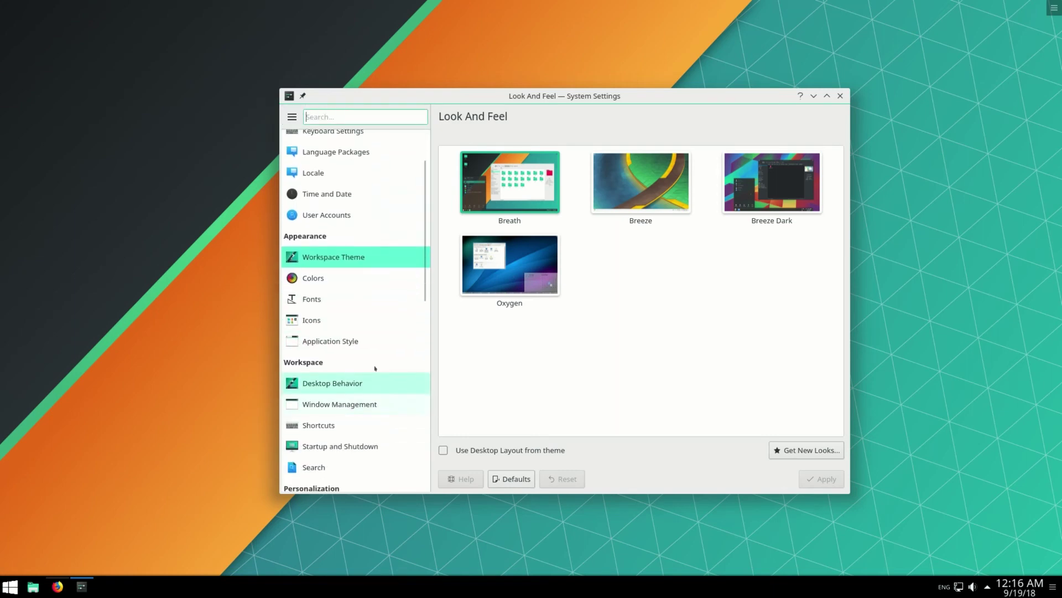
click(331, 342)
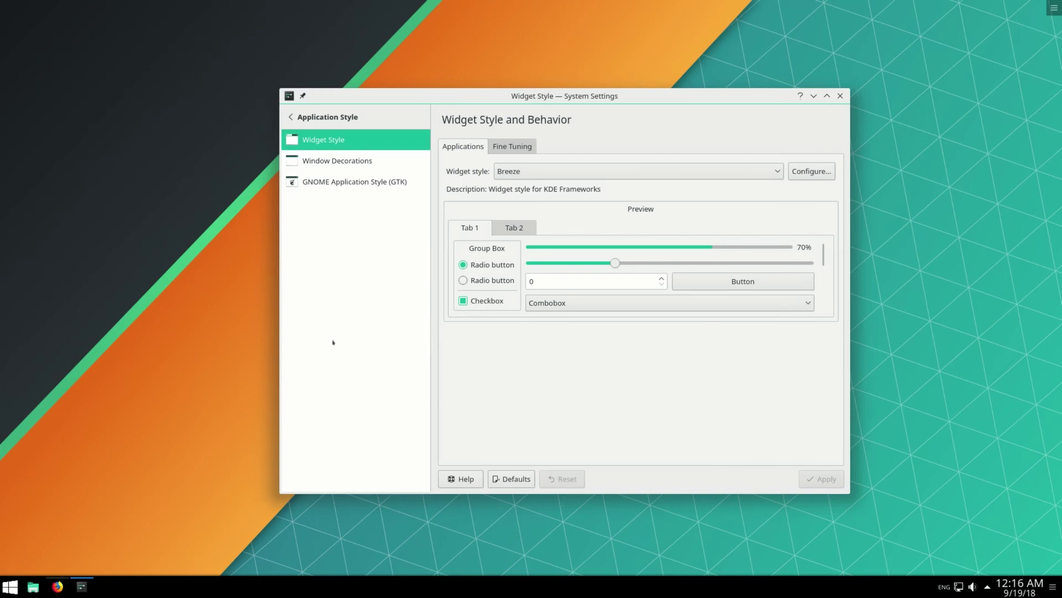
click(320, 164)
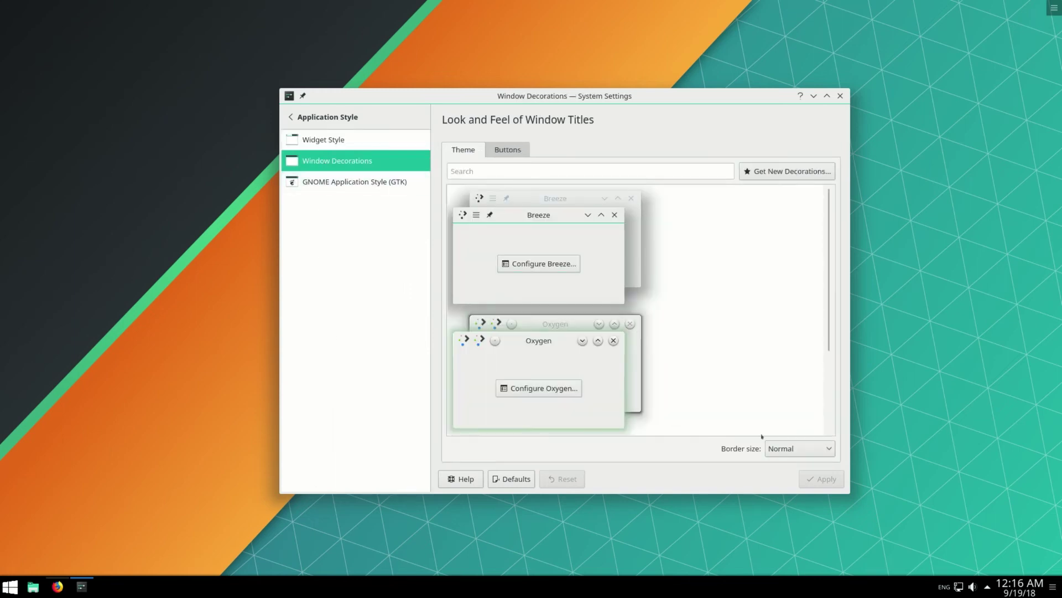
Install the Lindows 10 Theme Pack from a 'windows' search of new decorations
click(775, 172)
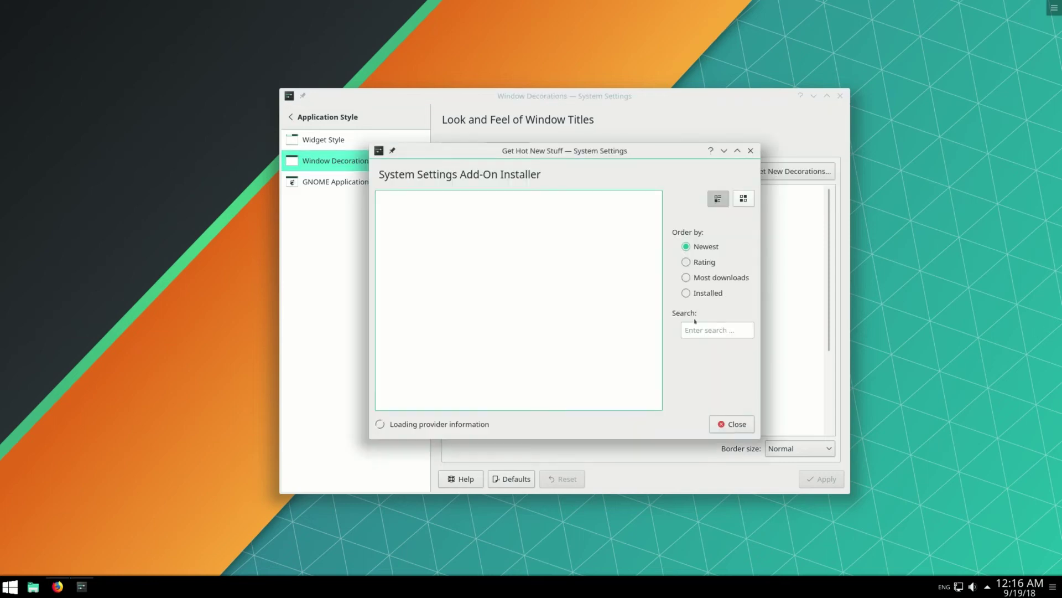
text(windows)
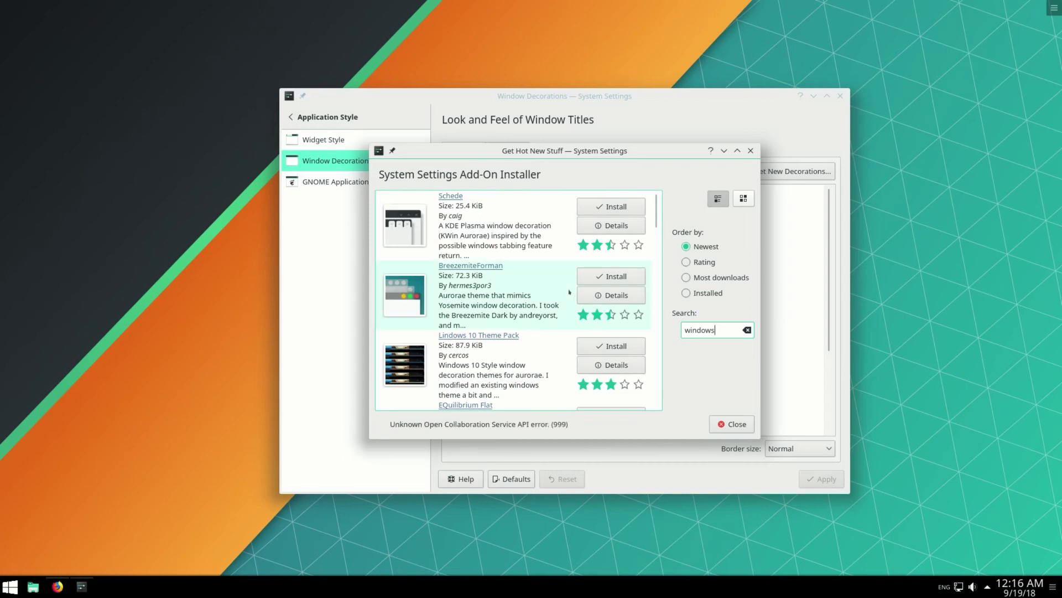
scroll(569, 291, down, 1)
click(593, 324)
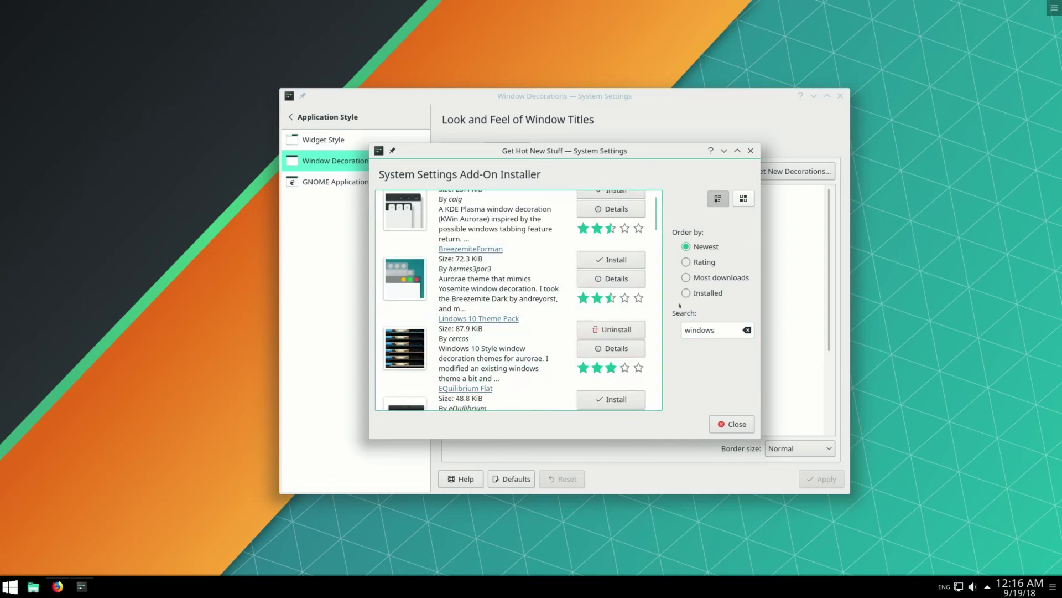
click(723, 428)
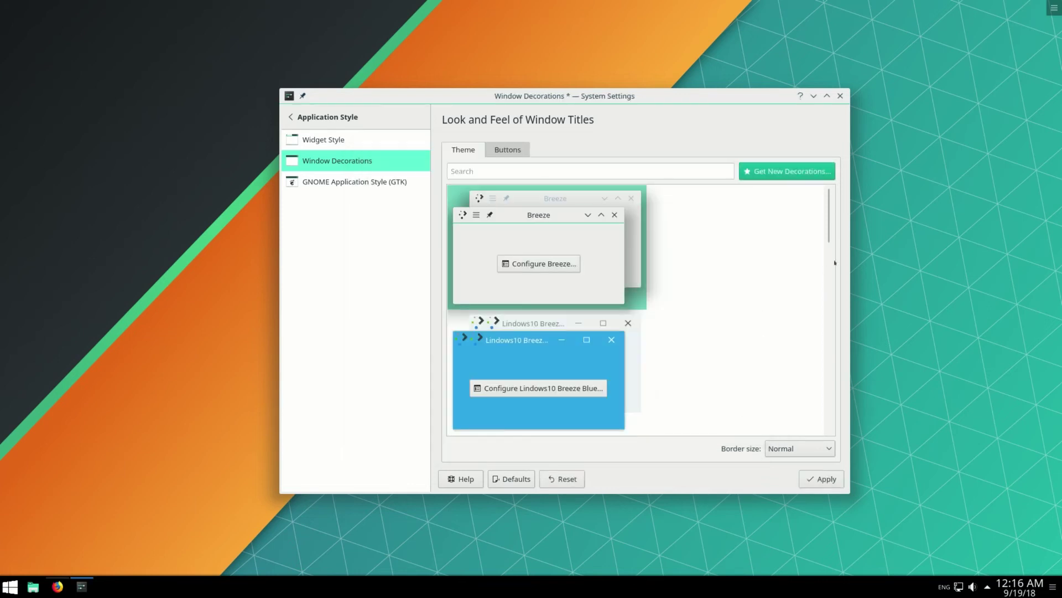
Select the Lindows10 Dark Gray decoration and apply it
drag(822, 223, 808, 356)
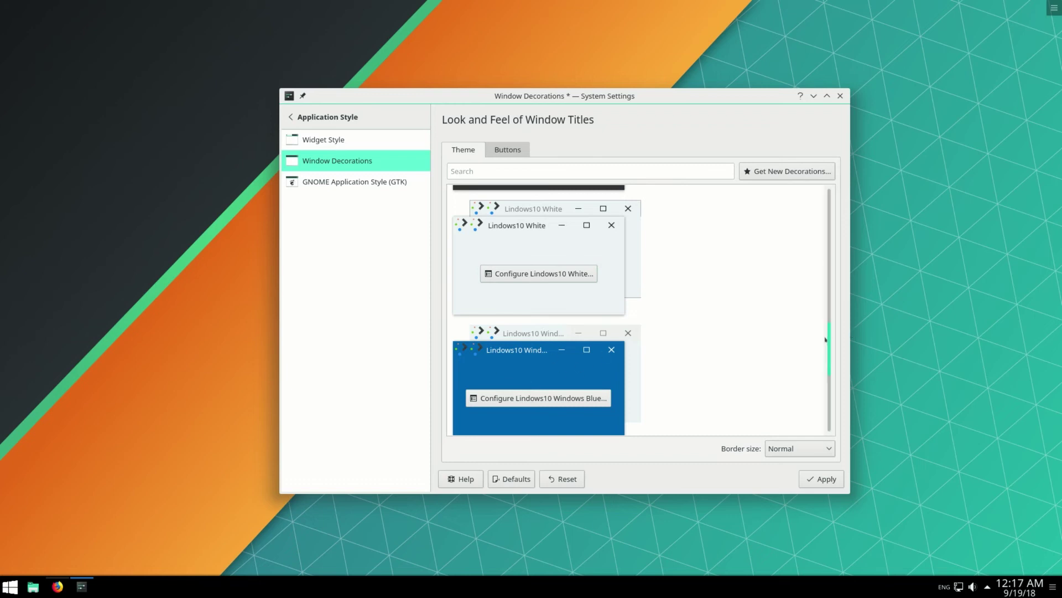
drag(828, 337, 832, 271)
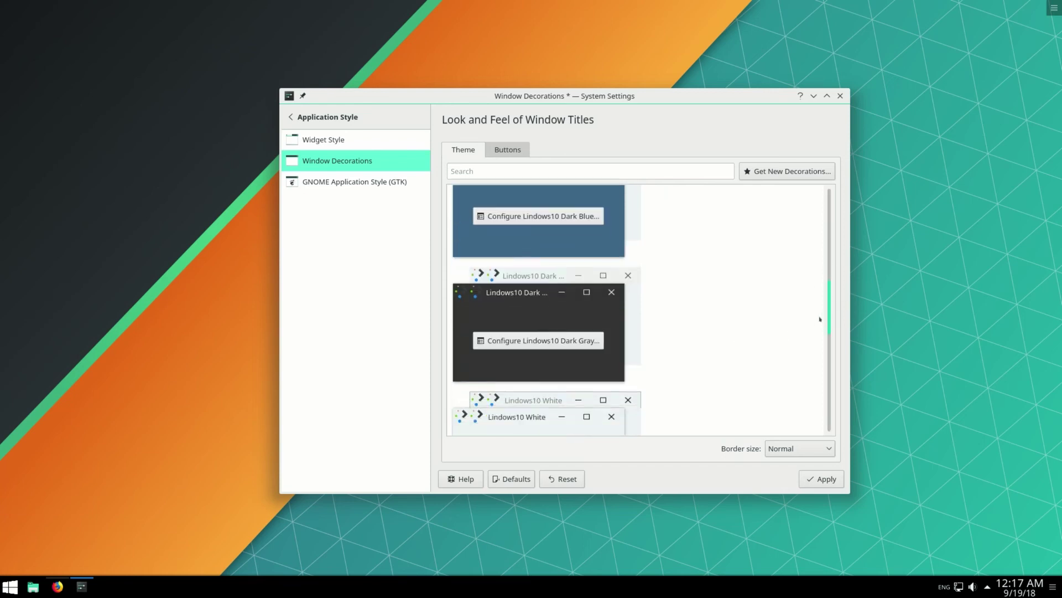
scroll(820, 319, down, 1)
click(541, 269)
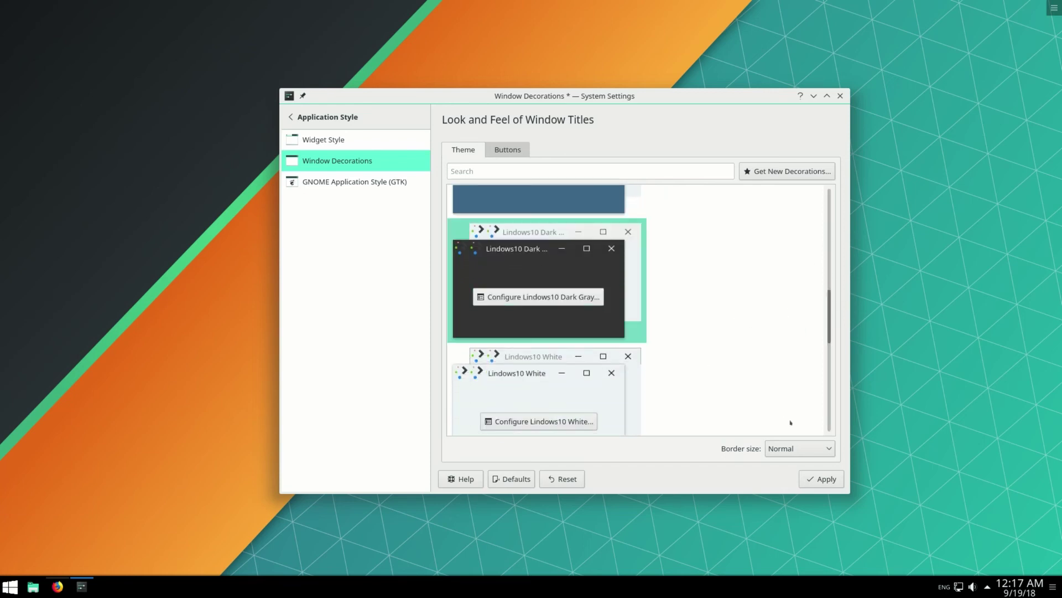
click(819, 479)
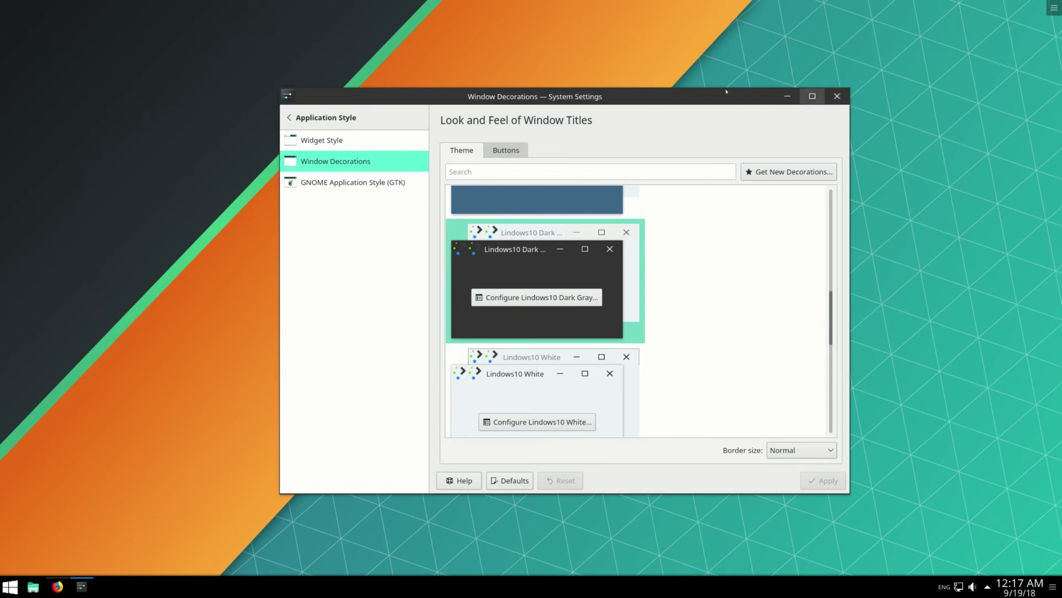
Navigate from Application Style back to the Icons settings page
drag(338, 165, 349, 191)
key(Down)
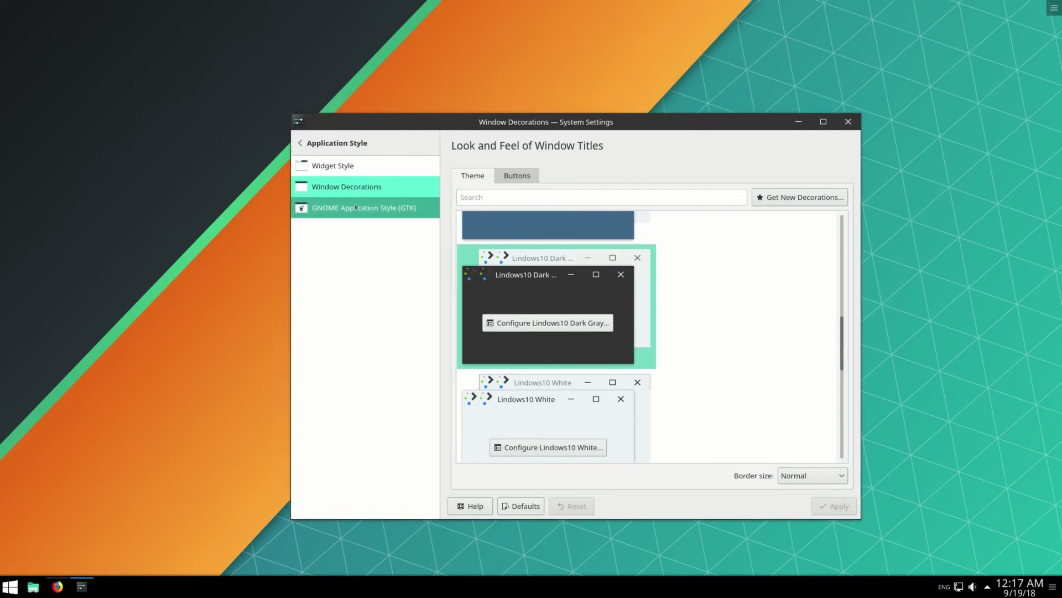
click(300, 143)
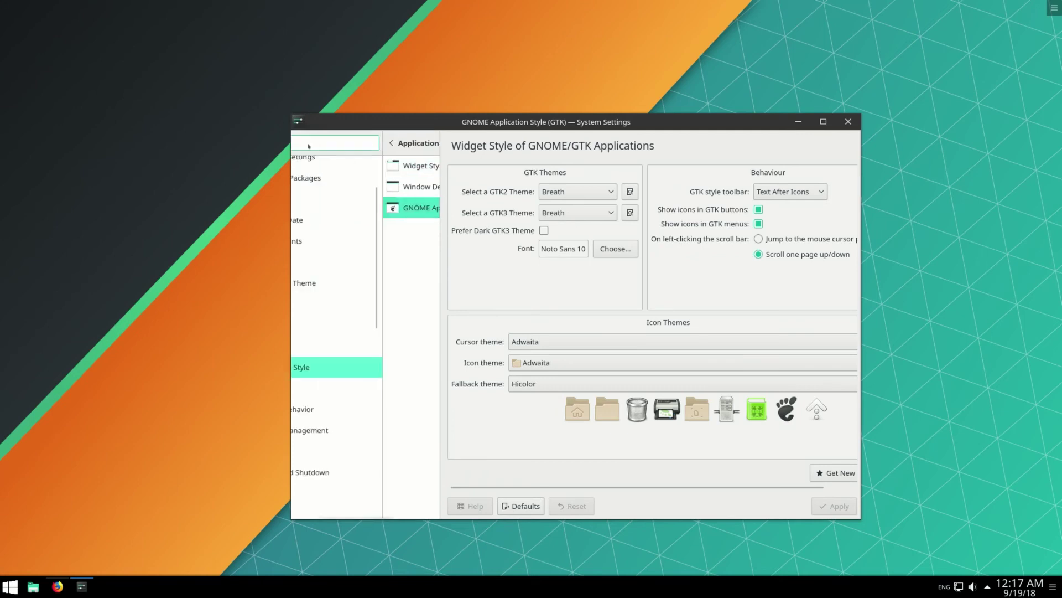
click(320, 346)
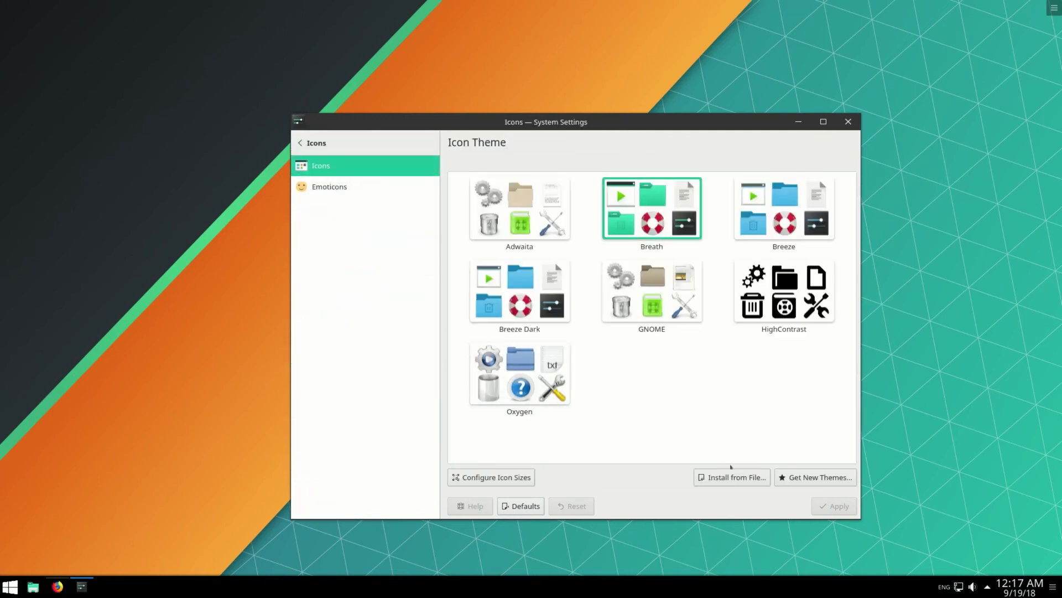
Install the Windows 10 icon pack from a 'windows' search and apply it as the icon theme
click(813, 479)
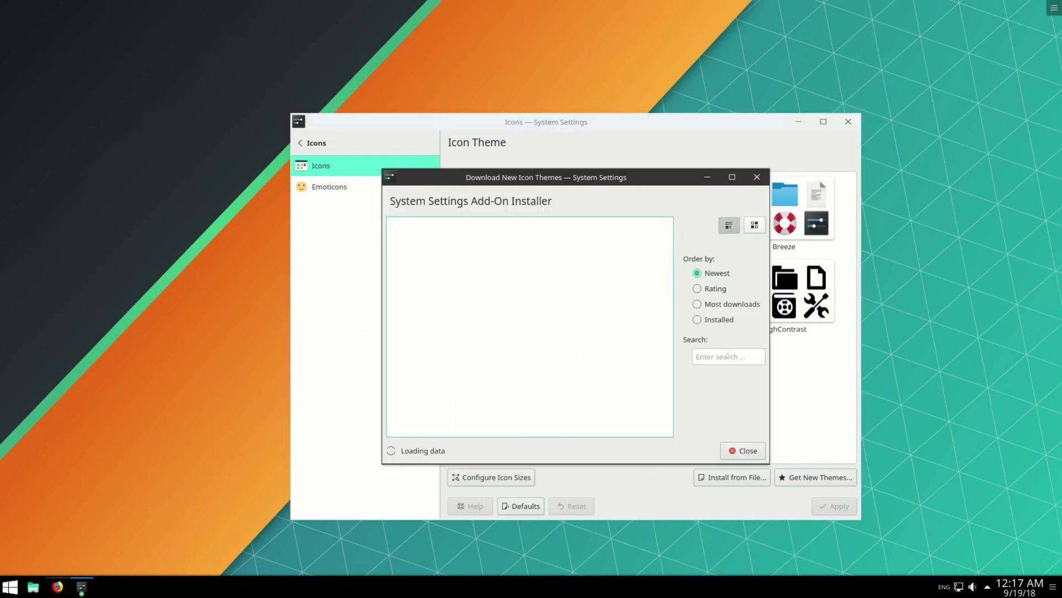
click(728, 356)
text(window)
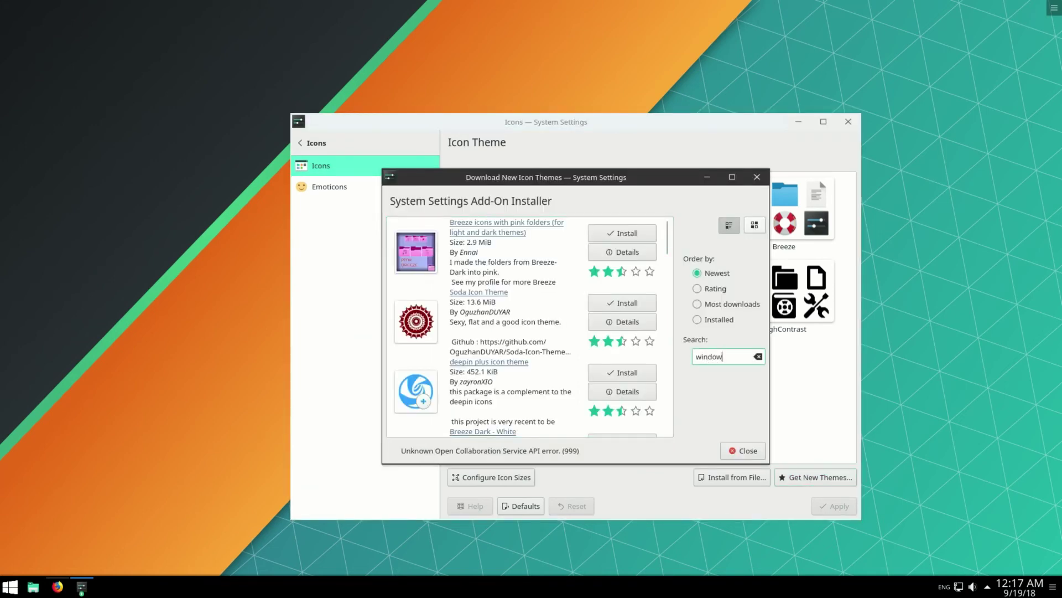
text(s)
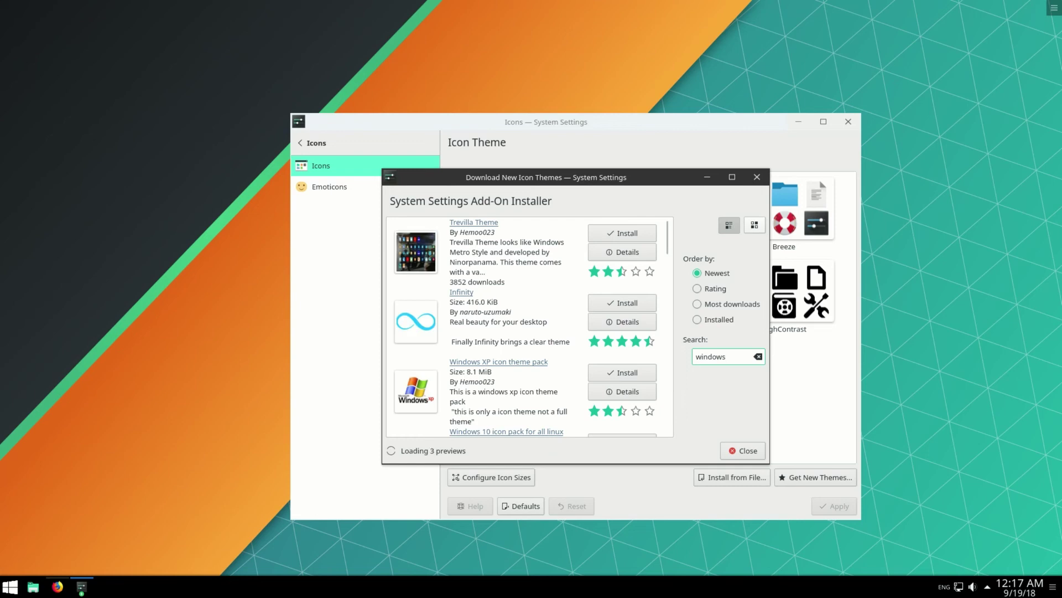
scroll(550, 328, down, 3)
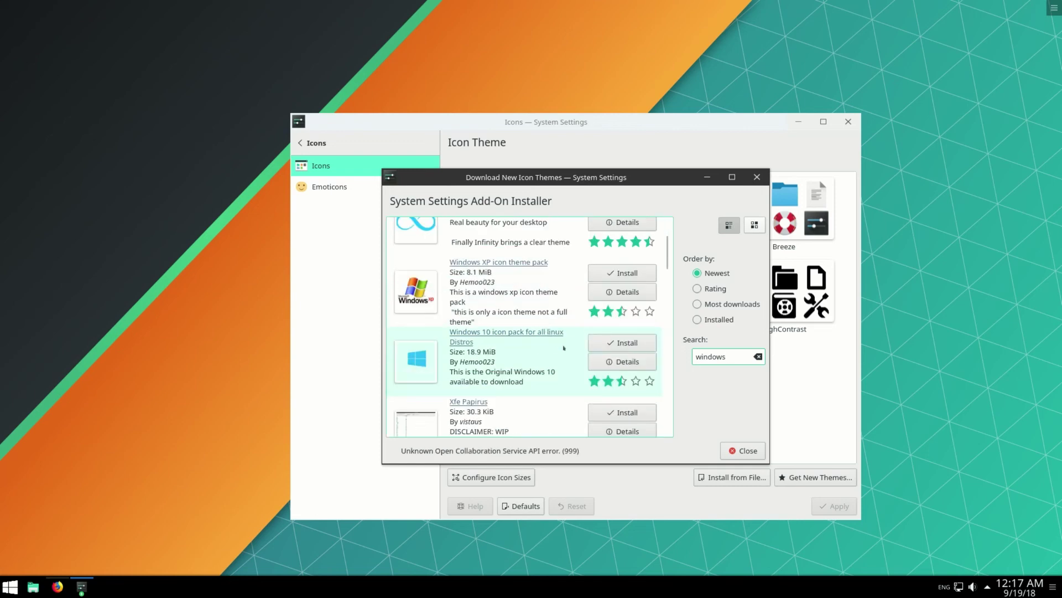
click(622, 342)
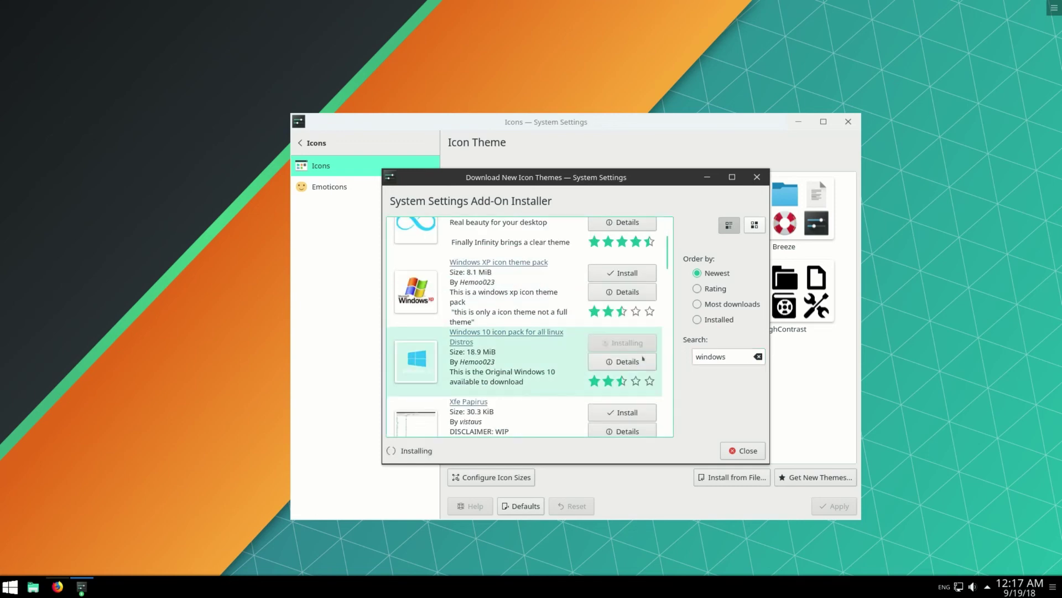
click(742, 451)
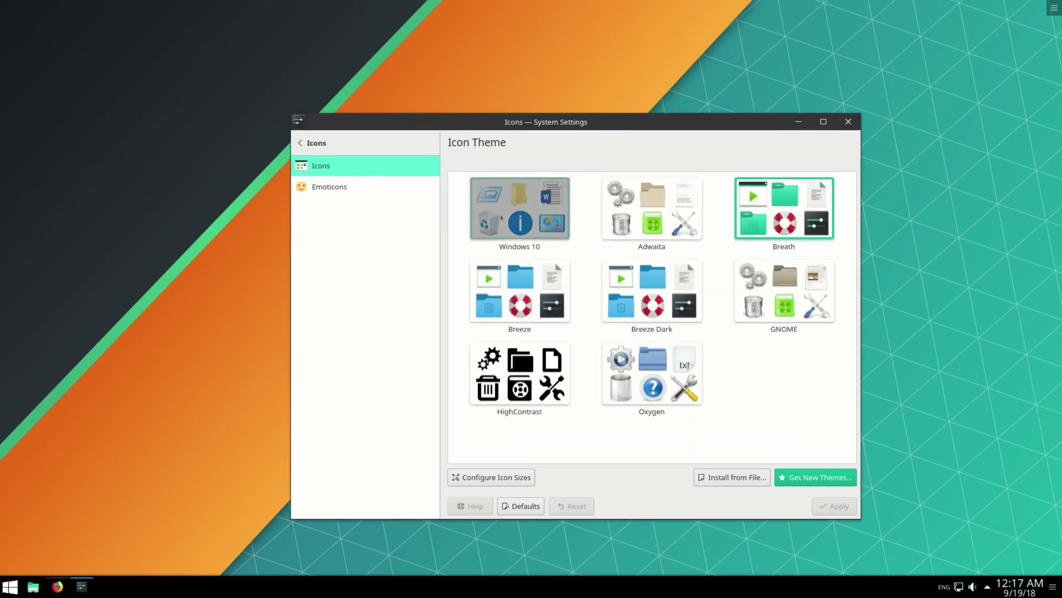
click(501, 217)
click(835, 506)
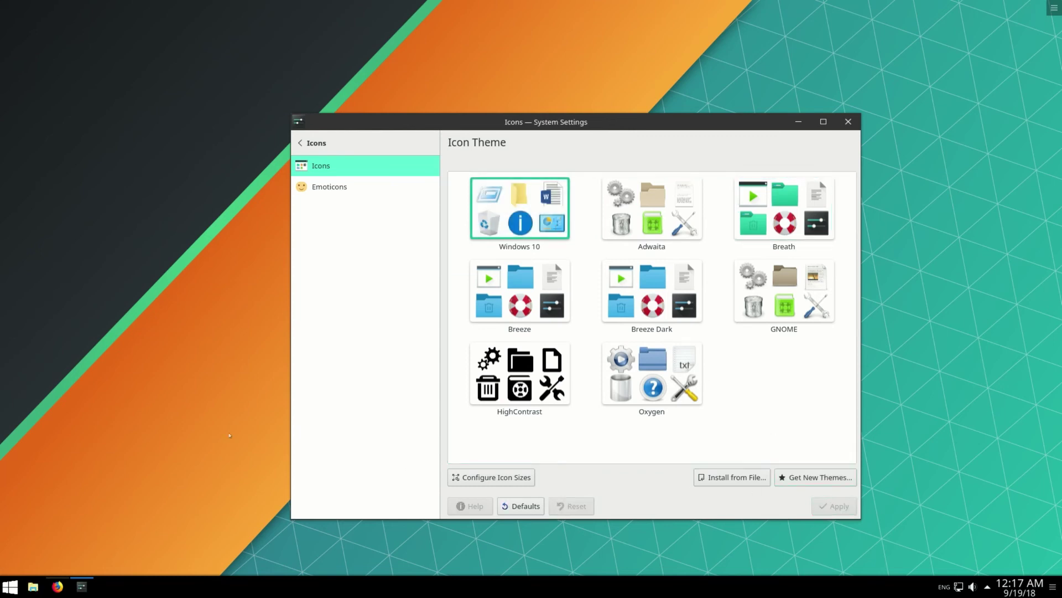
Open Dolphin, move it to the centre to preview the Windows 10 icons, then close it
click(33, 586)
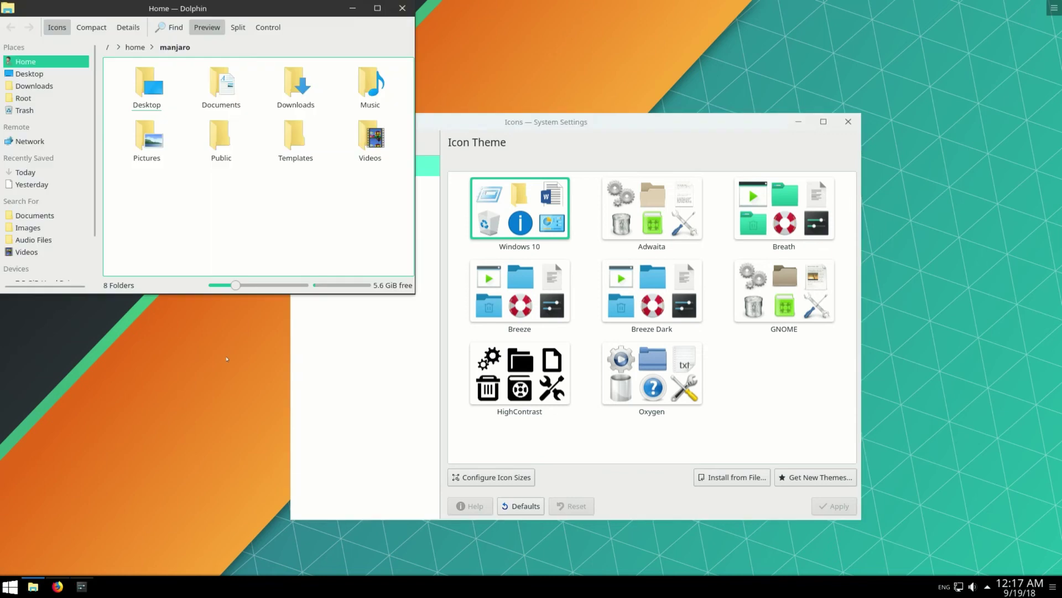
drag(220, 18, 325, 140)
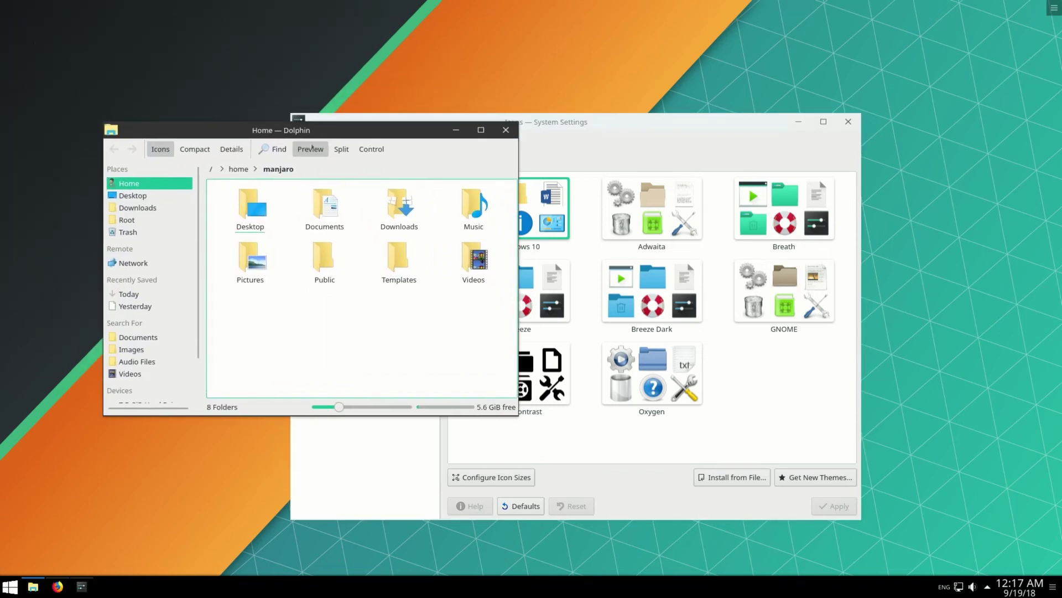
click(505, 130)
Search the application launcher for 'office' to check the LibreOffice and Office Online icons
click(10, 586)
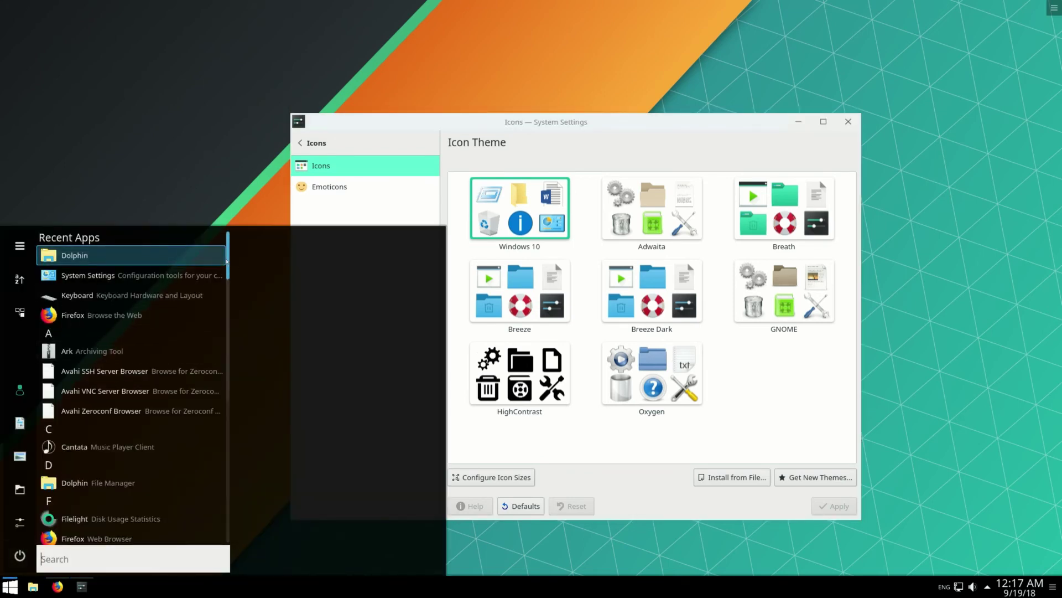
drag(228, 260, 218, 529)
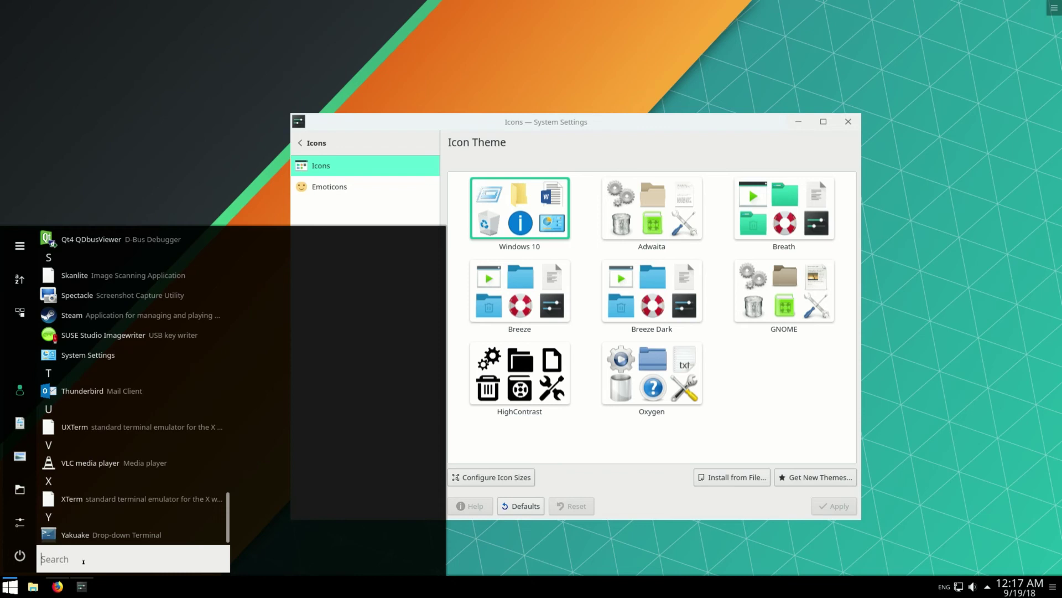
text(office)
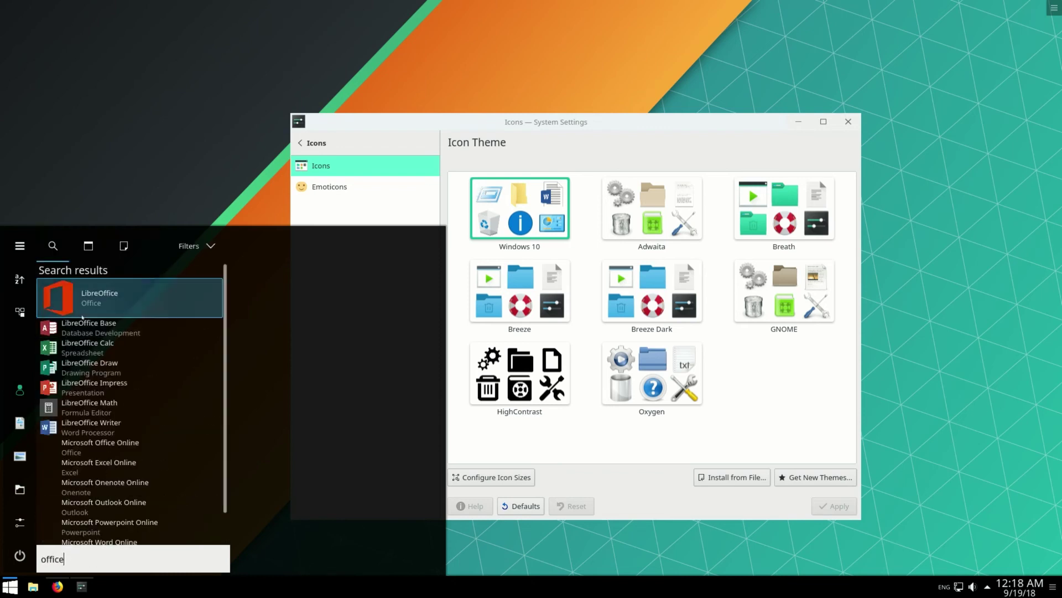
scroll(223, 379, down, 1)
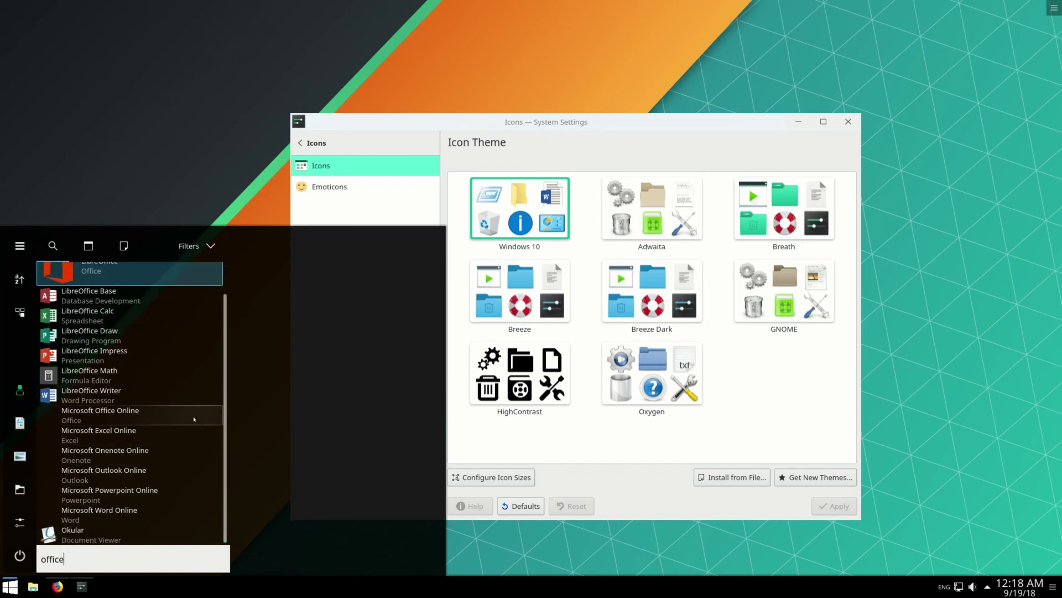
On the Colors page, preview Steel, then select and apply the Zion colour scheme
click(319, 143)
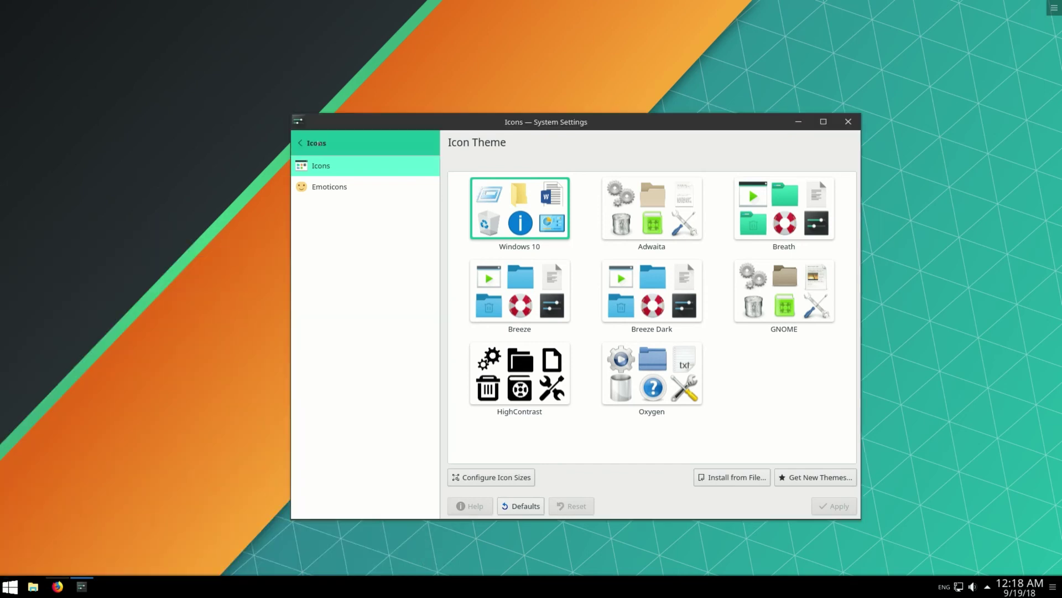
click(298, 143)
click(321, 305)
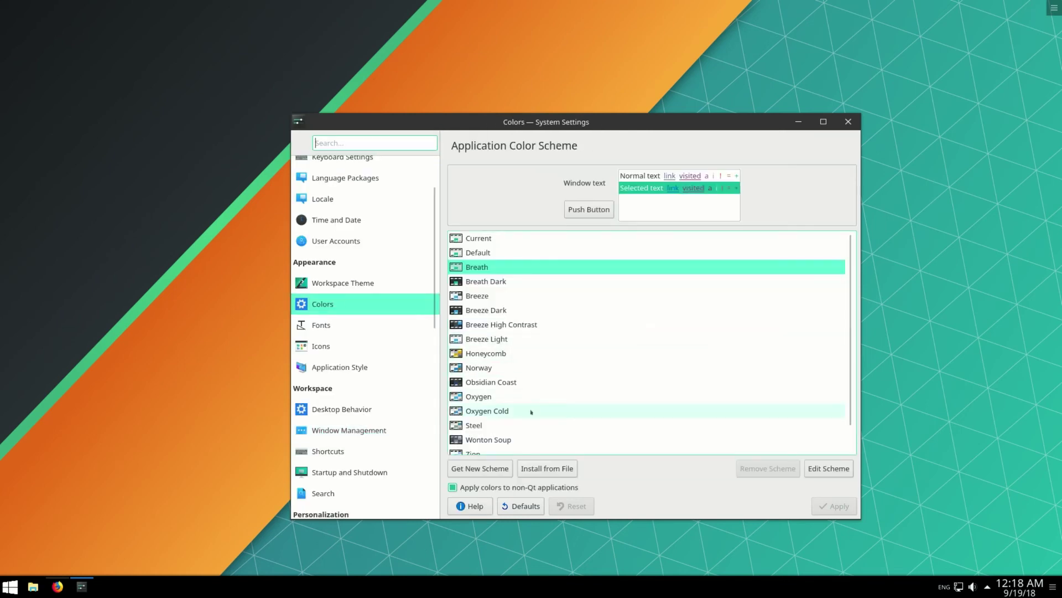
click(598, 425)
scroll(564, 414, down, 1)
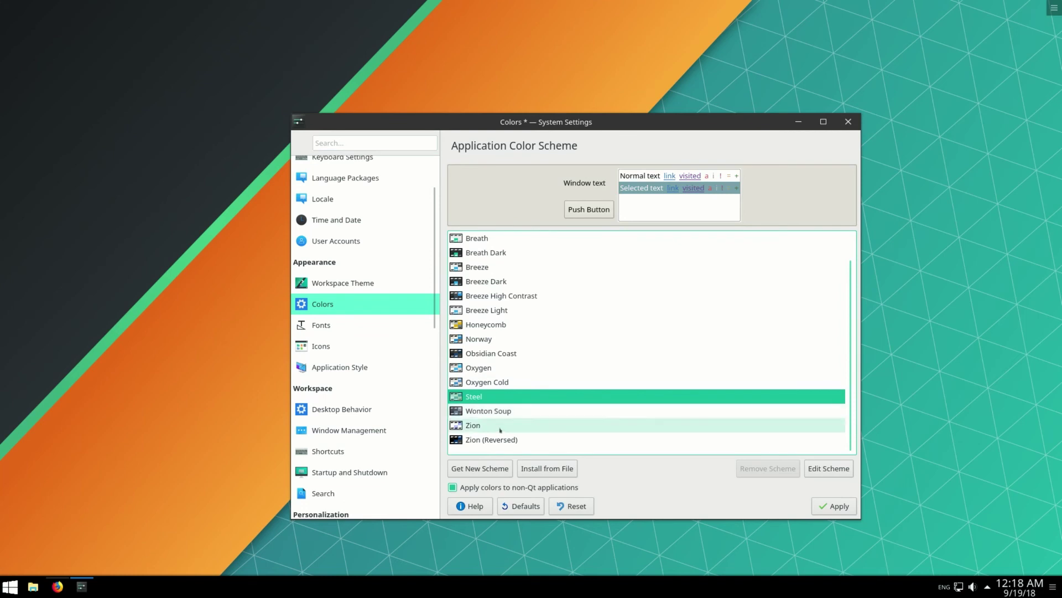
click(473, 426)
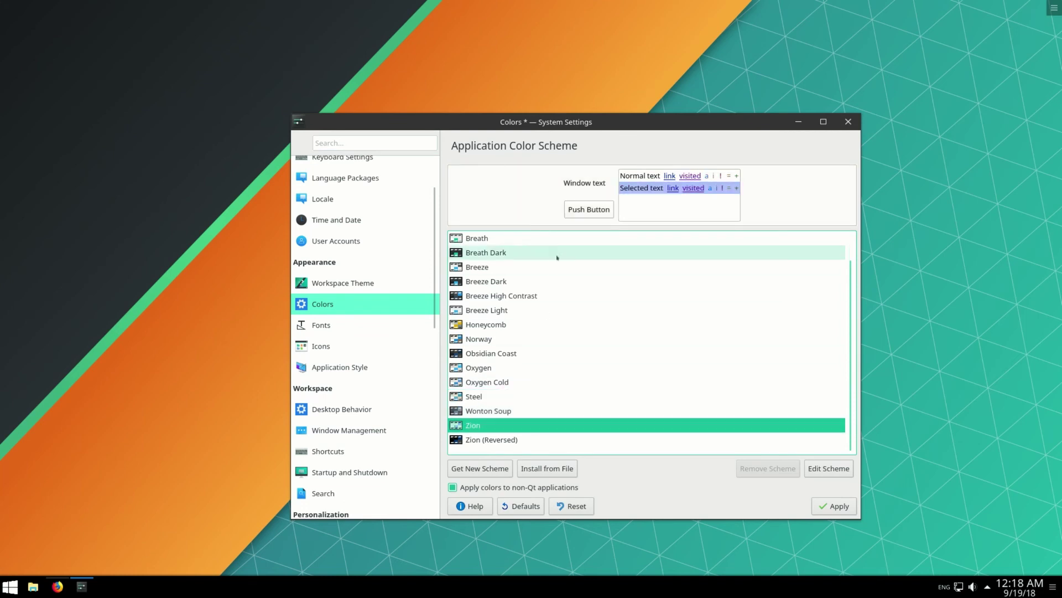
click(835, 506)
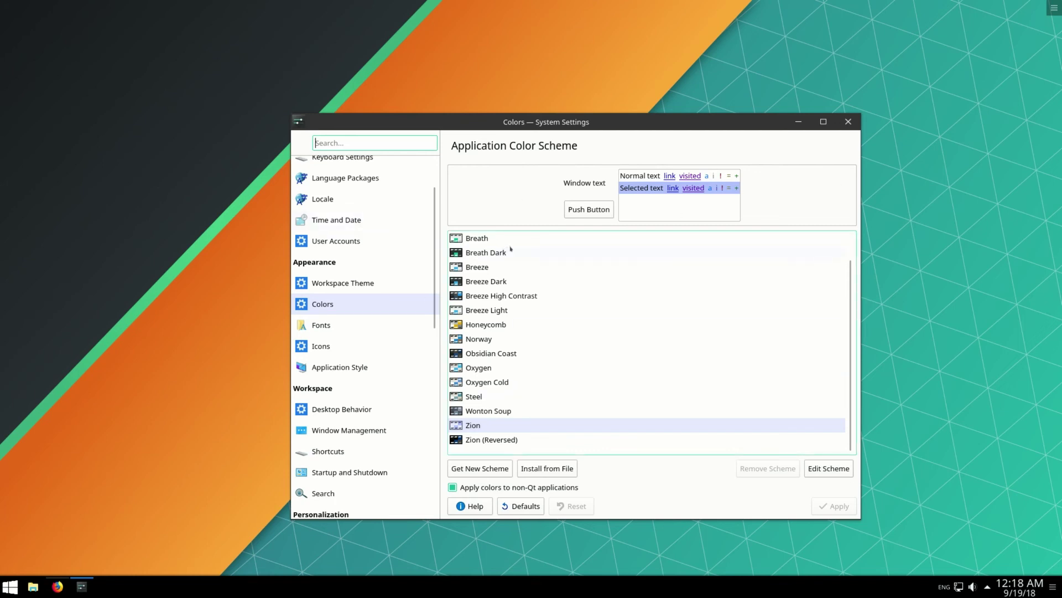
drag(593, 122, 545, 115)
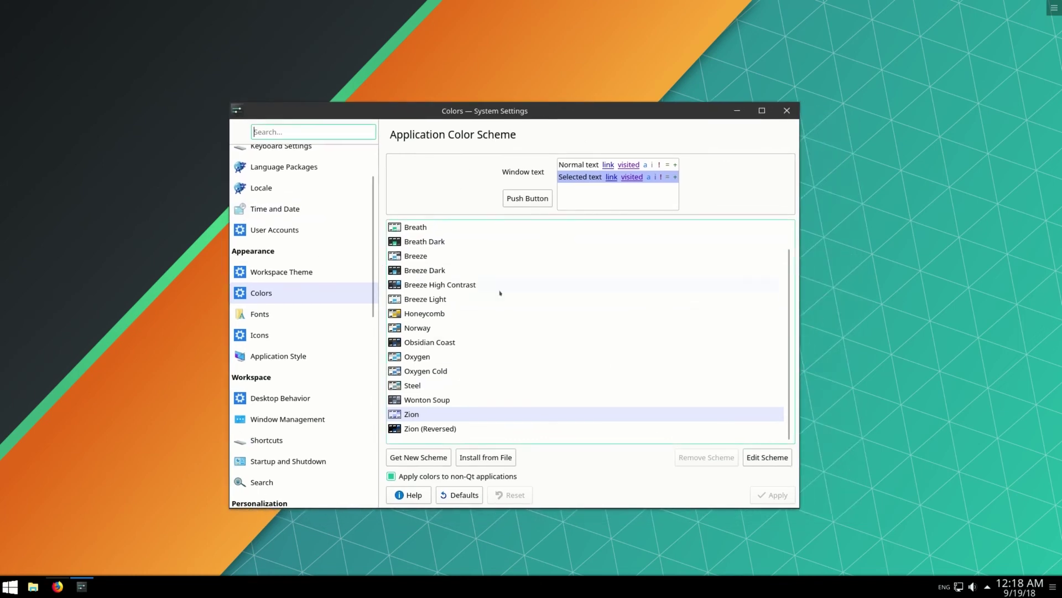
In the Zion scheme editor, change Selection Background to light grey #b4bfbc
click(760, 458)
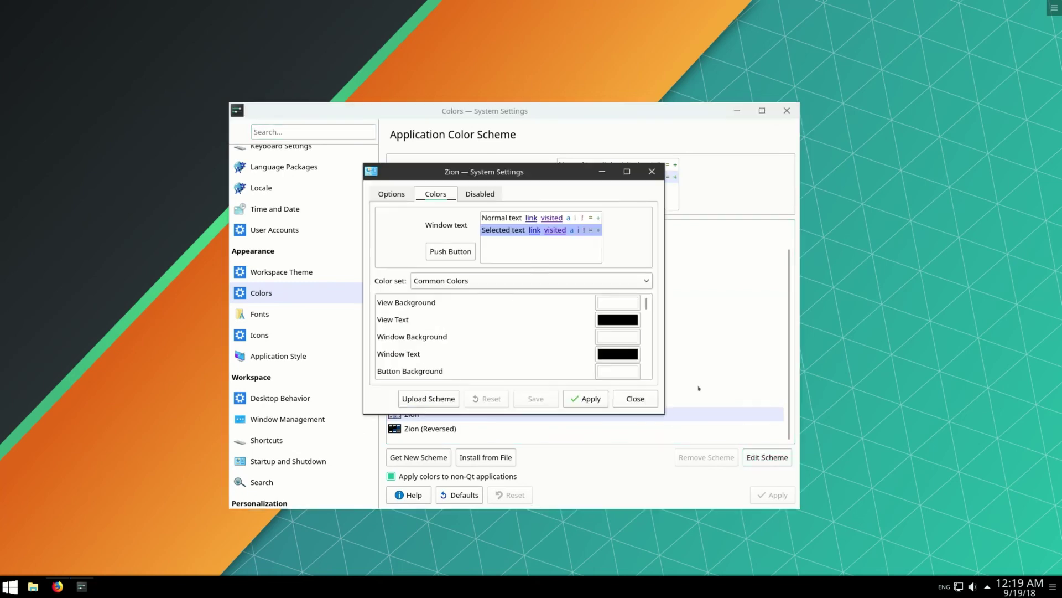
scroll(651, 303, down, 1)
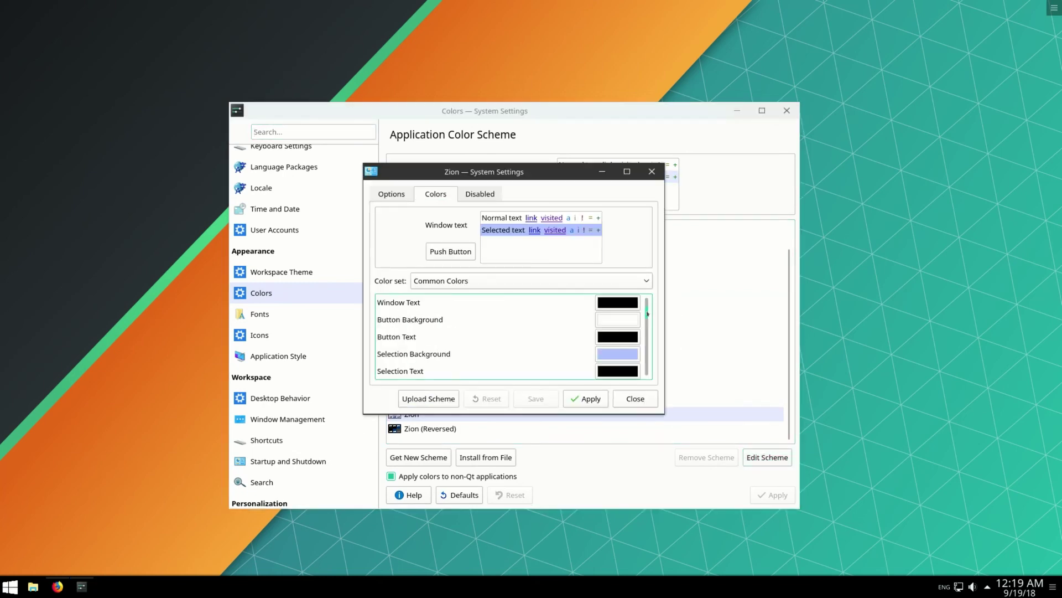
click(614, 356)
drag(537, 258, 565, 270)
click(639, 206)
drag(640, 206, 640, 195)
click(588, 388)
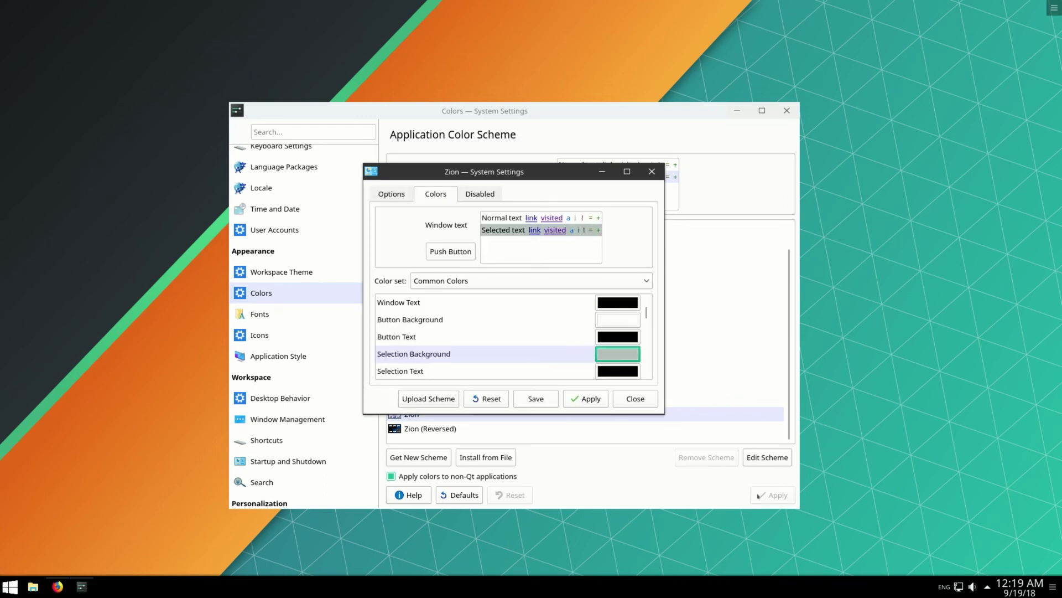
Apply the edited scheme, save it under the name Zion, and quit the scheme editor
click(589, 399)
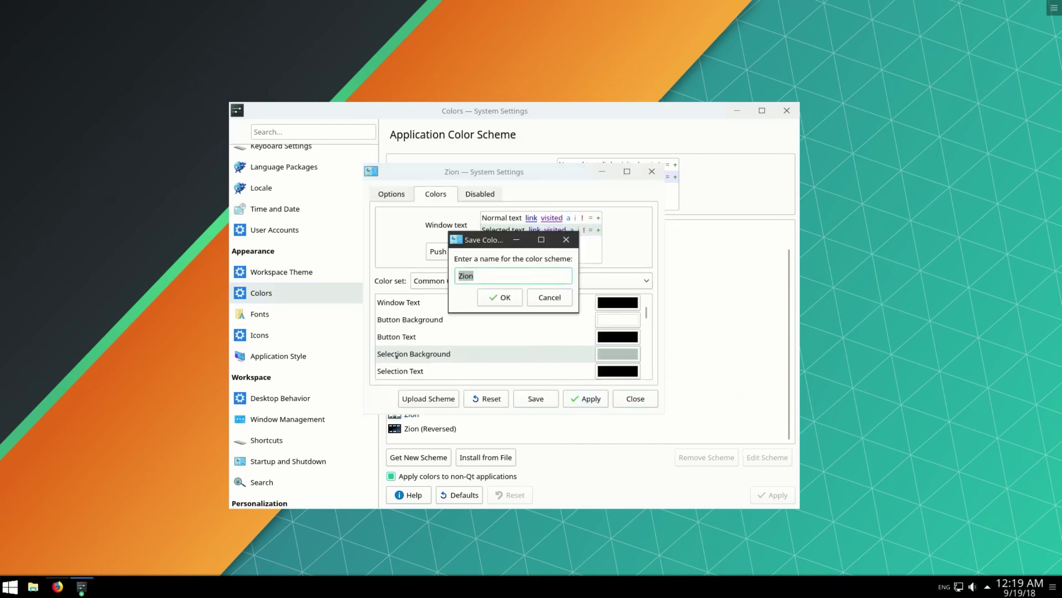
click(501, 299)
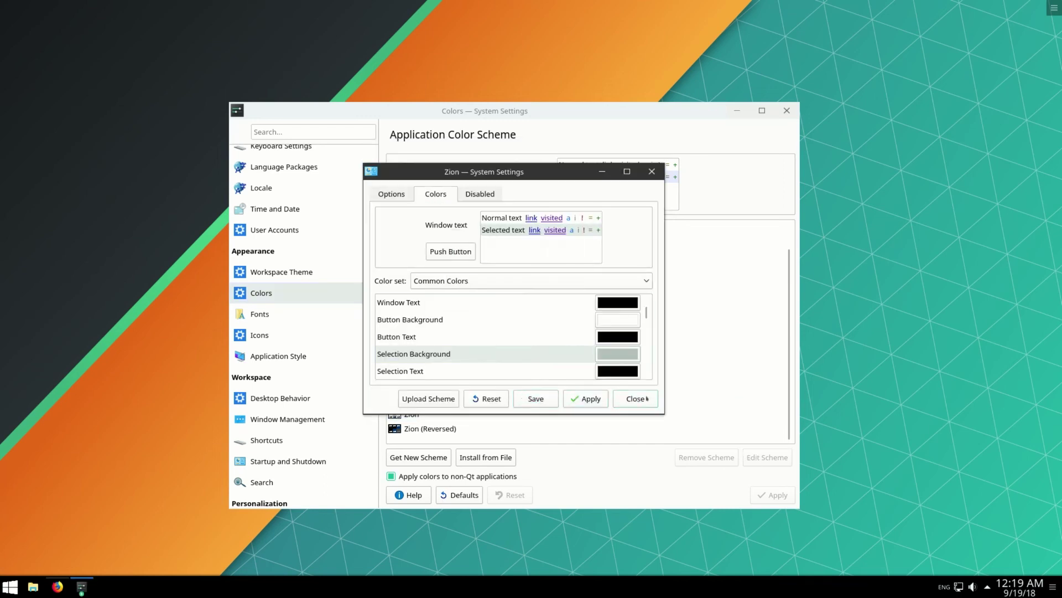
key(Escape)
click(536, 290)
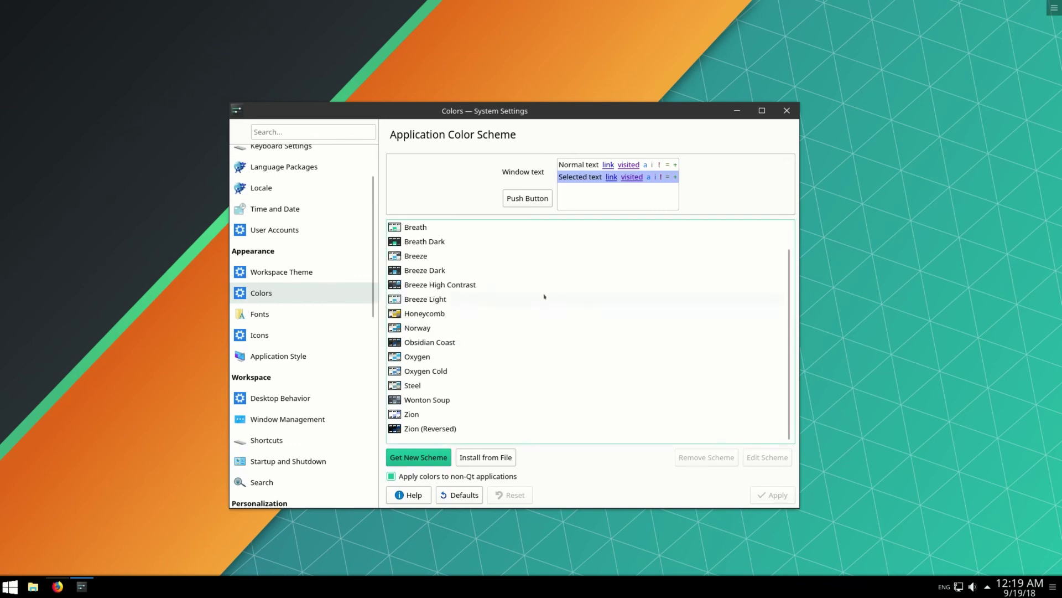
click(239, 132)
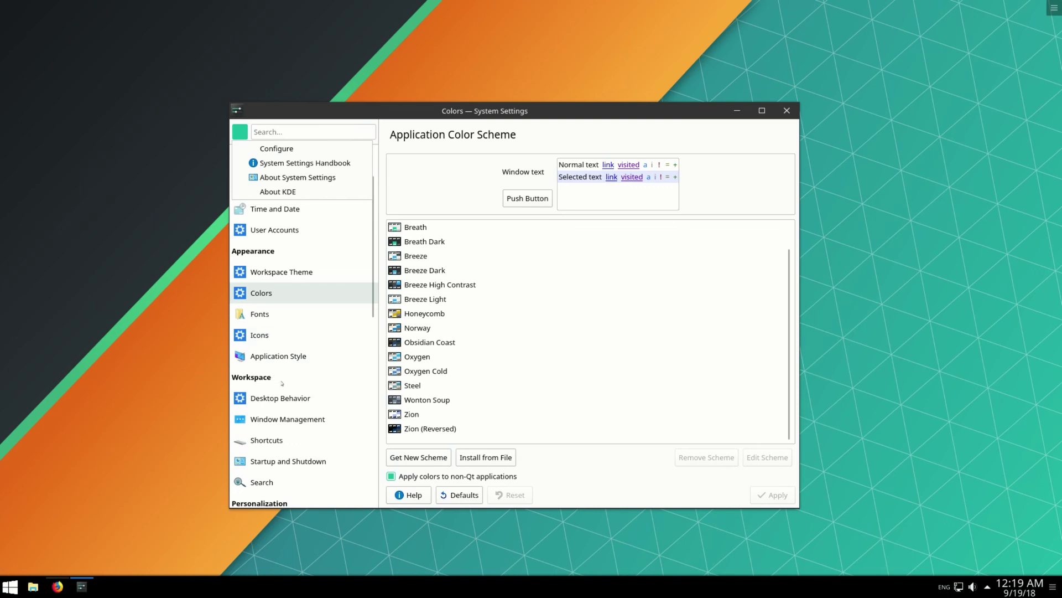
key(Escape)
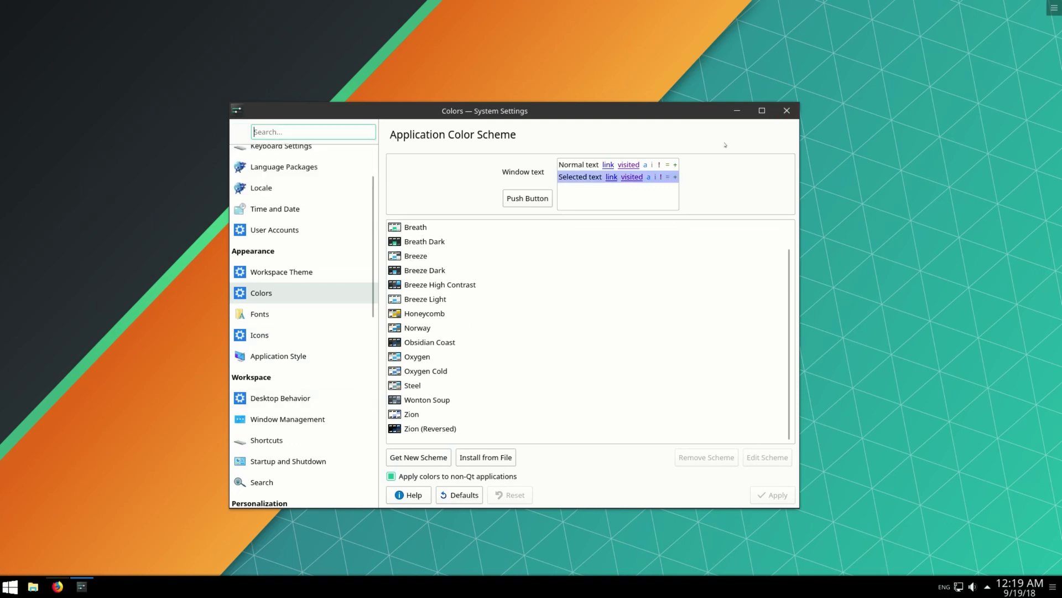
Close System Settings, then uncheck 'Show the desktop toolbox' in Desktop Settings Tweaks and apply
click(787, 110)
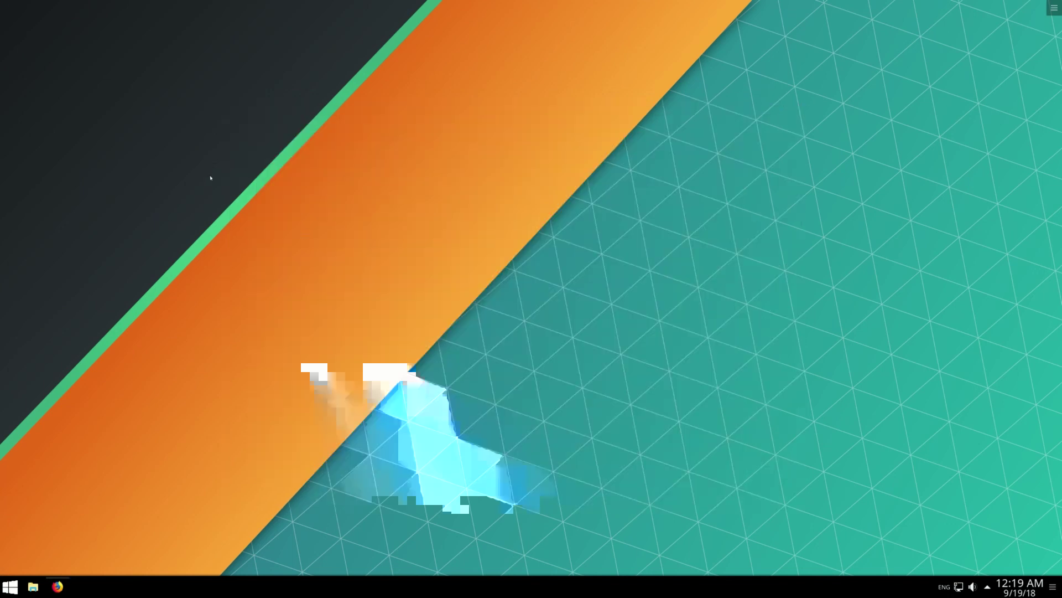
right_click(170, 476)
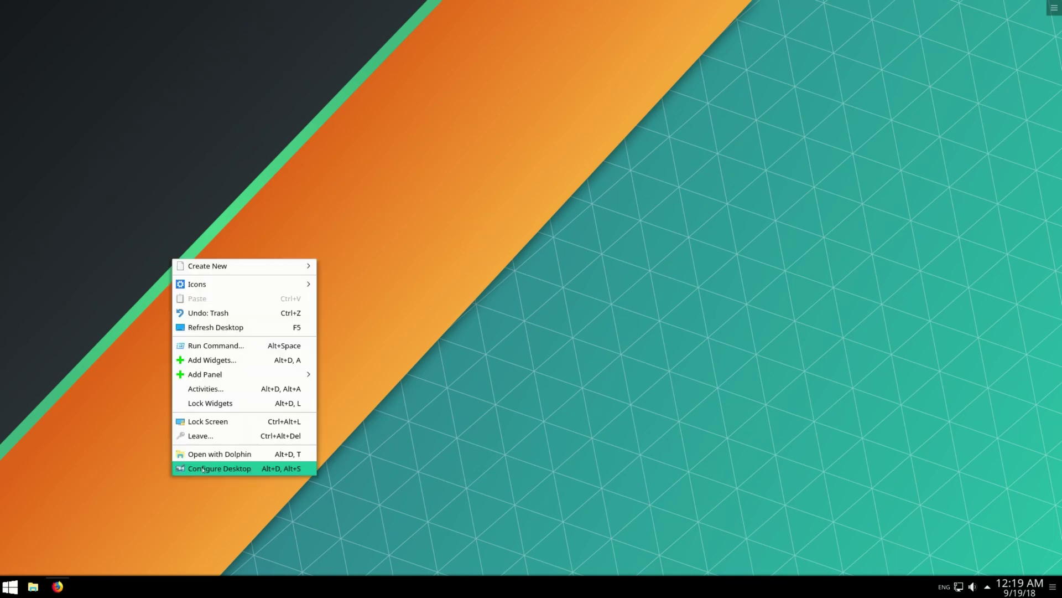
click(203, 469)
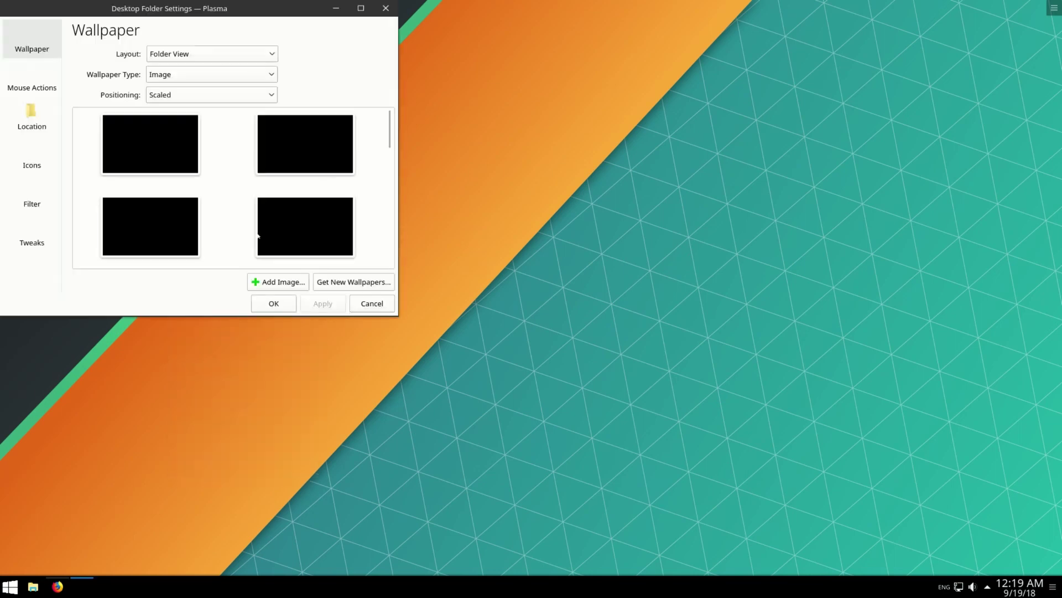
click(36, 236)
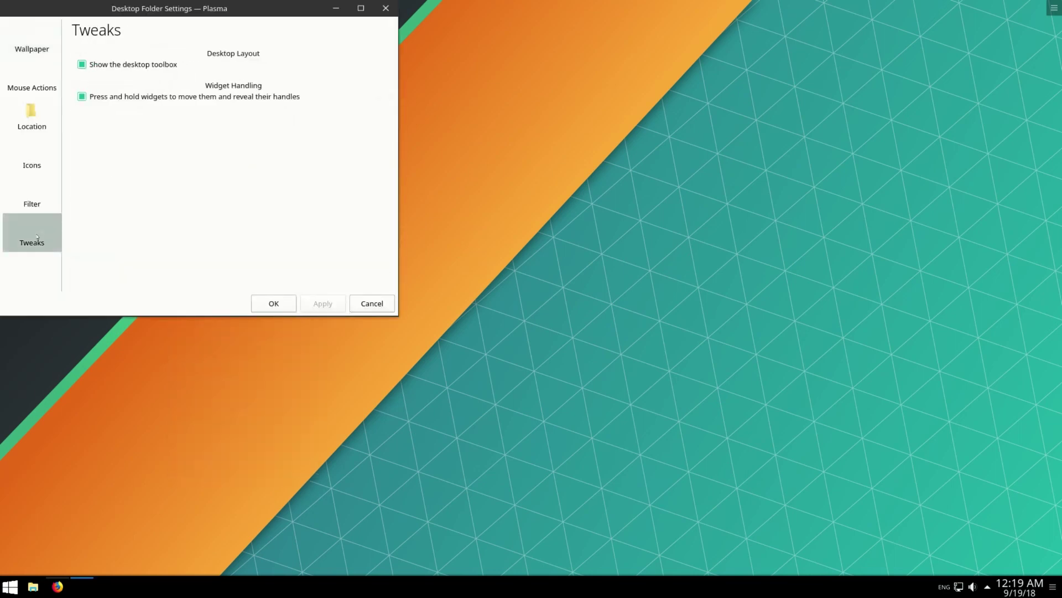
click(82, 65)
click(323, 304)
click(286, 304)
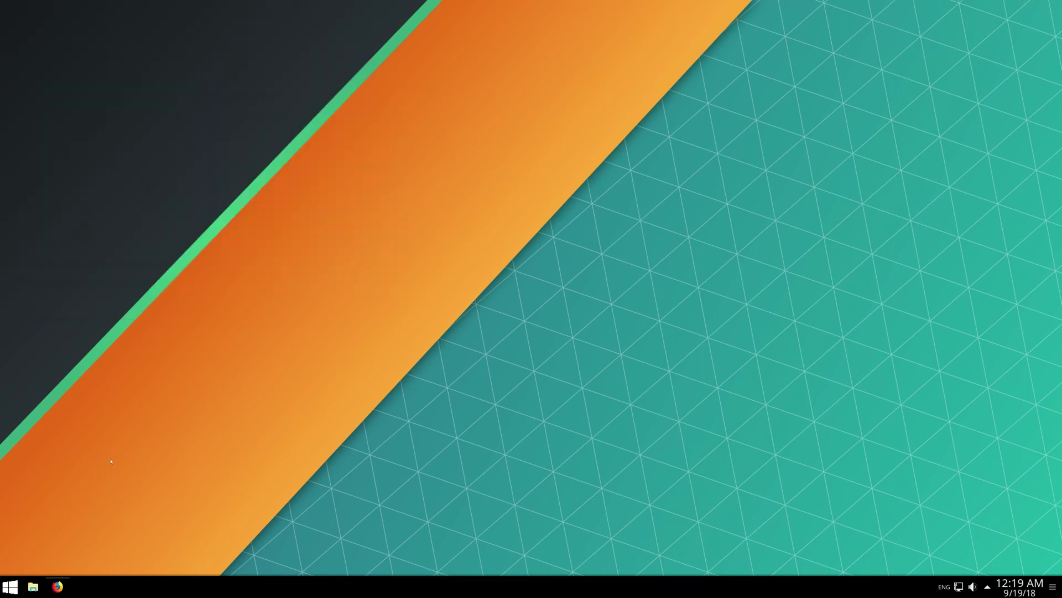
Change the Google Images search from 'windows 10 white logo' to 'windows 10 wallpaper'
click(57, 585)
scroll(195, 82, up, 3)
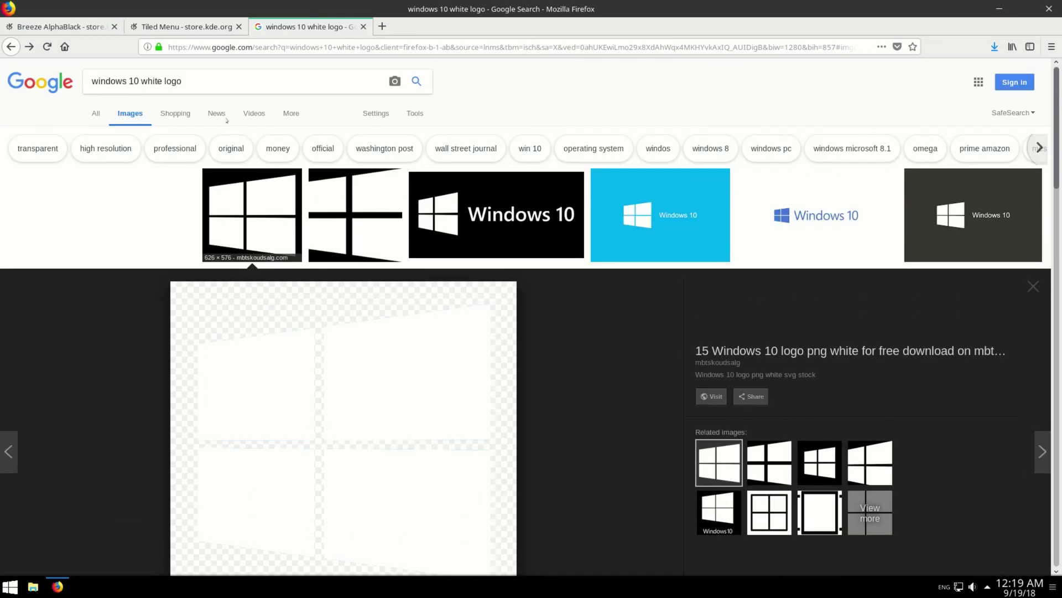
key(ctrl+shift+Left)
key(ctrl+shift+Left)
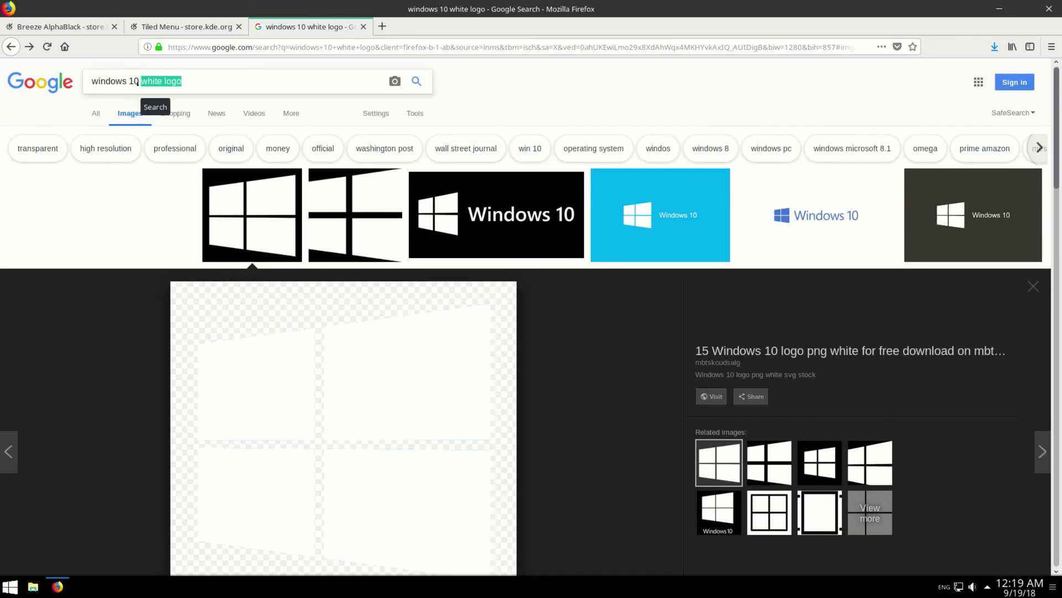
text(wallpaper)
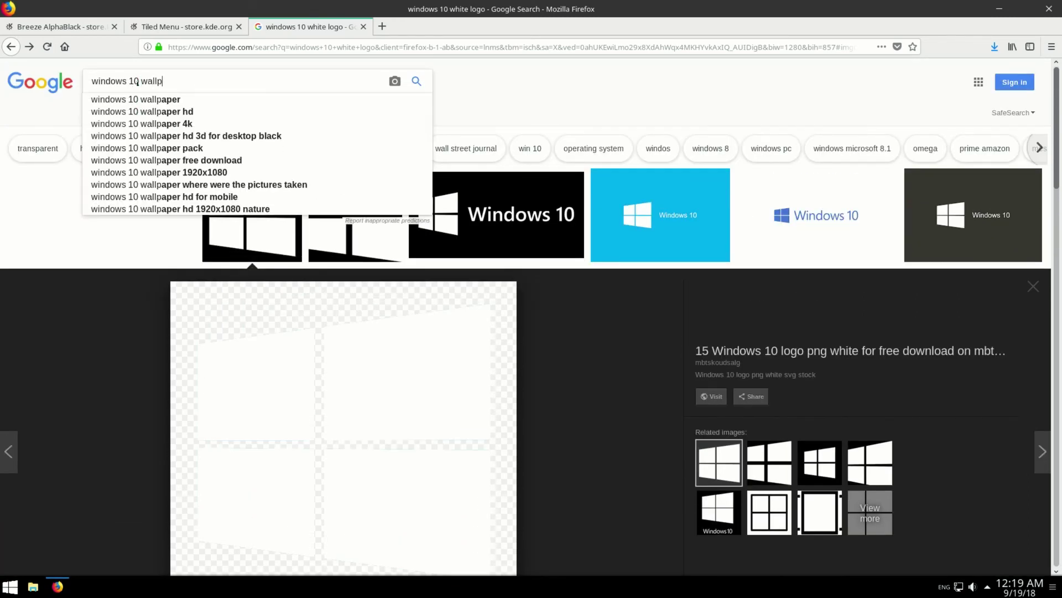
key(Return)
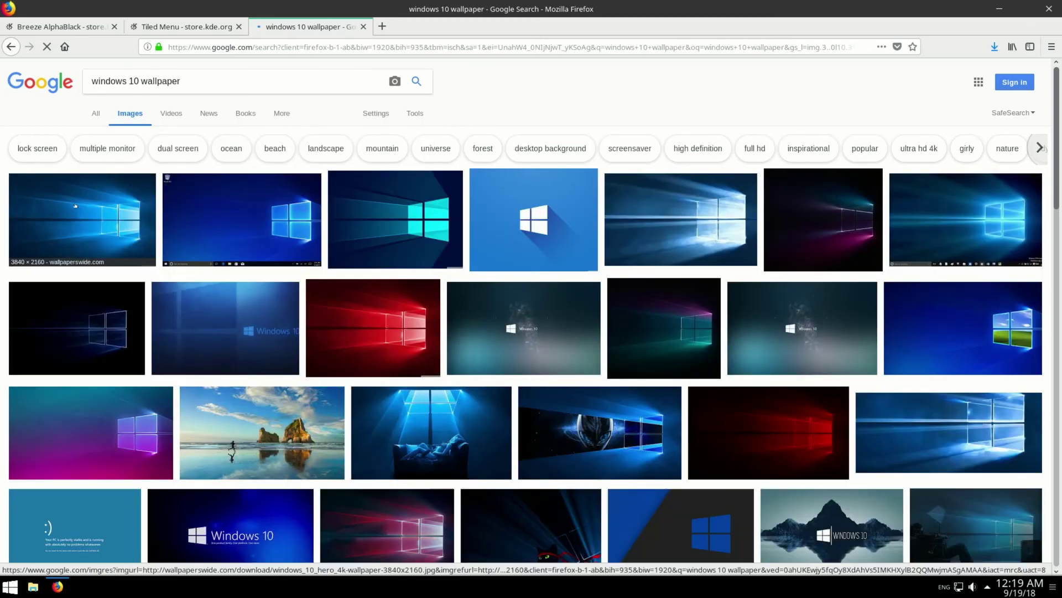
Save the first wallpaper result as index.jpg in Downloads
click(83, 221)
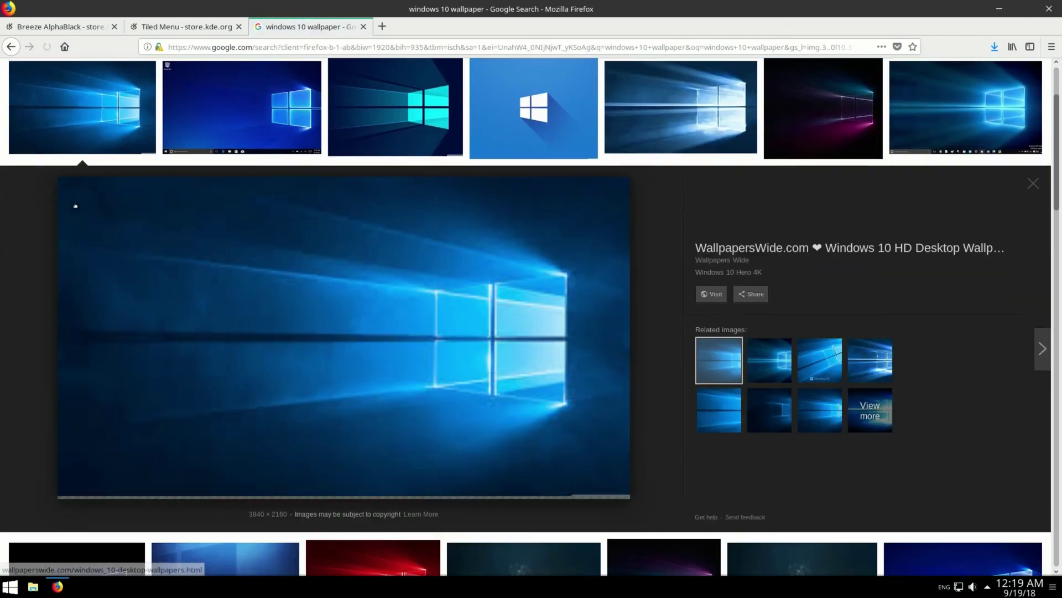
right_click(301, 303)
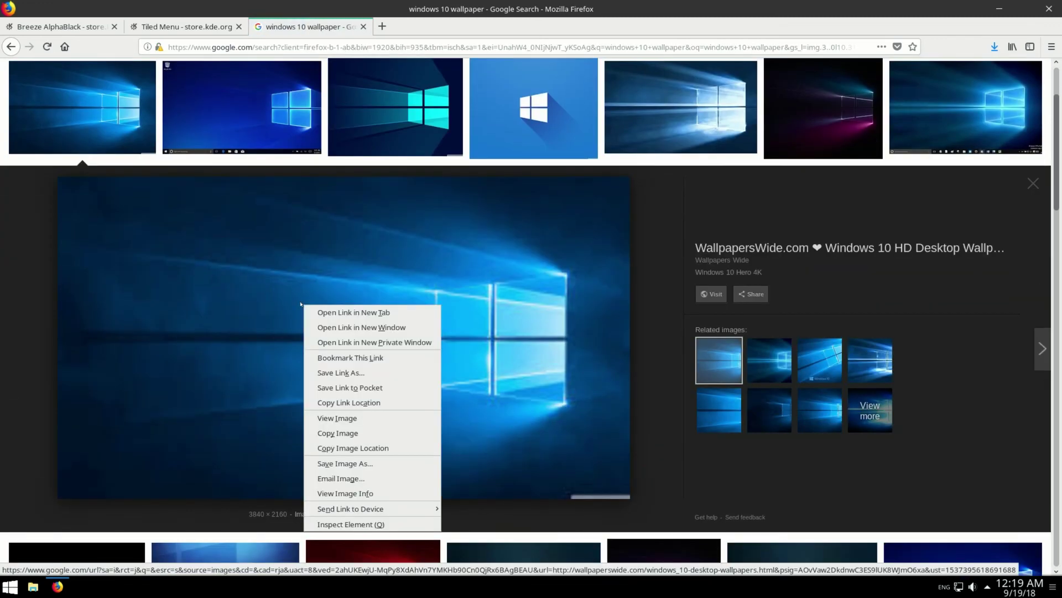
click(360, 463)
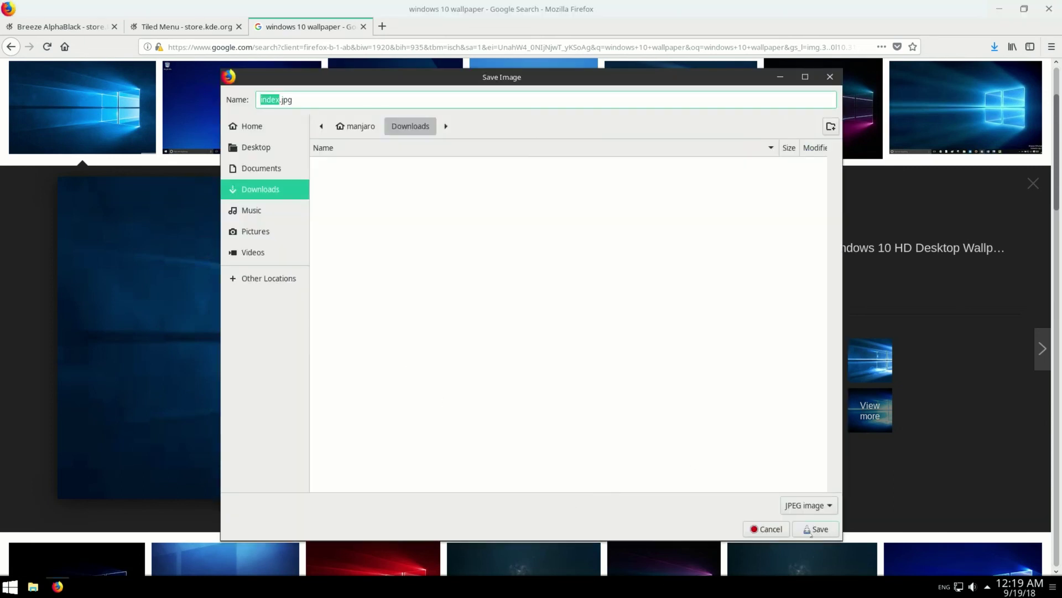
click(815, 529)
Set Downloads/index.jpg as the desktop wallpaper through Configure Desktop's Add Image and apply it
click(58, 587)
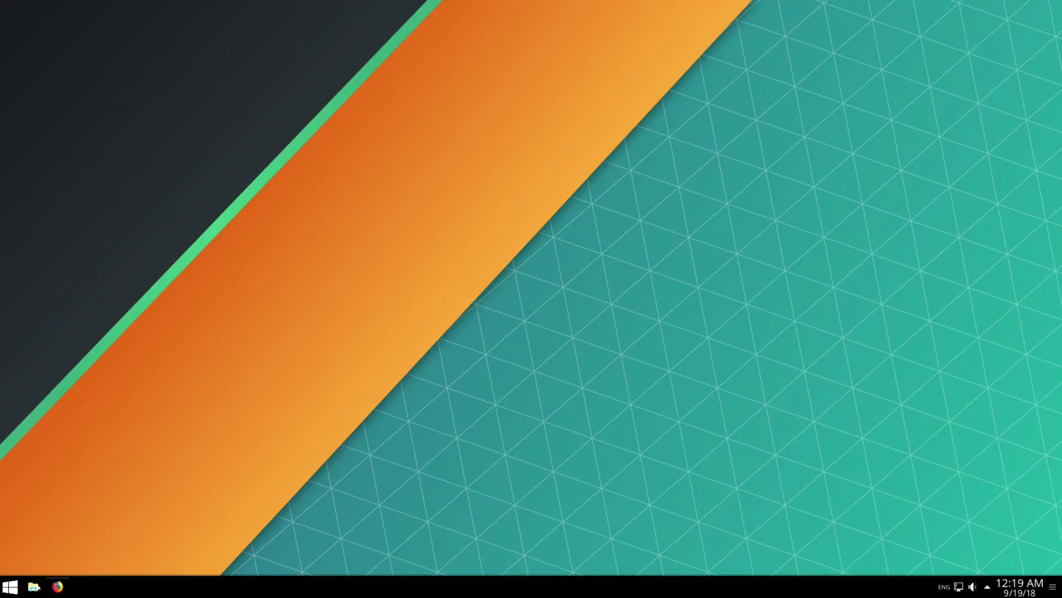
click(34, 587)
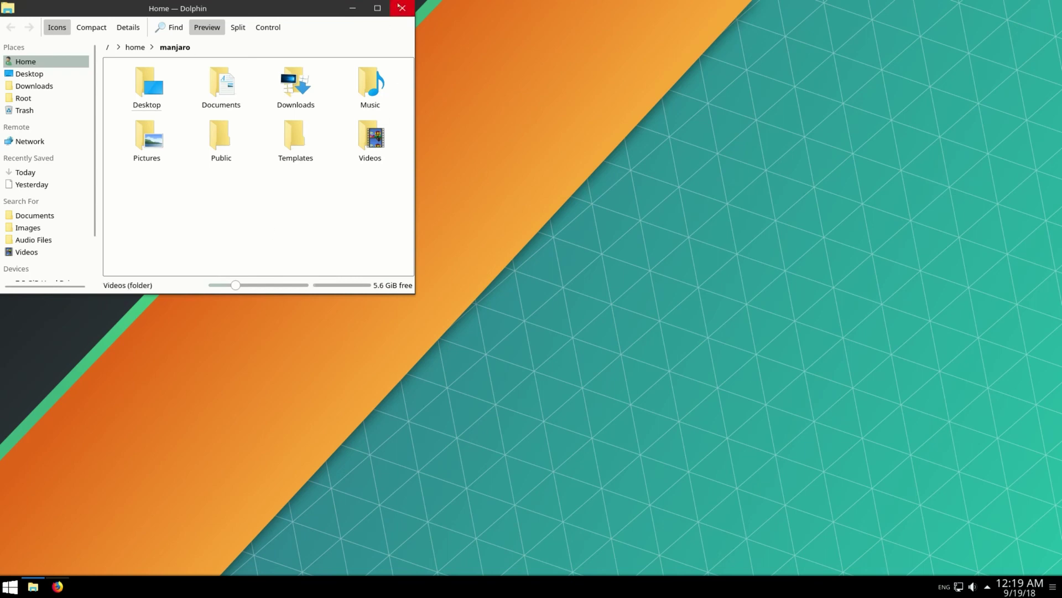
click(401, 8)
right_click(363, 325)
click(422, 527)
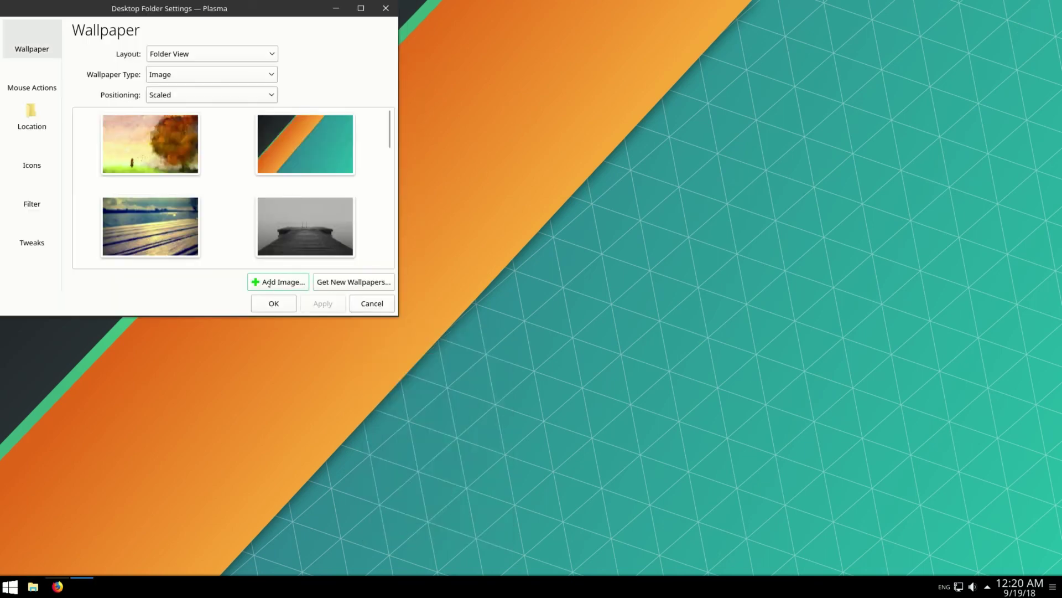
click(269, 282)
click(336, 191)
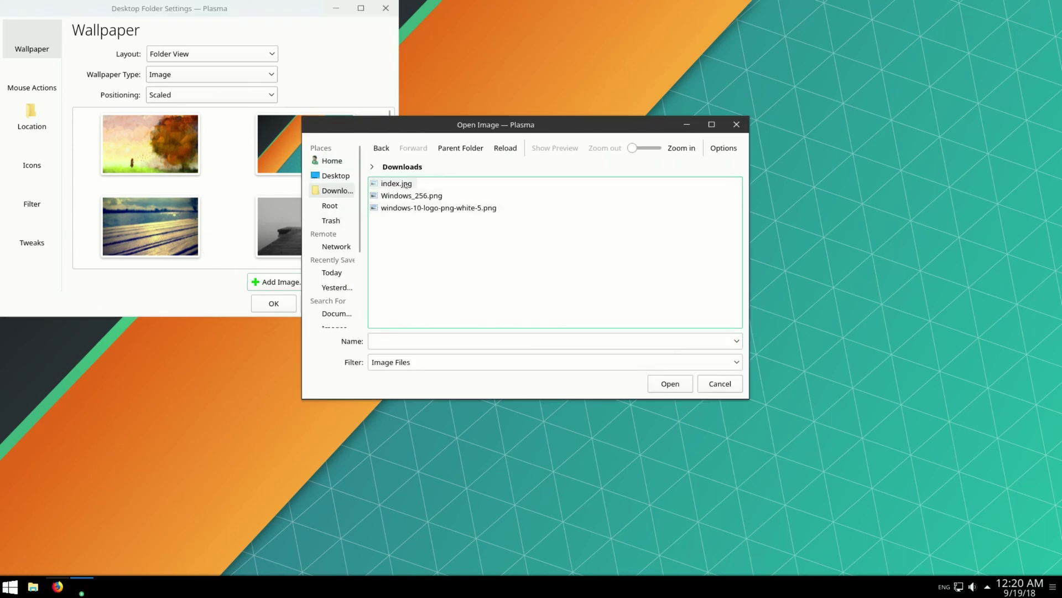
double_click(406, 185)
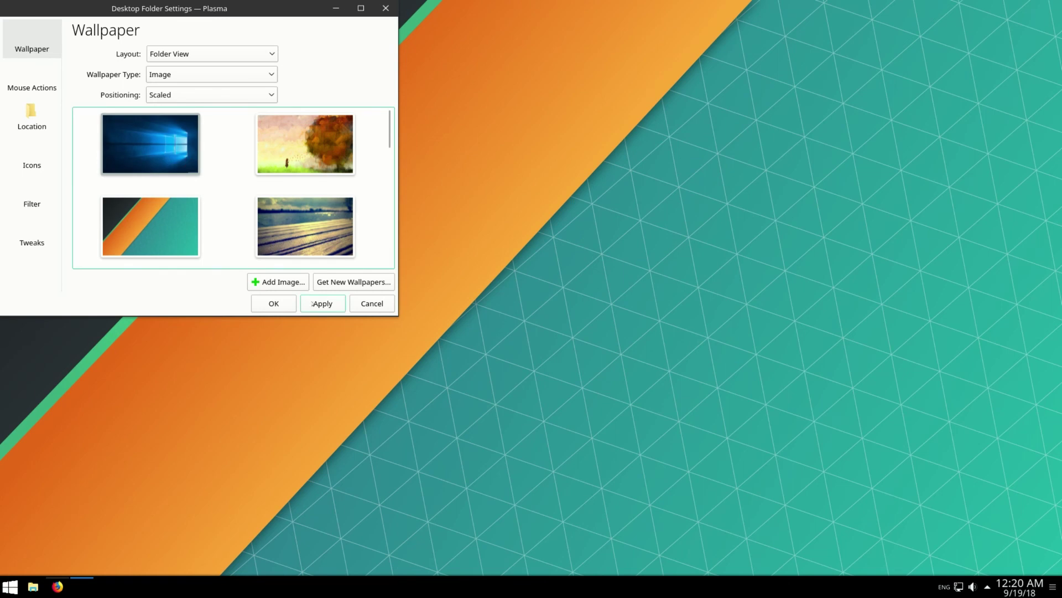
click(313, 304)
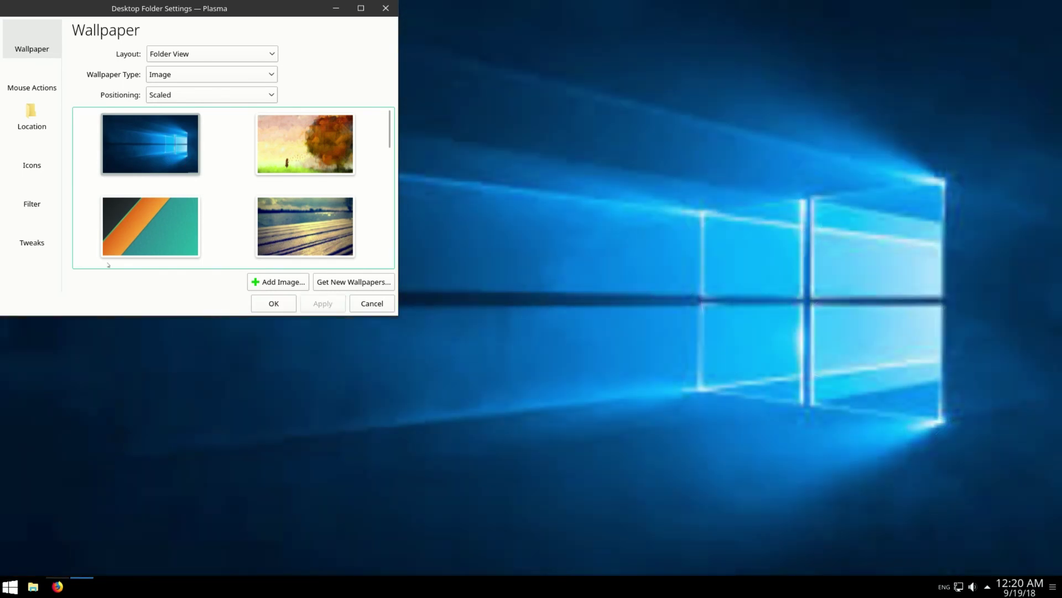
scroll(310, 227, down, 3)
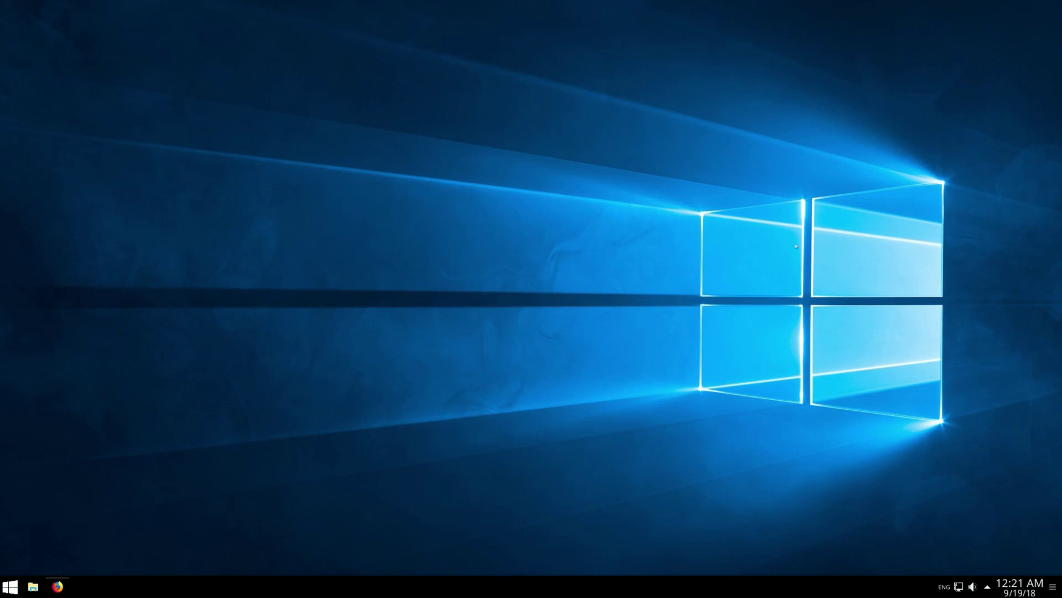
Open the application launcher to look through its apps, then close it
click(11, 586)
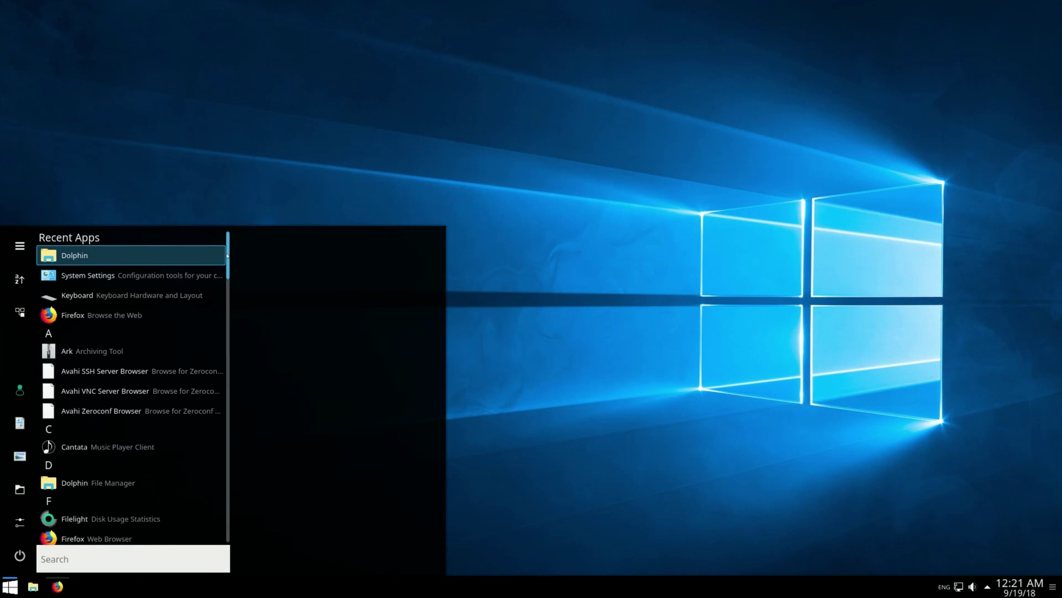
drag(231, 255, 214, 475)
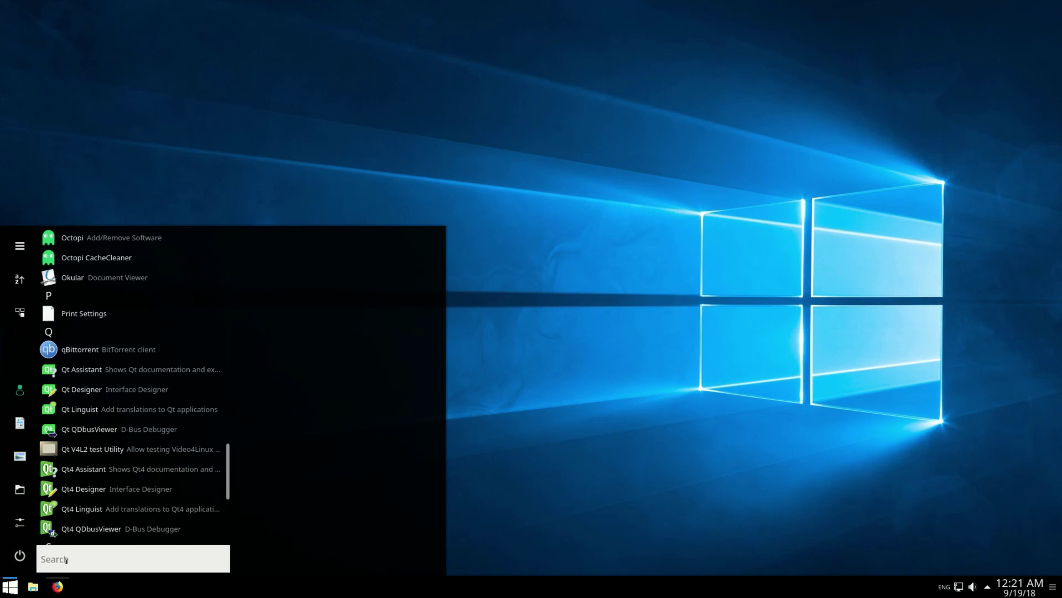
click(616, 498)
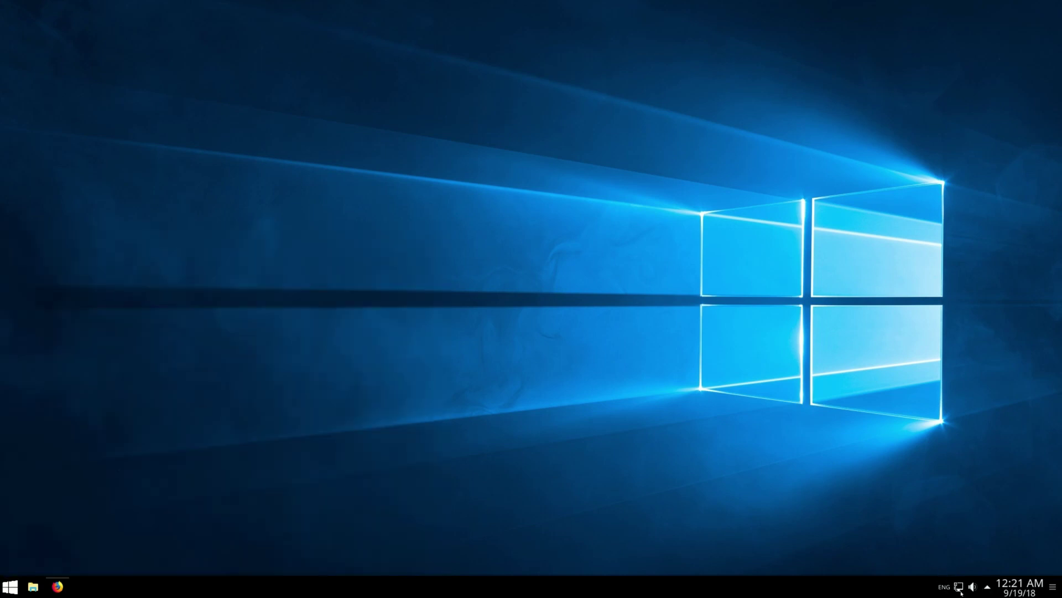
Resize the taskbar panel height, settling at 40, and exit panel editing
mouse_move(961, 591)
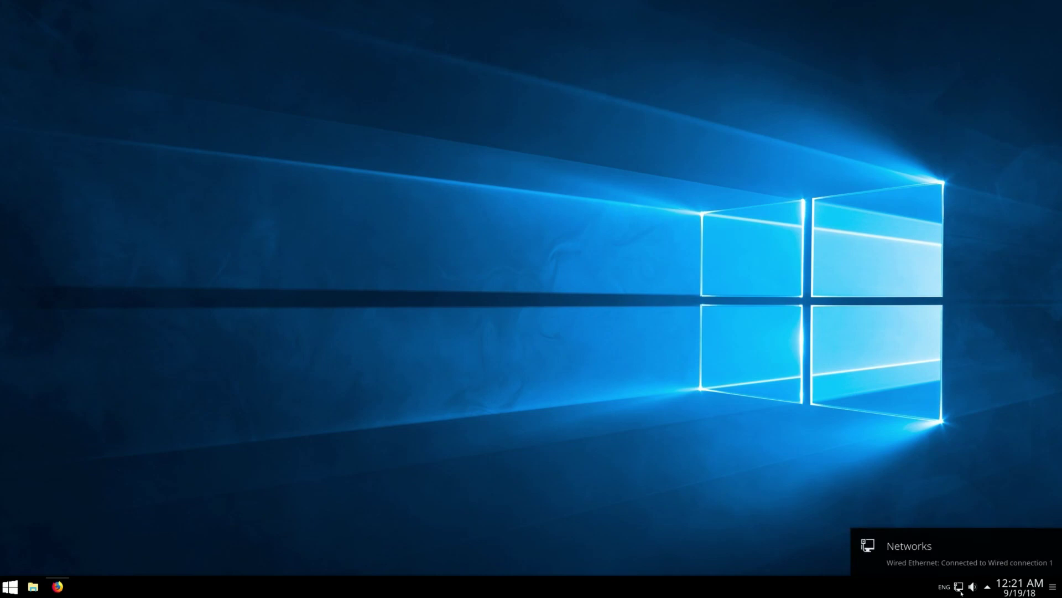
click(1052, 586)
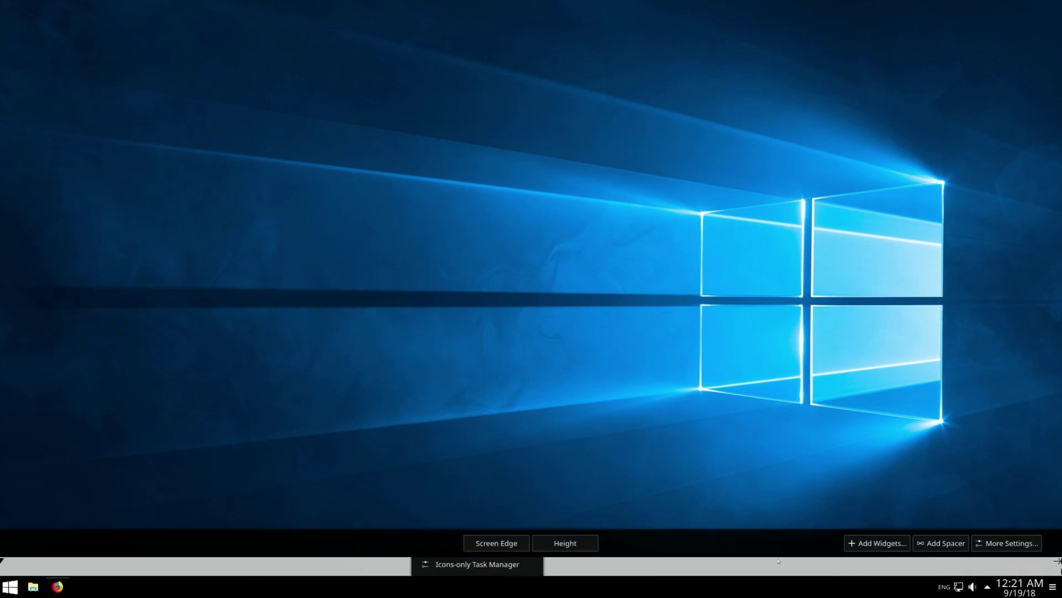
drag(568, 543, 571, 547)
click(576, 490)
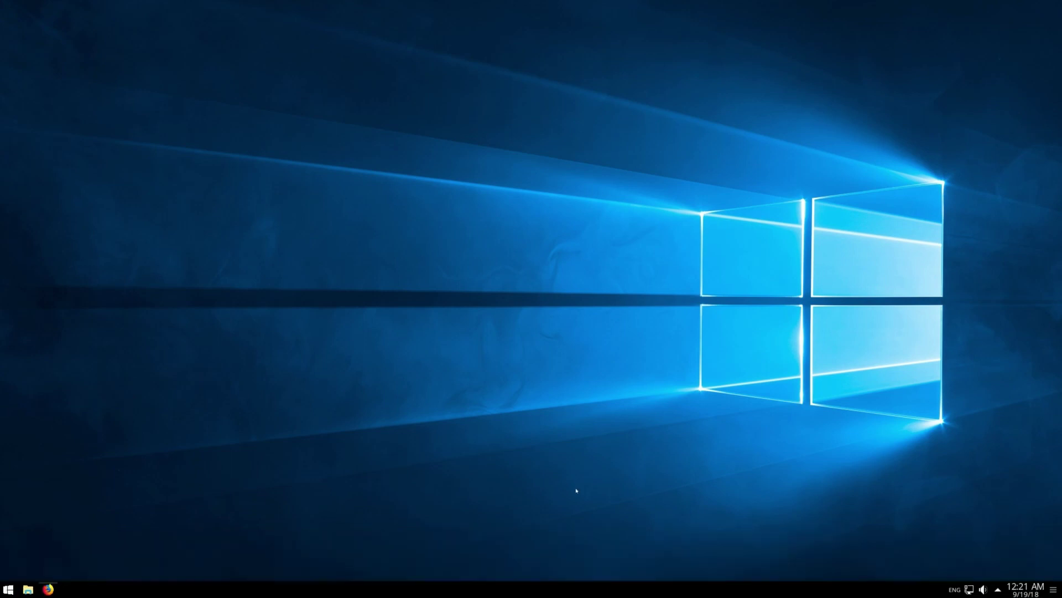
click(1053, 590)
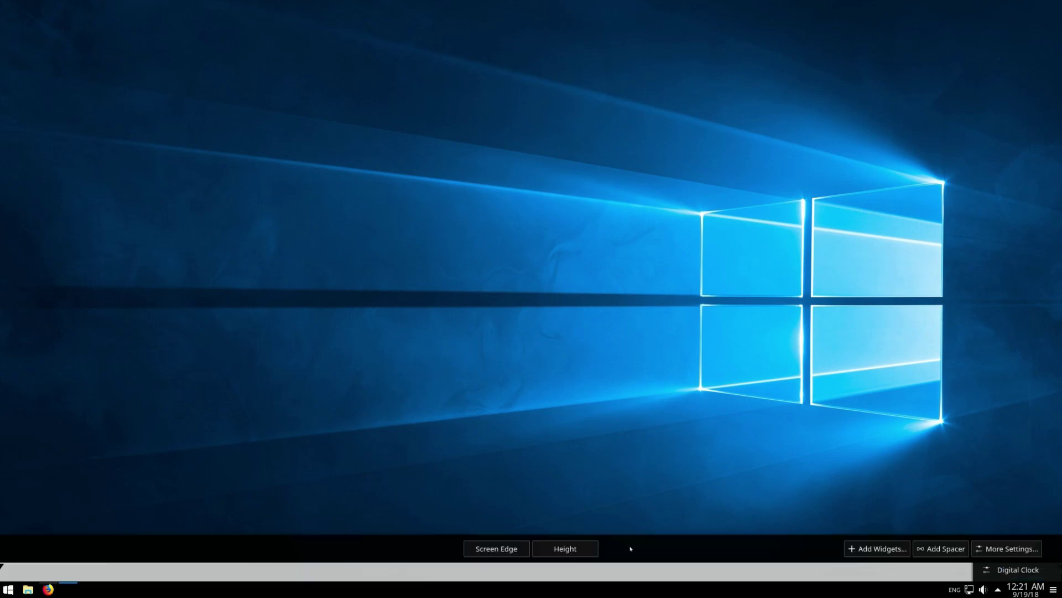
drag(595, 548, 601, 544)
click(589, 430)
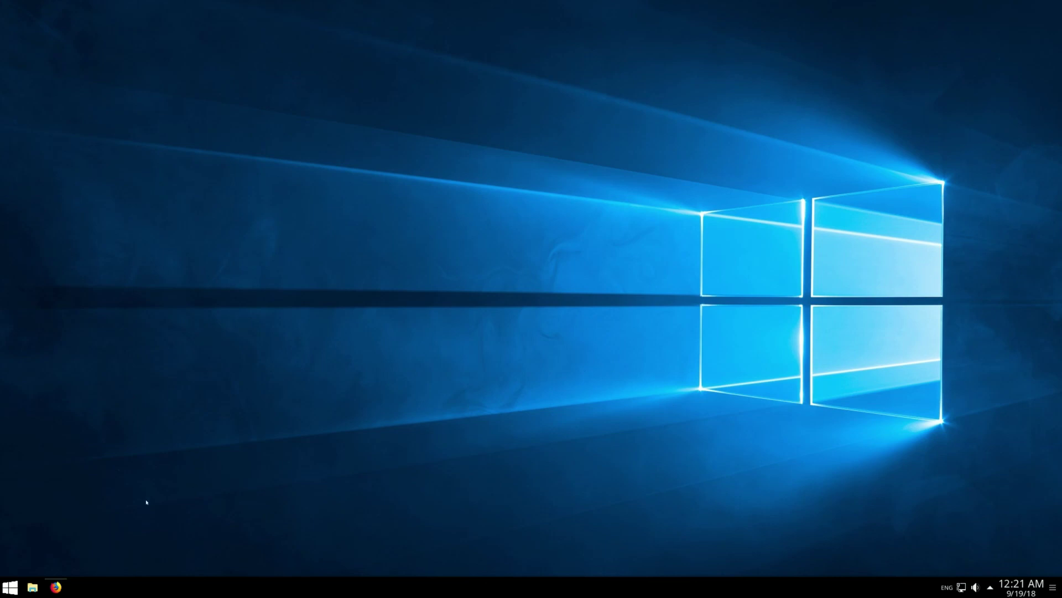
click(32, 587)
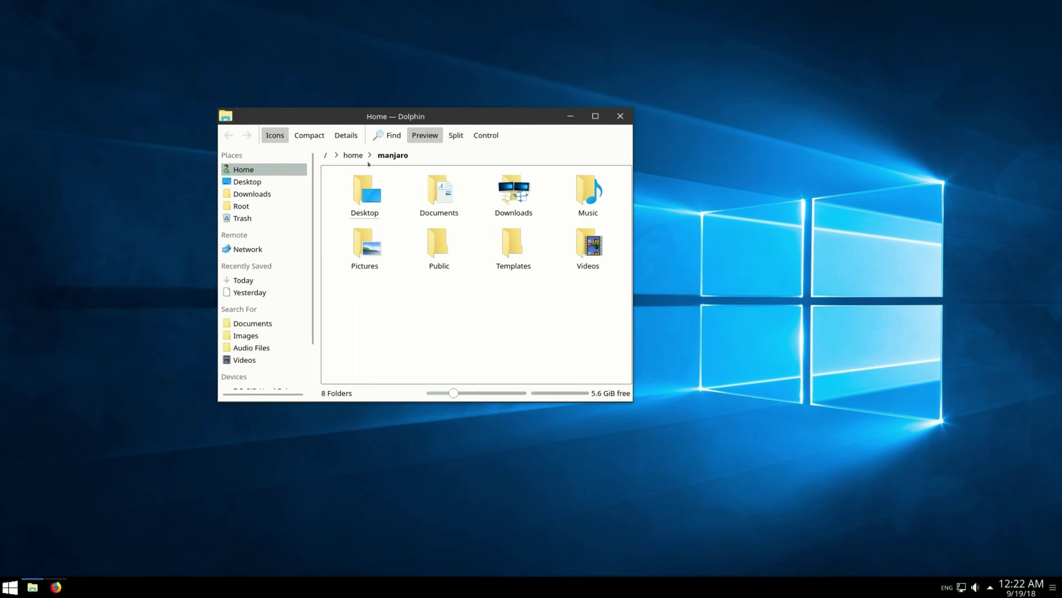
scroll(260, 232, down, 3)
scroll(253, 204, up, 3)
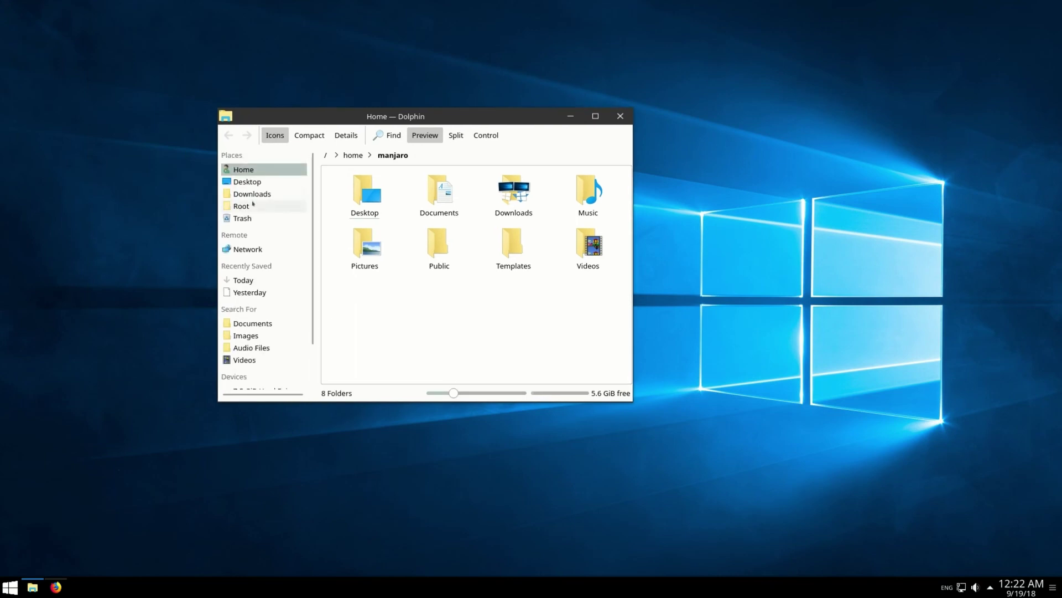
right_click(501, 133)
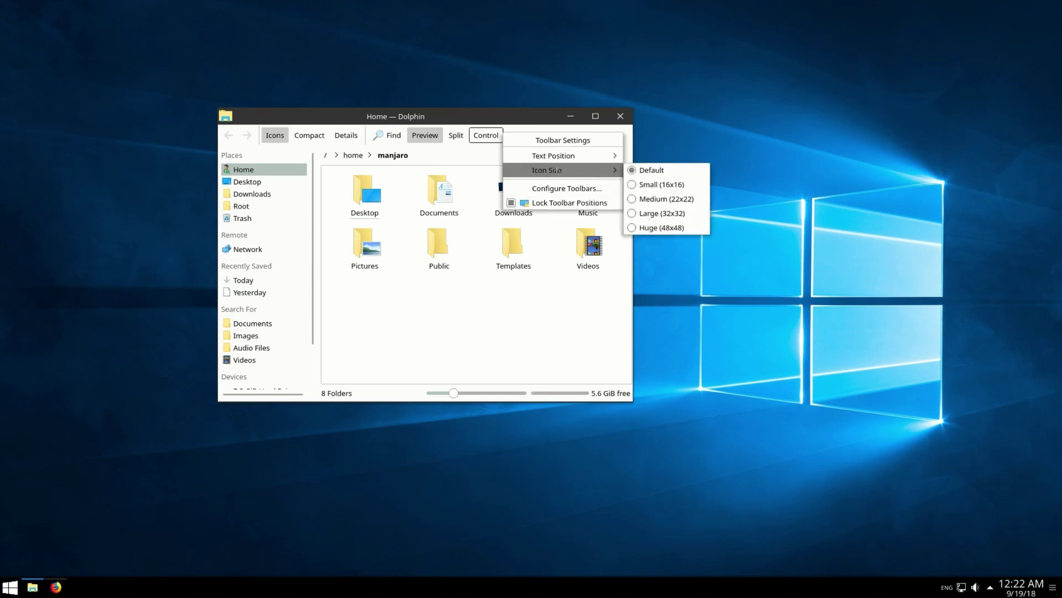
click(511, 203)
right_click(512, 136)
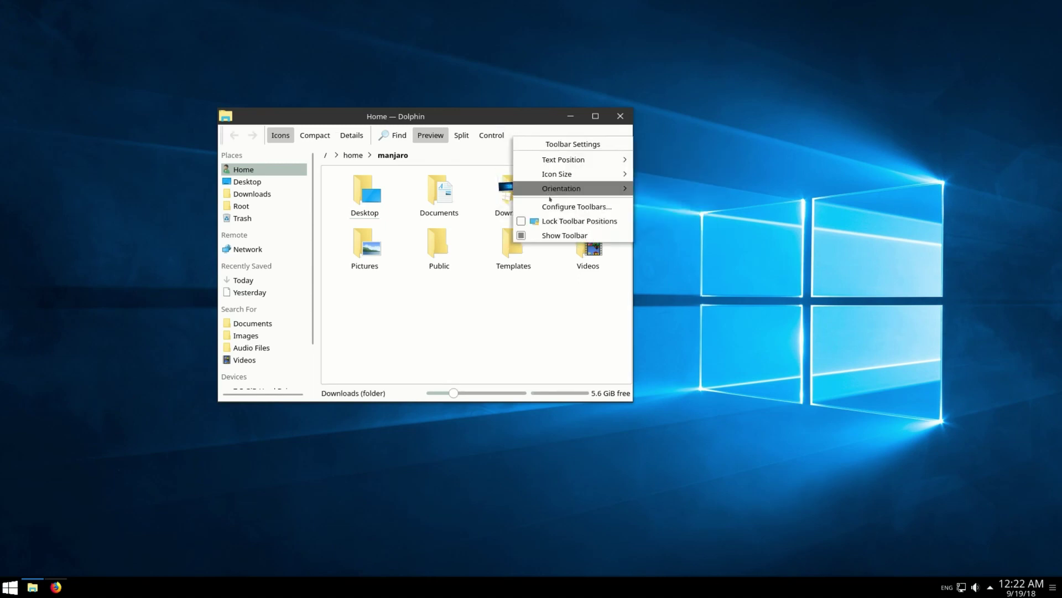
click(539, 216)
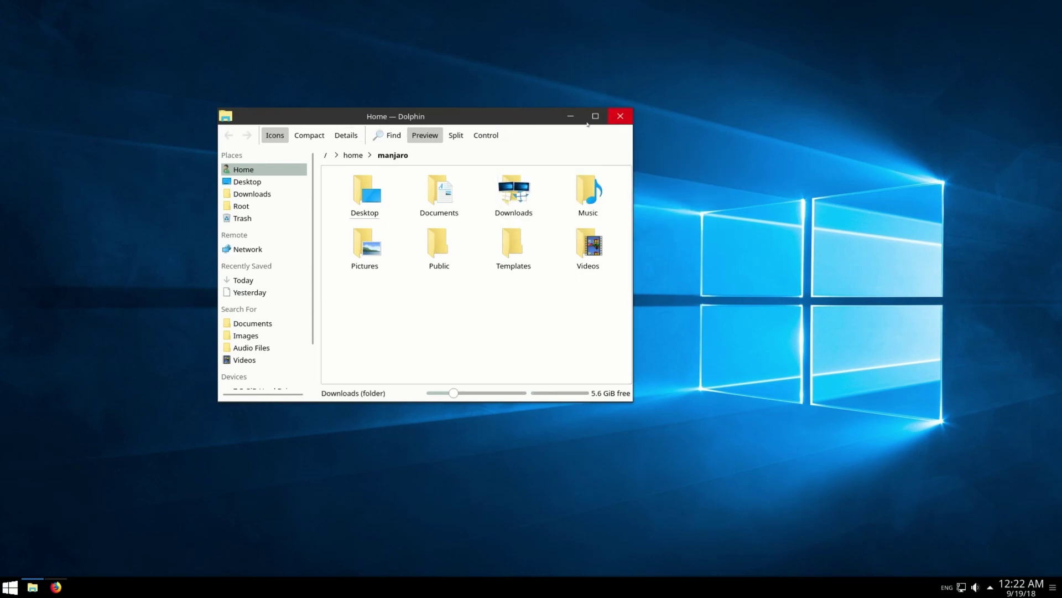
click(619, 116)
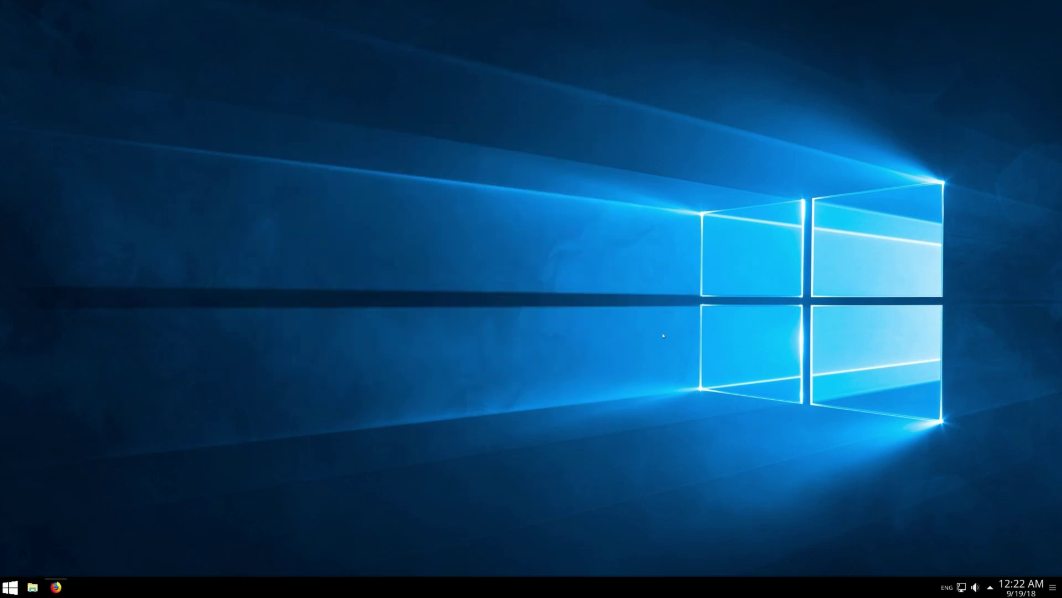